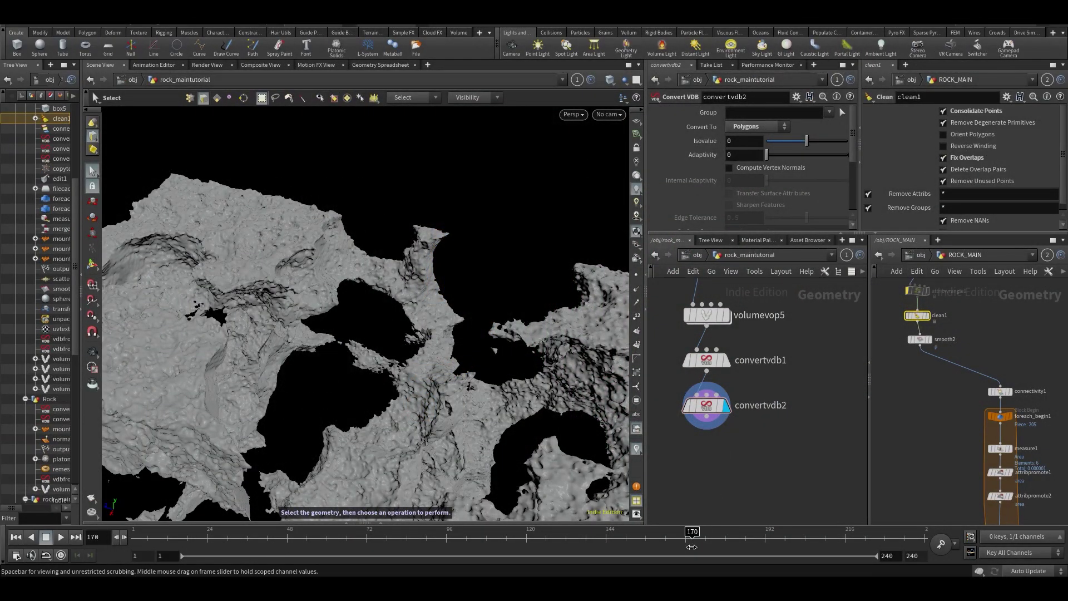
# Step: Browse the node creation menu for a node to follow convertvdb2
pyautogui.press('Tab')
pyautogui.press('Escape')
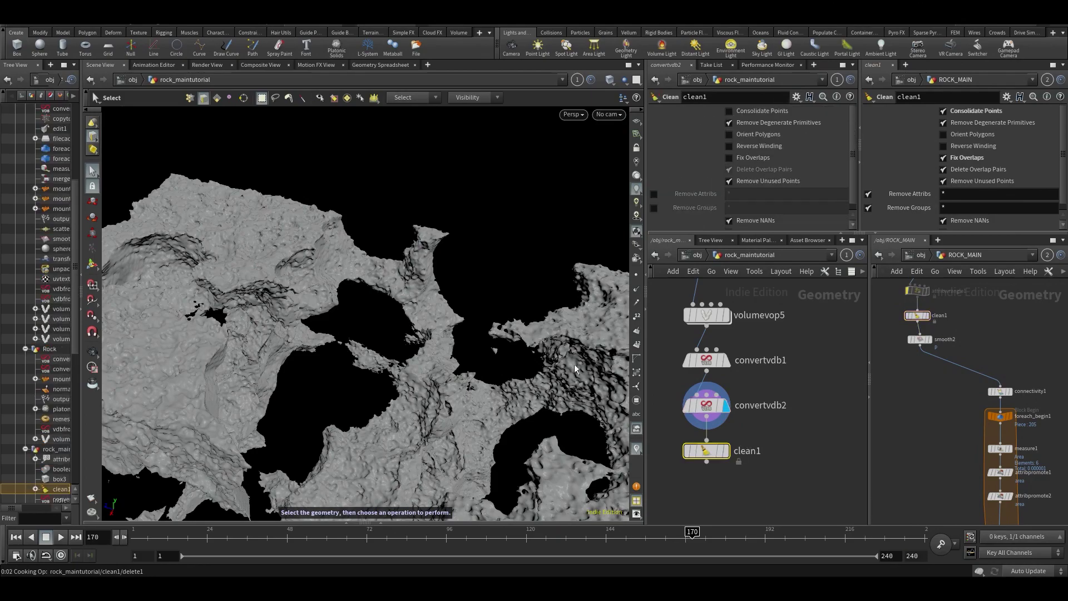
# Step: Add clean1 below convertvdb2 with Consolidate Points, Fix Overlaps, Remove Attribs and Remove Groups, cooking Manual
pyautogui.click(725, 450)
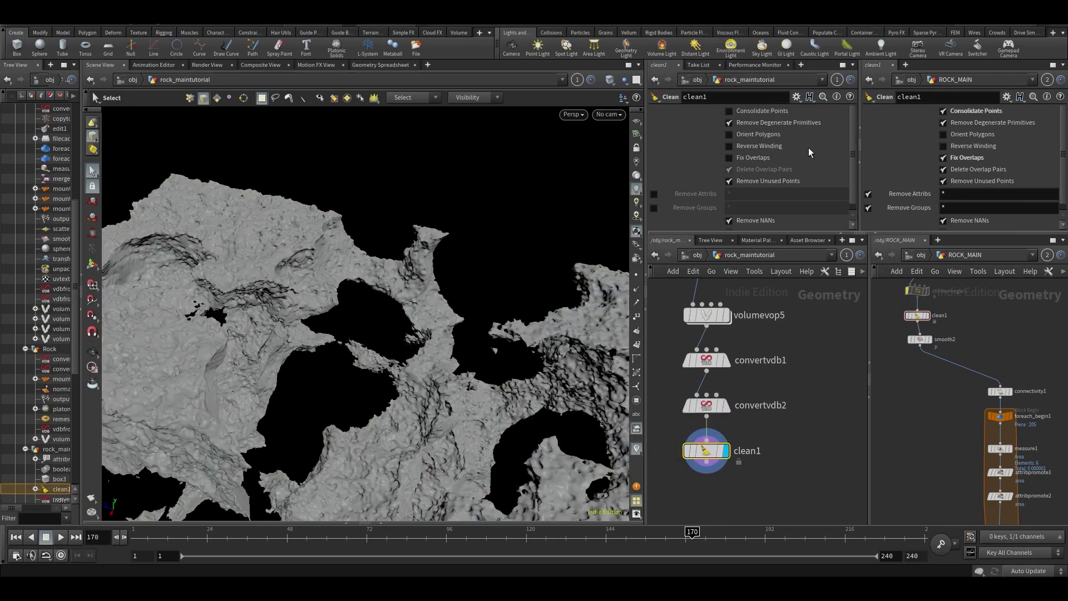
pyautogui.click(729, 112)
pyautogui.click(1033, 571)
pyautogui.click(1032, 568)
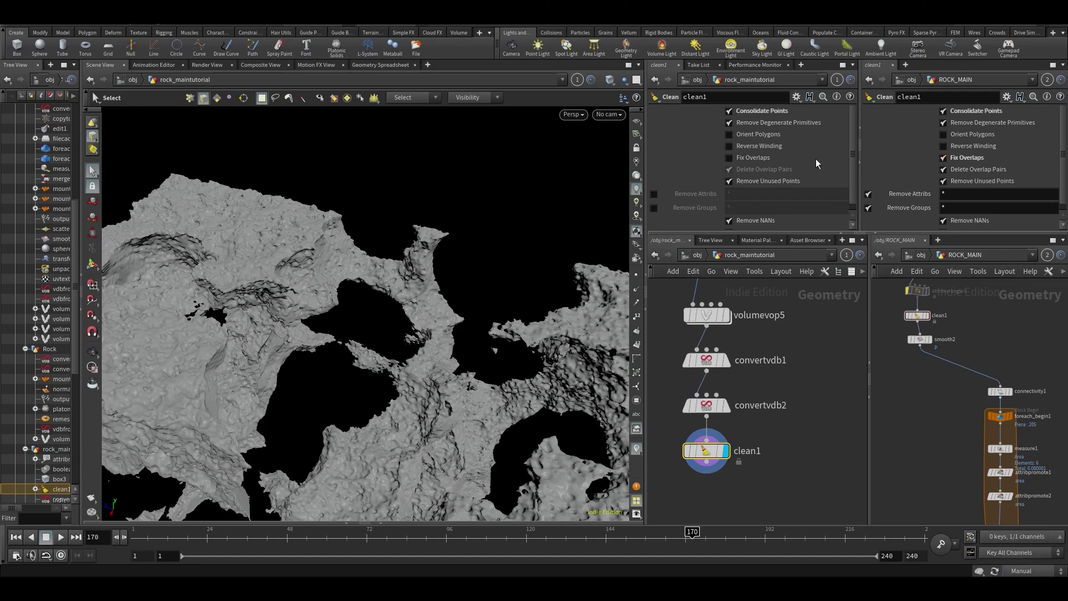
pyautogui.click(729, 158)
pyautogui.click(654, 207)
pyautogui.click(654, 194)
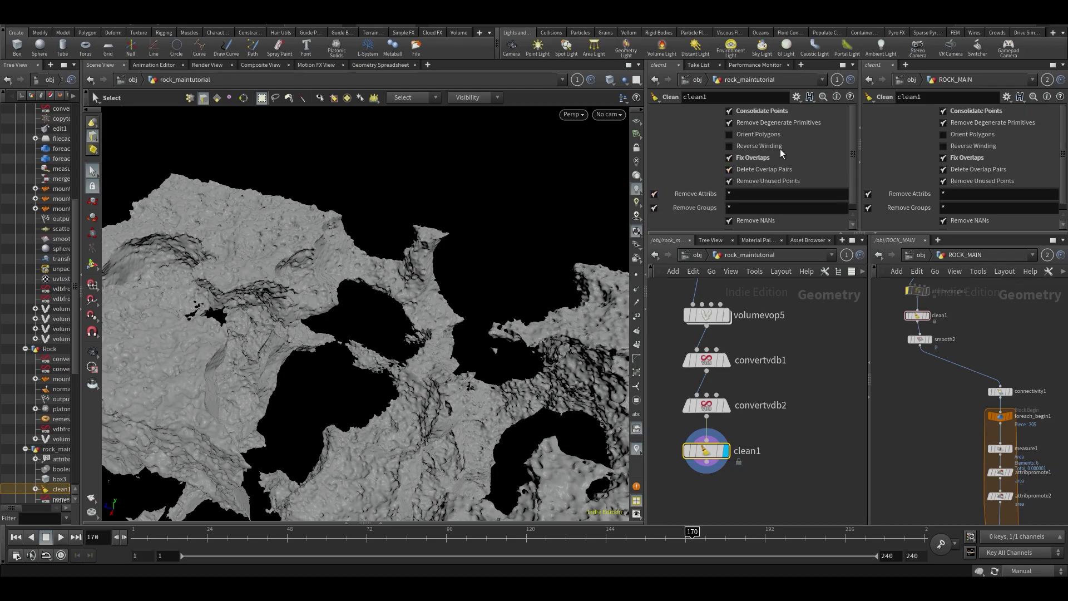
# Step: Save the scene as howdini101_rocks.hiplc
pyautogui.scroll(-5, 790, 320)
pyautogui.scroll(-2, 955, 434)
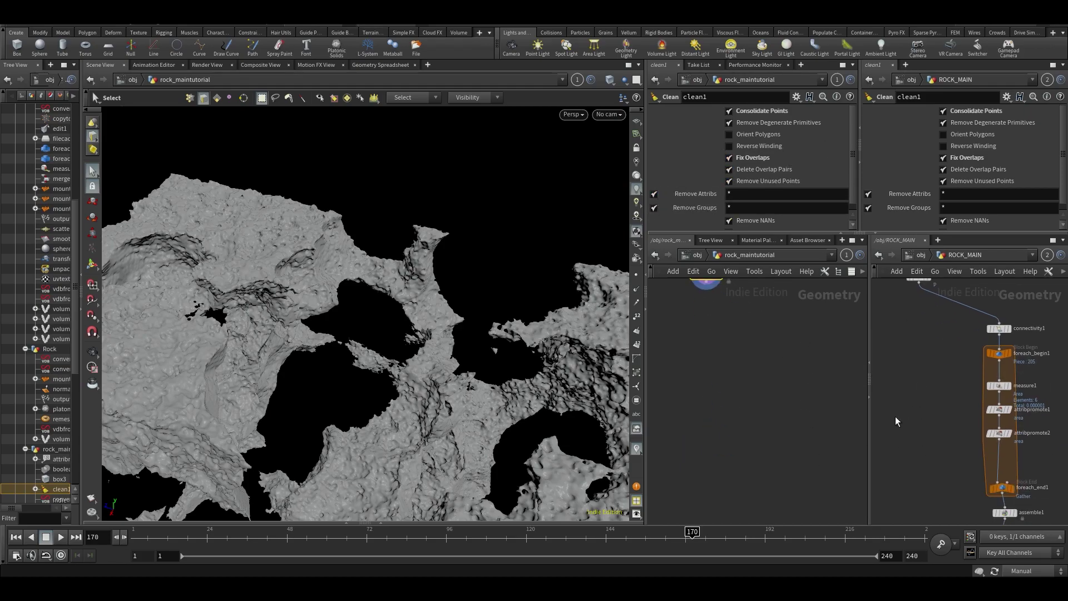
pyautogui.scroll(4, 758, 436)
pyautogui.hotkey('ctrl', 's')
pyautogui.scroll(-1, 735, 426)
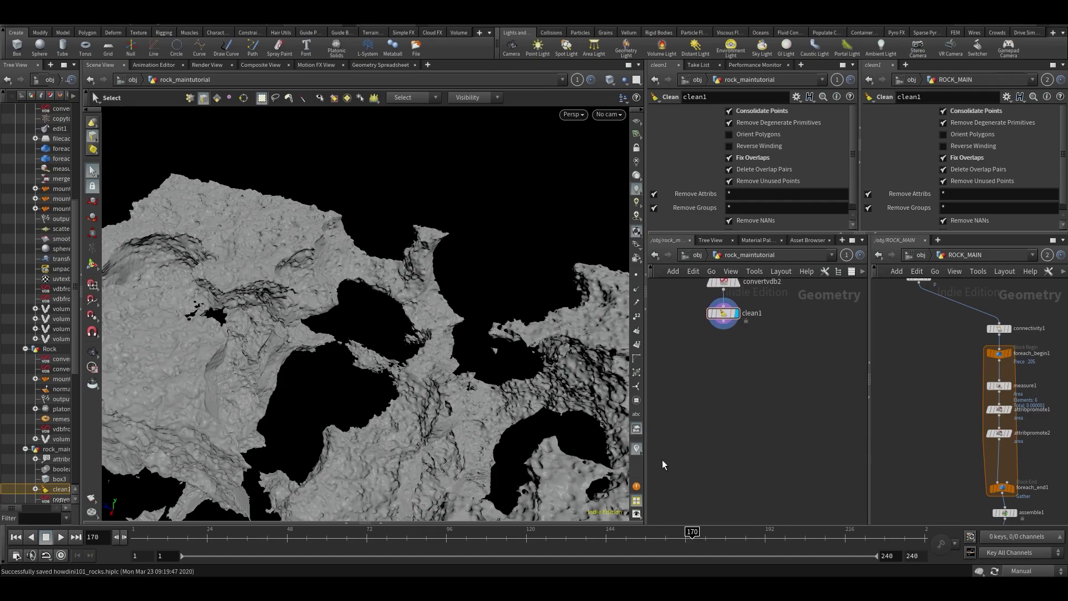
# Step: Widen the parameter and network panes and inspect attribpromote1 in the ROCK_MAIN reference network
pyautogui.moveTo(646, 457); pyautogui.dragTo(550, 457)
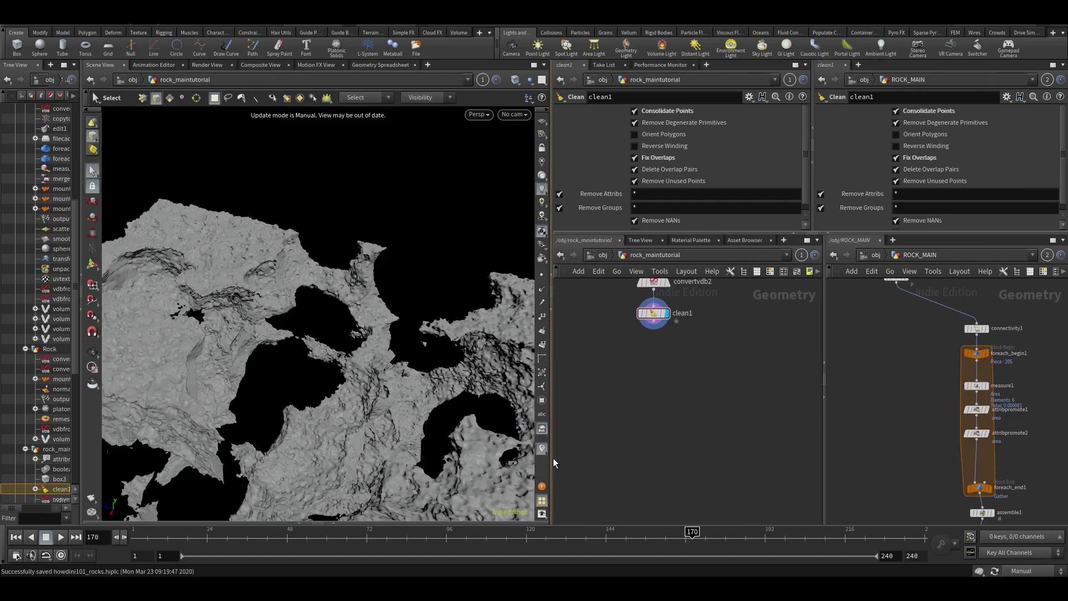
pyautogui.moveTo(897, 429); pyautogui.dragTo(841, 404, button='middle')
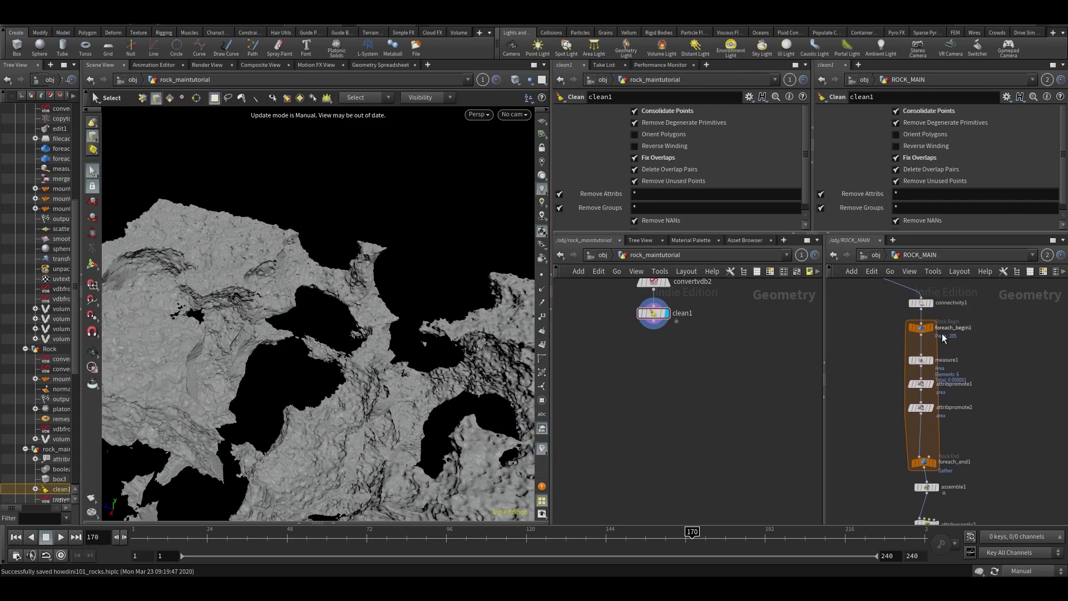
pyautogui.click(918, 384)
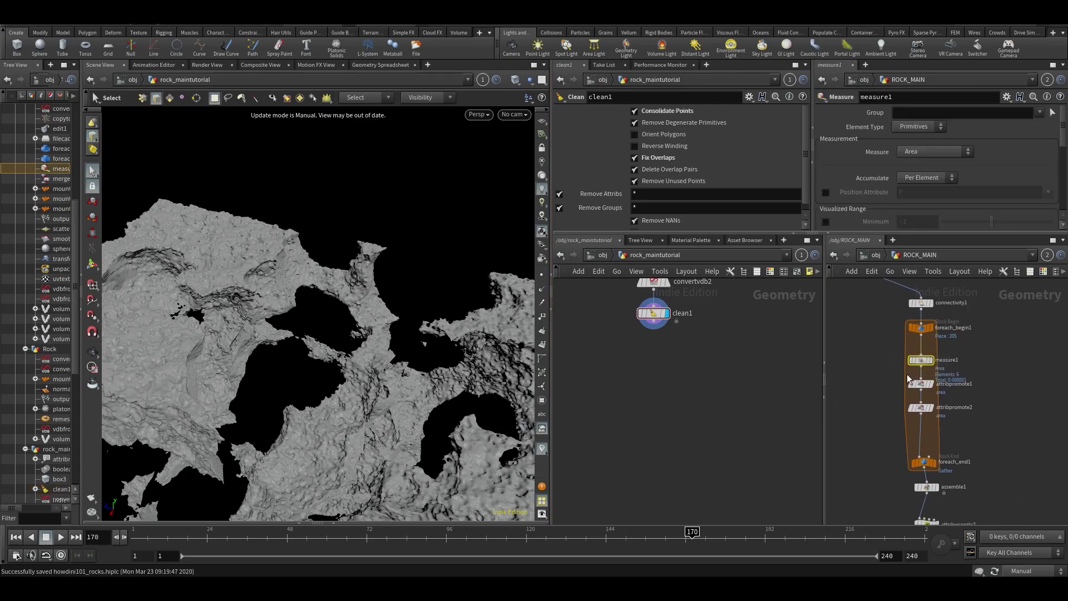
pyautogui.scroll(2, 895, 412)
pyautogui.moveTo(890, 408); pyautogui.dragTo(901, 440, button='middle')
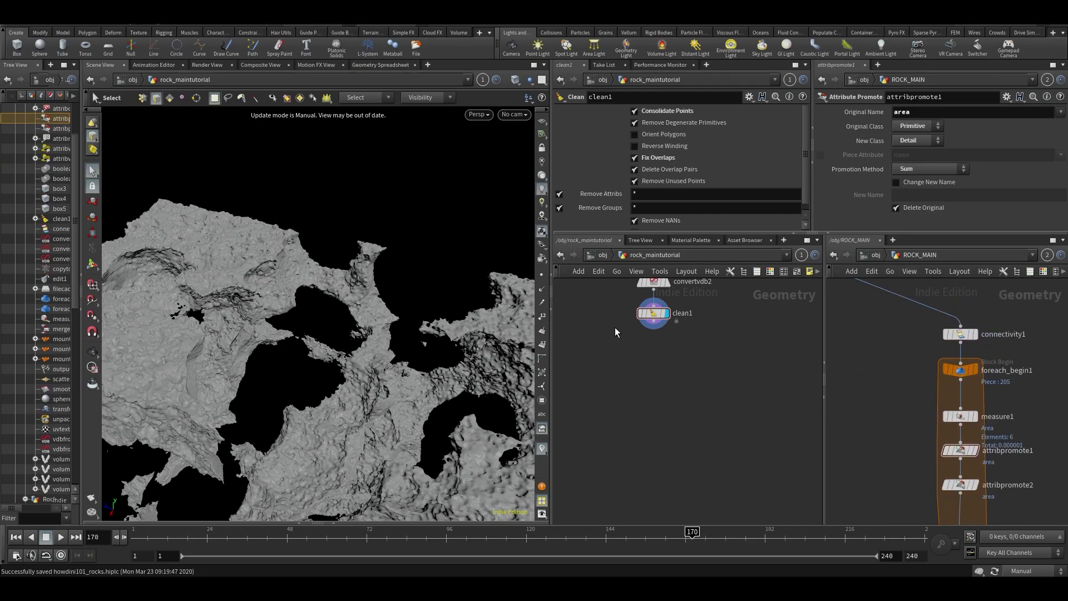
# Step: Tumble and zoom the viewport to inspect the cleaned rock from several angles
pyautogui.press('Escape')
pyautogui.moveTo(402, 319); pyautogui.dragTo(420, 300)
pyautogui.press('s')
pyautogui.press('Escape')
pyautogui.press('s')
pyautogui.press('Escape')
pyautogui.moveTo(379, 345); pyautogui.dragTo(422, 345)
pyautogui.press('s')
# Step: Centre clean1 and foreach_end1 in the network views and bring up the node creation menu
pyautogui.moveTo(682, 395); pyautogui.dragTo(701, 378, button='middle')
pyautogui.moveTo(913, 371); pyautogui.dragTo(908, 376, button='middle')
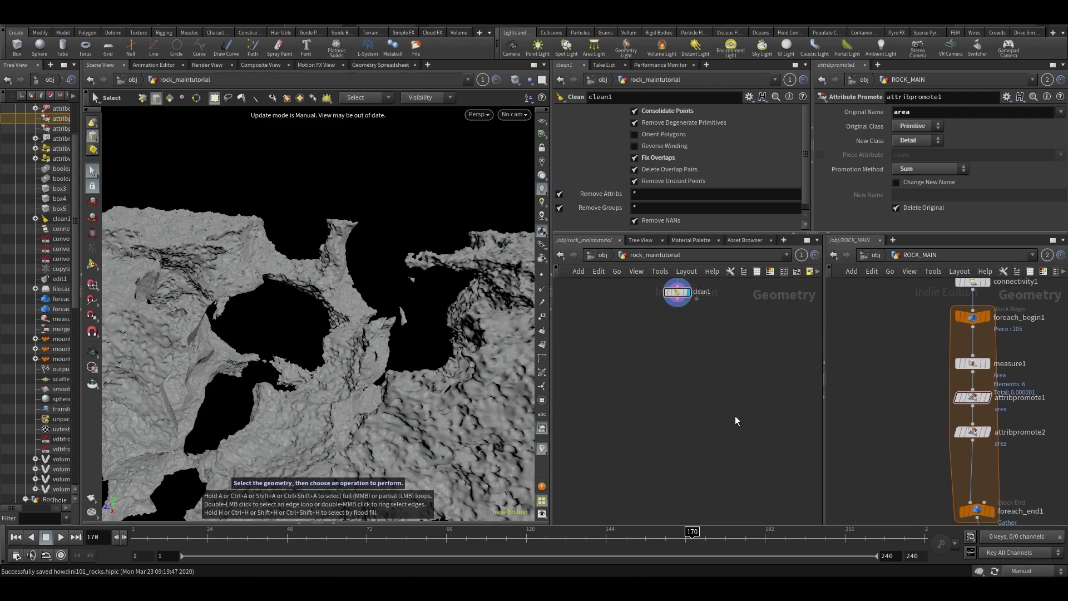
pyautogui.press('Tab')
# Step: Add a For-Each Connected Piece loop under clean1 and display connectivity1
pyautogui.write('for e')
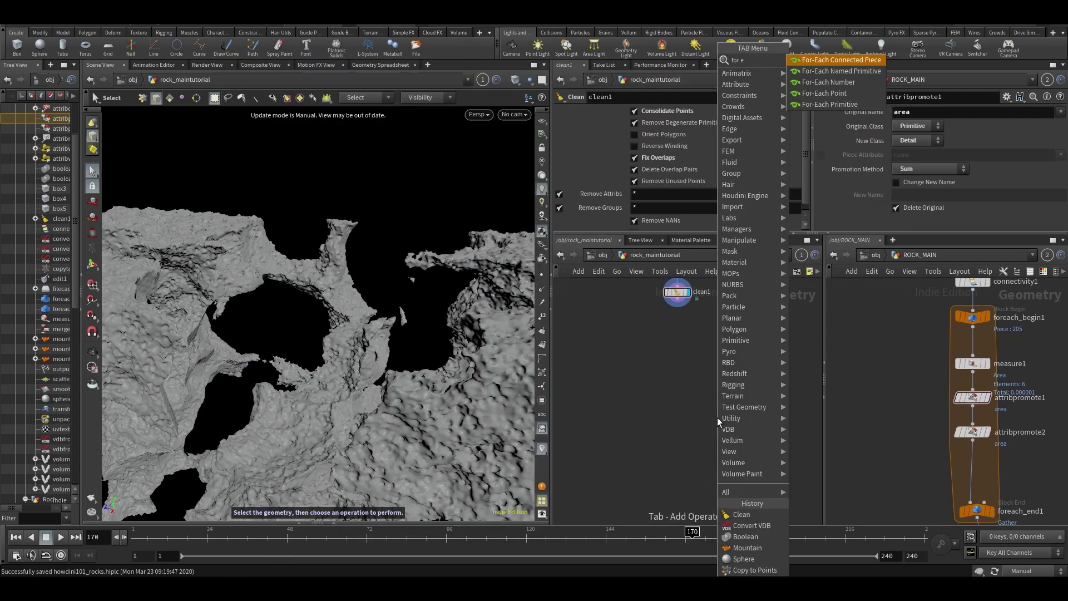
pyautogui.press('Return')
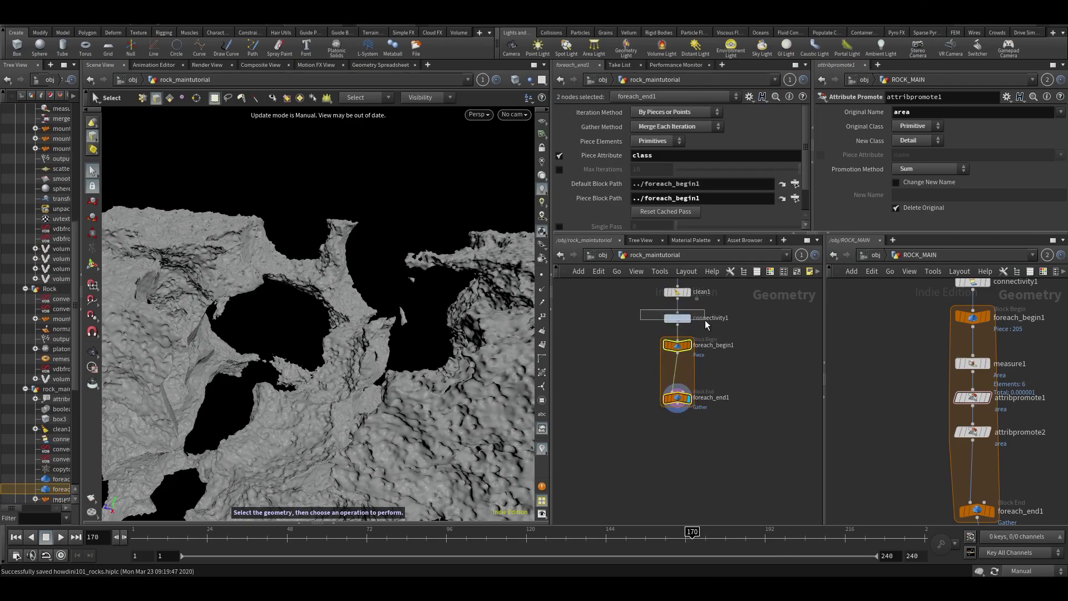
pyautogui.click(679, 318)
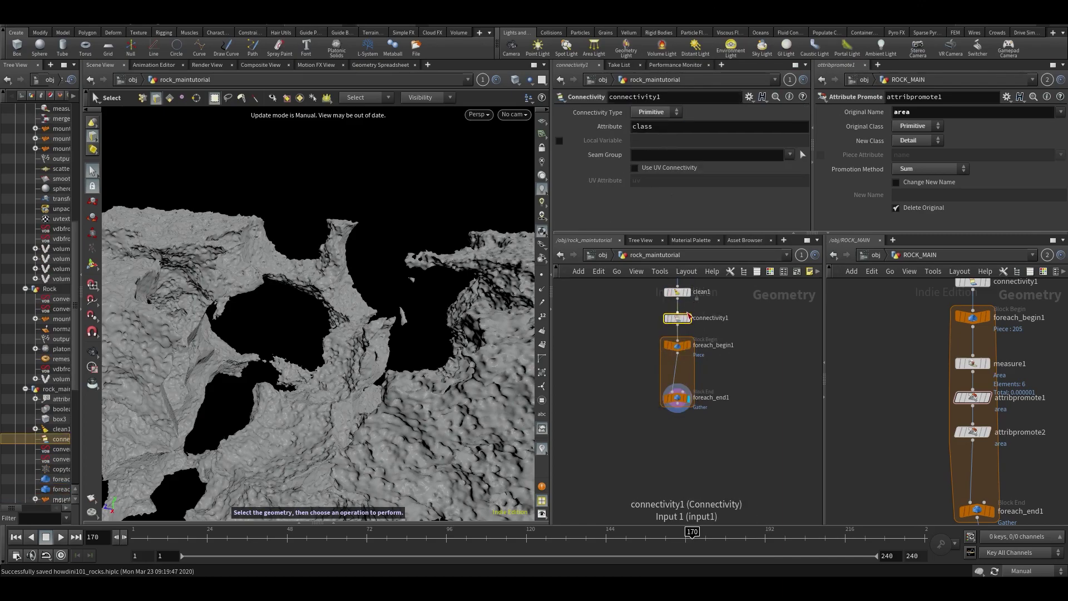
pyautogui.click(689, 318)
# Step: Switch cooking back to Auto Update and save the scene
pyautogui.click(1027, 571)
pyautogui.click(1026, 537)
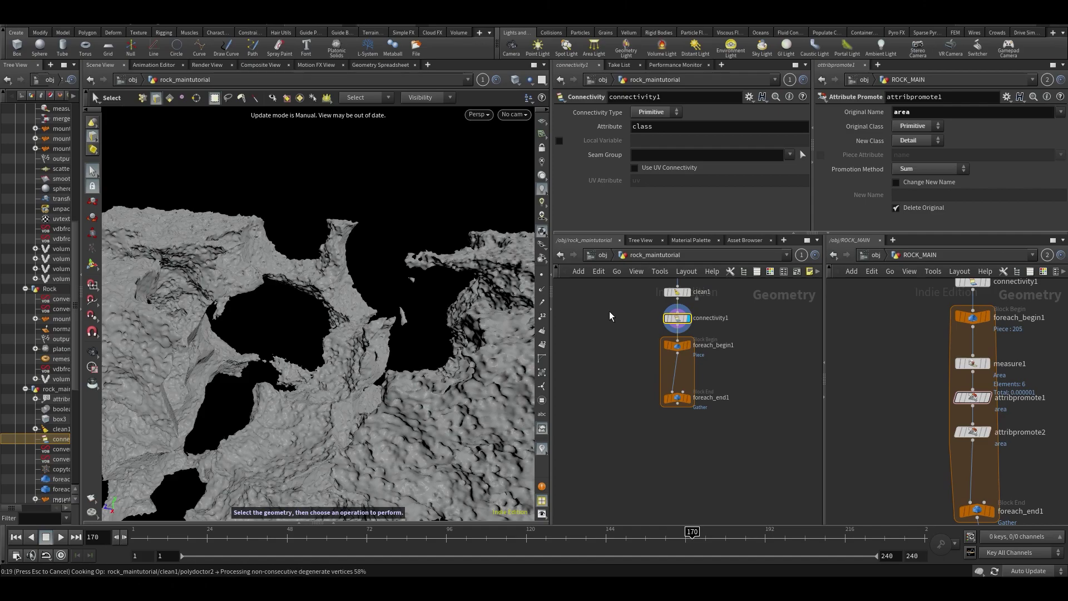
pyautogui.hotkey('ctrl', 's')
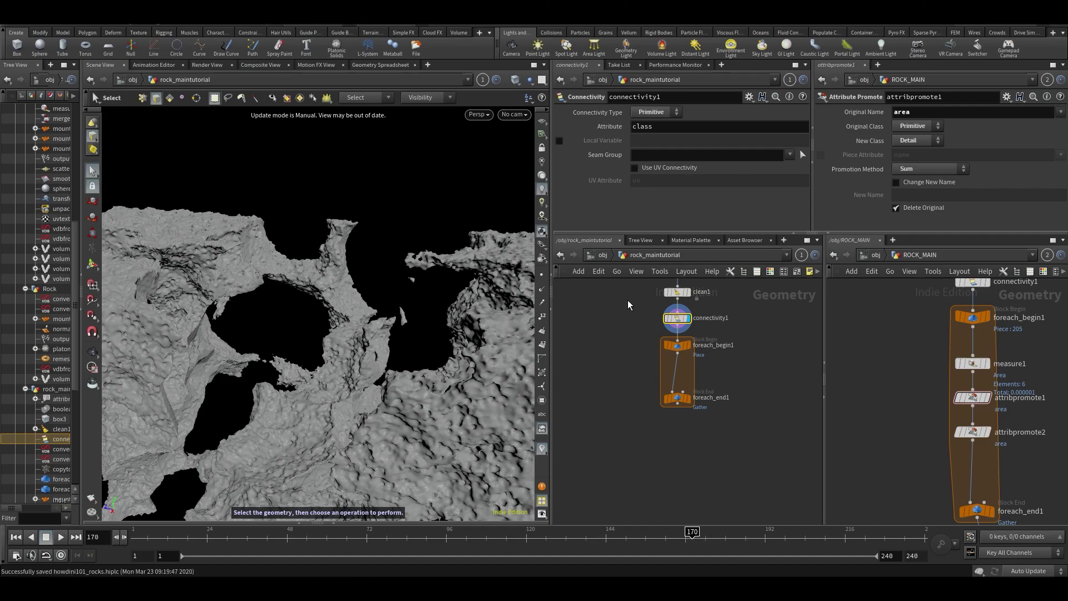
pyautogui.scroll(2, 628, 305)
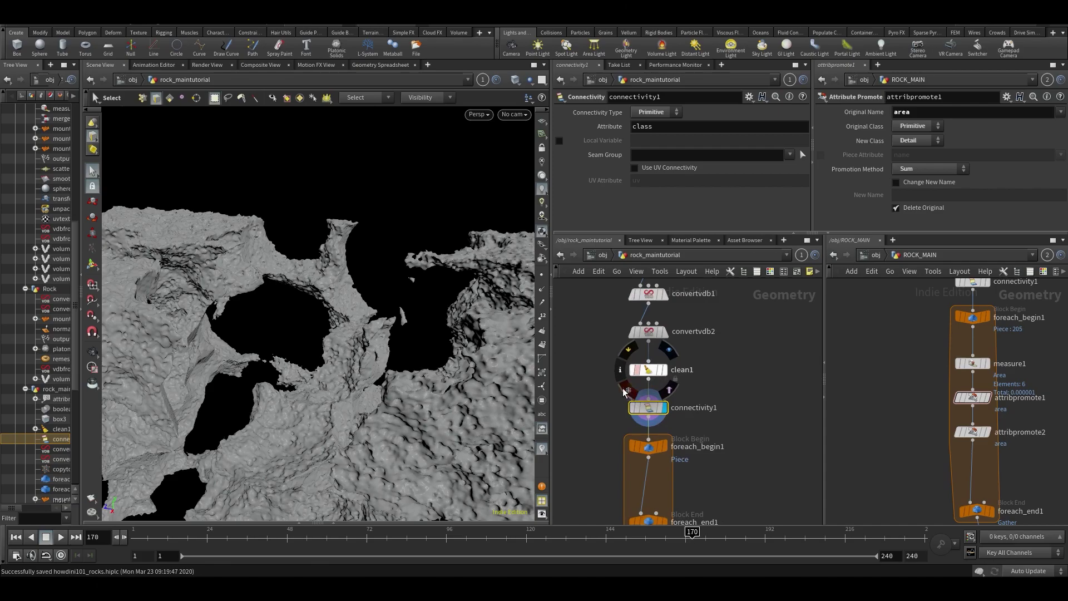
# Step: Lock clean1 to freeze its cleaned geometry and check its geometry statistics
pyautogui.moveTo(608, 381); pyautogui.dragTo(626, 339, button='middle')
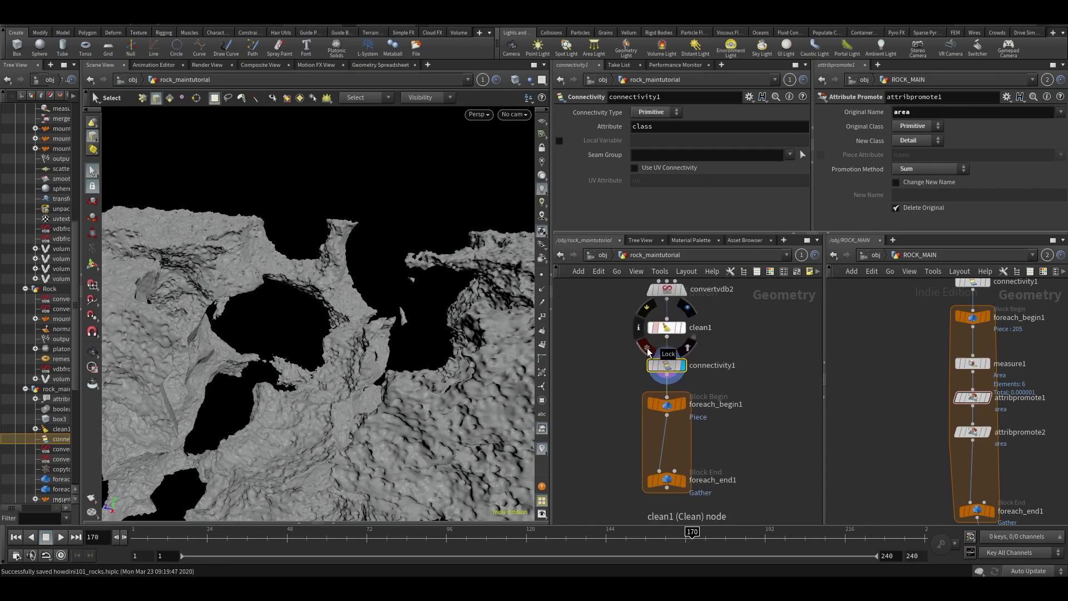
pyautogui.click(647, 349)
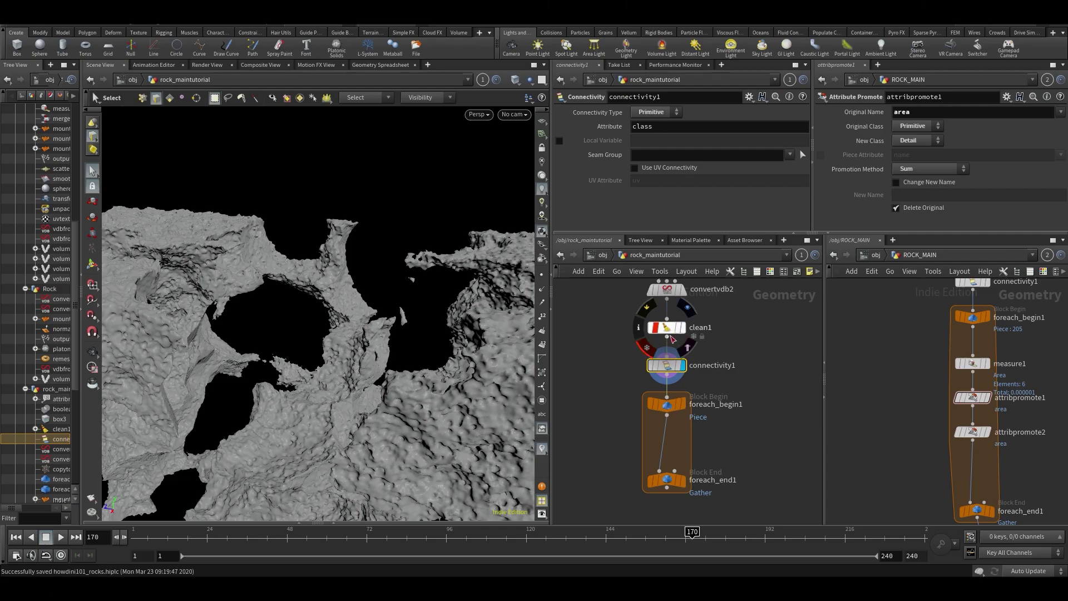
pyautogui.click(669, 332)
pyautogui.middleClick(670, 334)
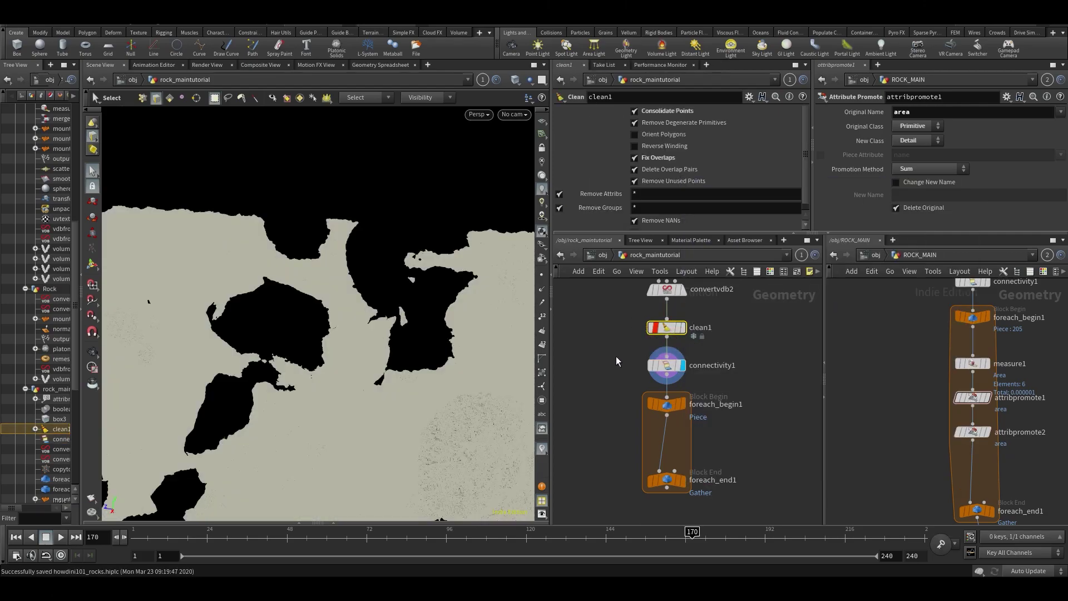
pyautogui.moveTo(420, 311)
pyautogui.keyDown('alt'); pyautogui.mouseDown()
pyautogui.moveTo(389, 295)
pyautogui.moveTo(401, 303)
pyautogui.mouseUp(); pyautogui.keyUp('alt')
# Step: Set cooking to Manual and inspect convertvdb5's conversion settings in the reference network
pyautogui.moveTo(738, 415)
pyautogui.mouseDown(button='middle')
pyautogui.moveTo(786, 346)
pyautogui.moveTo(750, 406)
pyautogui.mouseUp(button='middle')
pyautogui.moveTo(865, 300); pyautogui.dragTo(910, 521, button='middle')
pyautogui.click(1029, 571)
pyautogui.click(1030, 562)
pyautogui.moveTo(891, 345); pyautogui.dragTo(879, 403, button='middle')
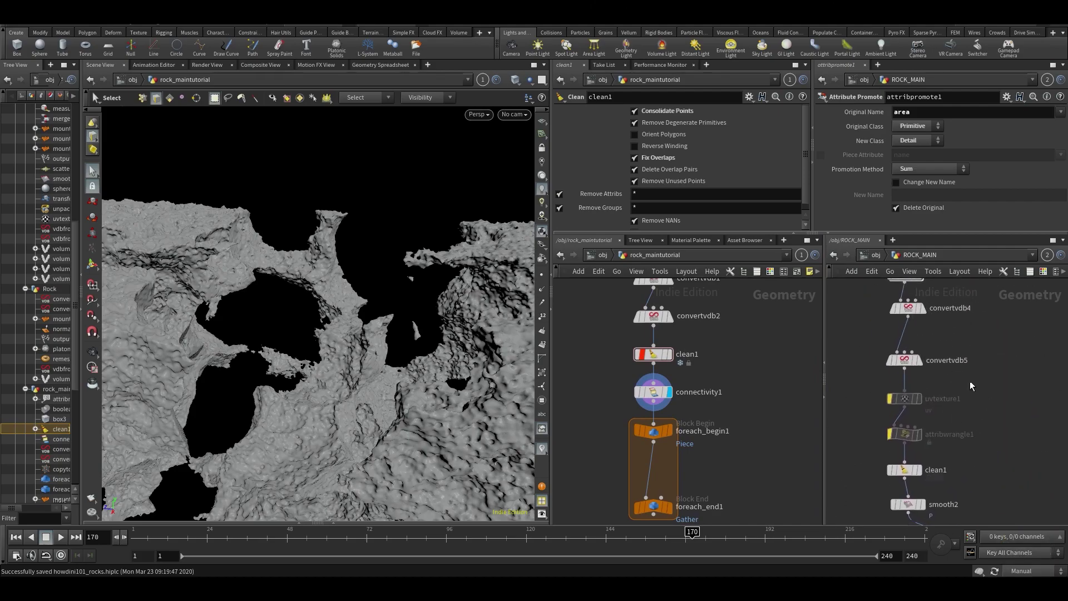
pyautogui.click(904, 360)
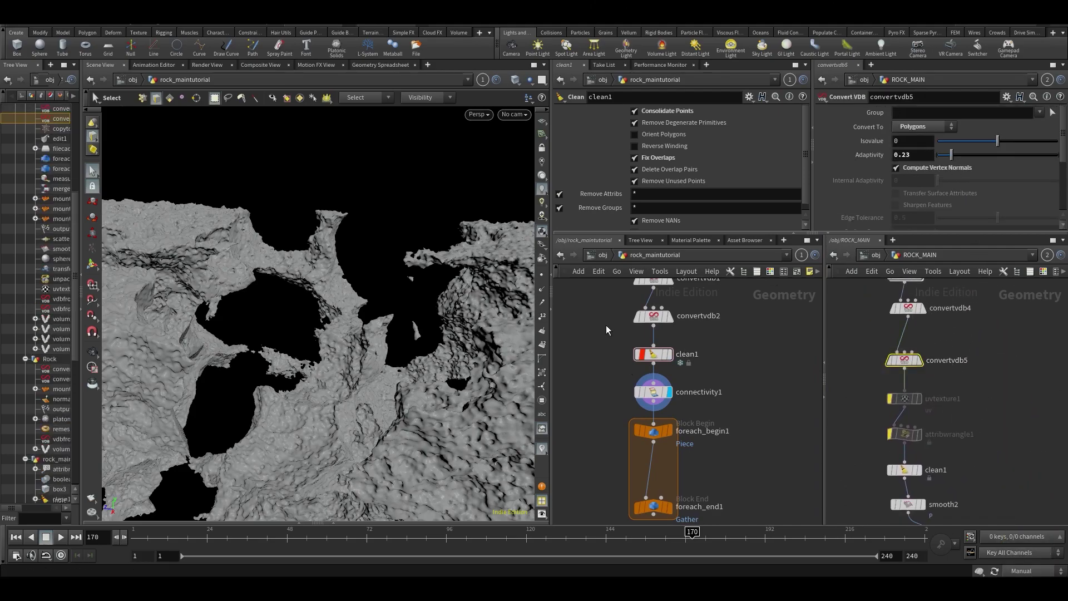
# Step: Unlock clean1, discarding its locked geometry, and select convertvdb2 together with clean1
pyautogui.click(633, 375)
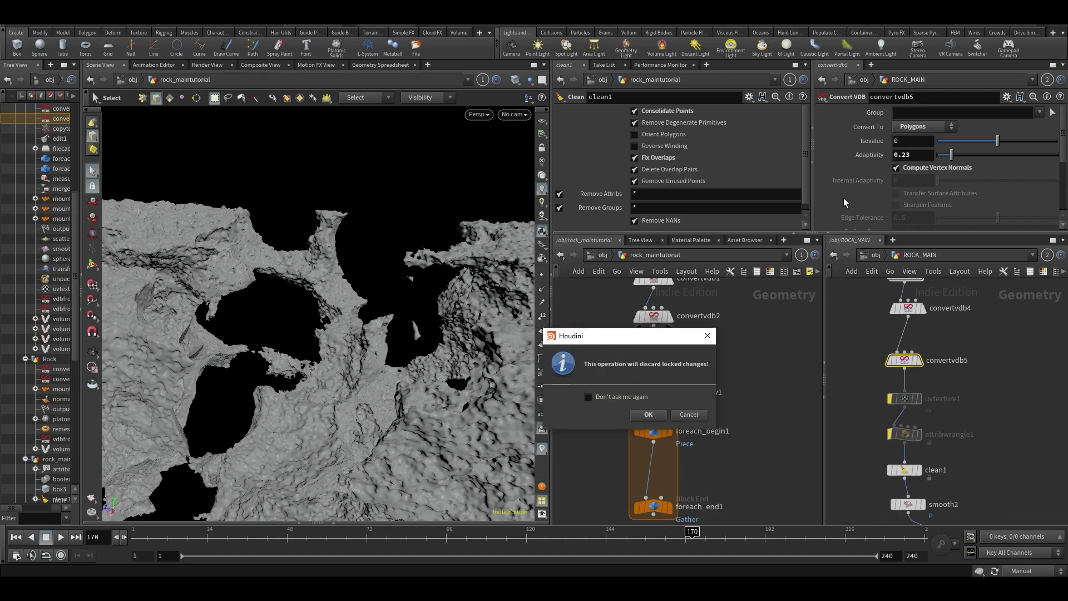
pyautogui.click(648, 415)
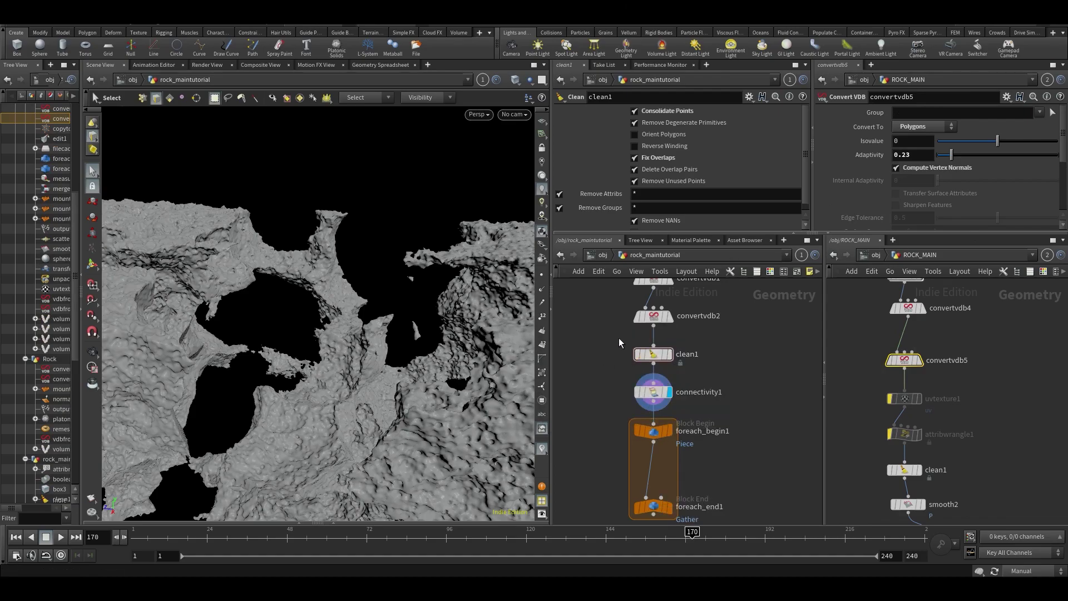
pyautogui.moveTo(626, 319); pyautogui.dragTo(685, 363)
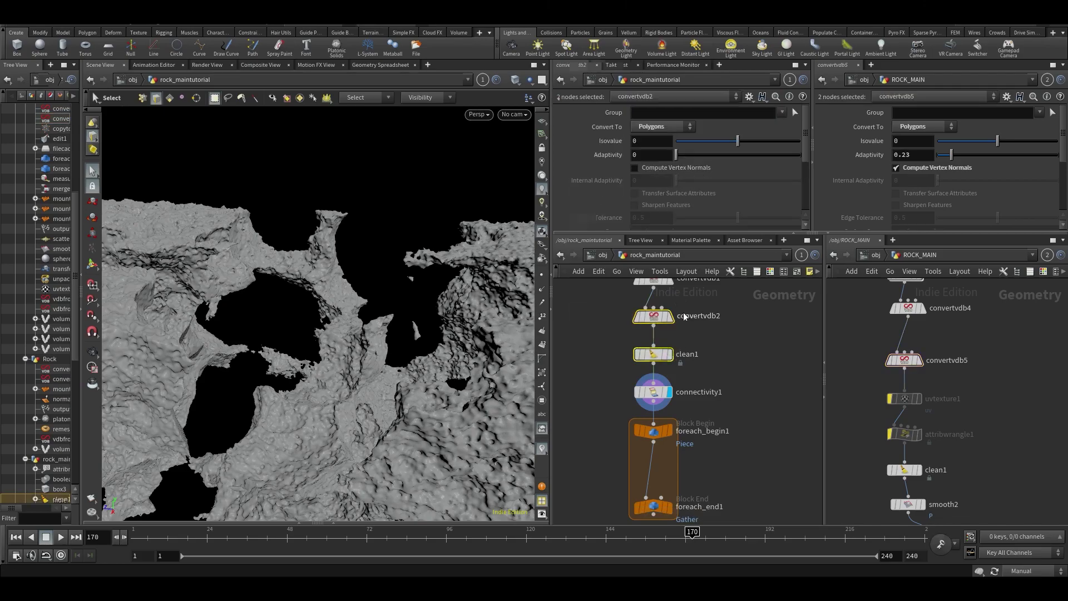
# Step: Set convertvdb2's adaptivity to .2, restore automatic updates, and check clean1's point and primitive counts
pyautogui.click(761, 381)
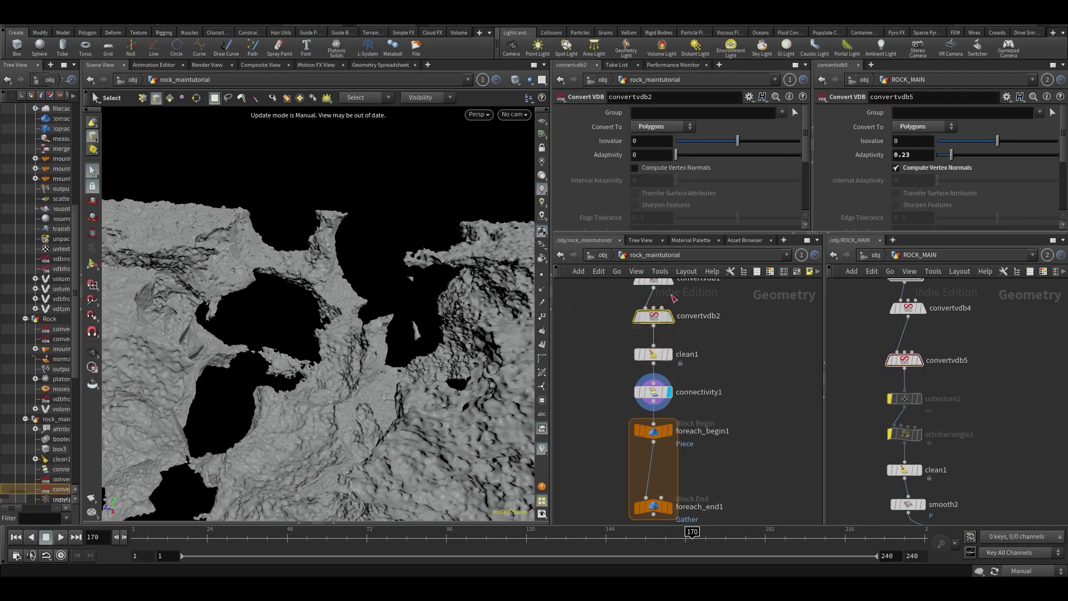
pyautogui.write('2')
pyautogui.press('Return')
pyautogui.click(1028, 571)
pyautogui.click(1028, 539)
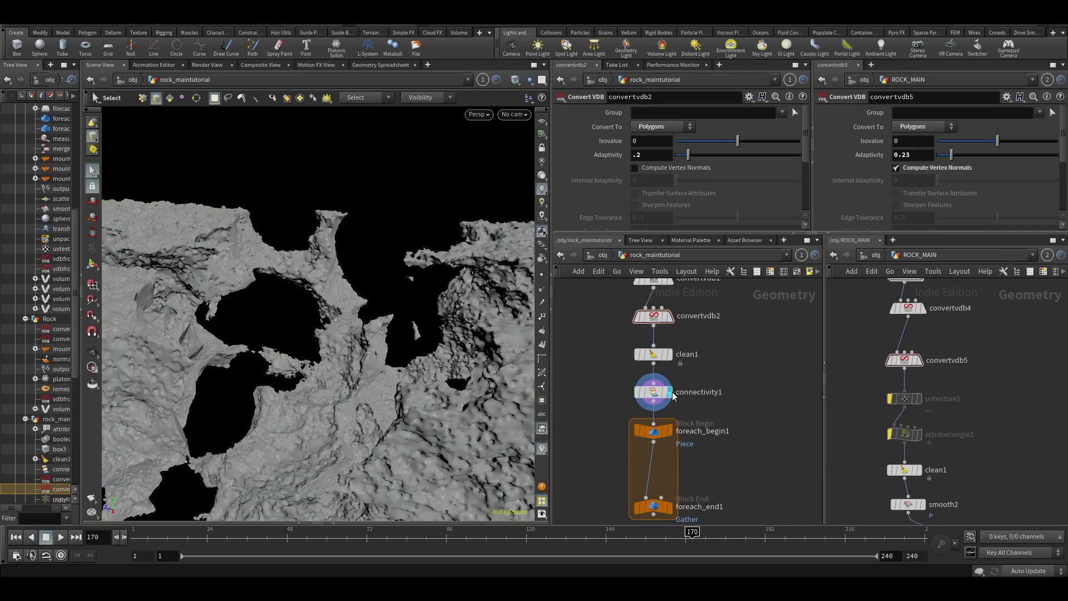
pyautogui.middleClick(651, 389)
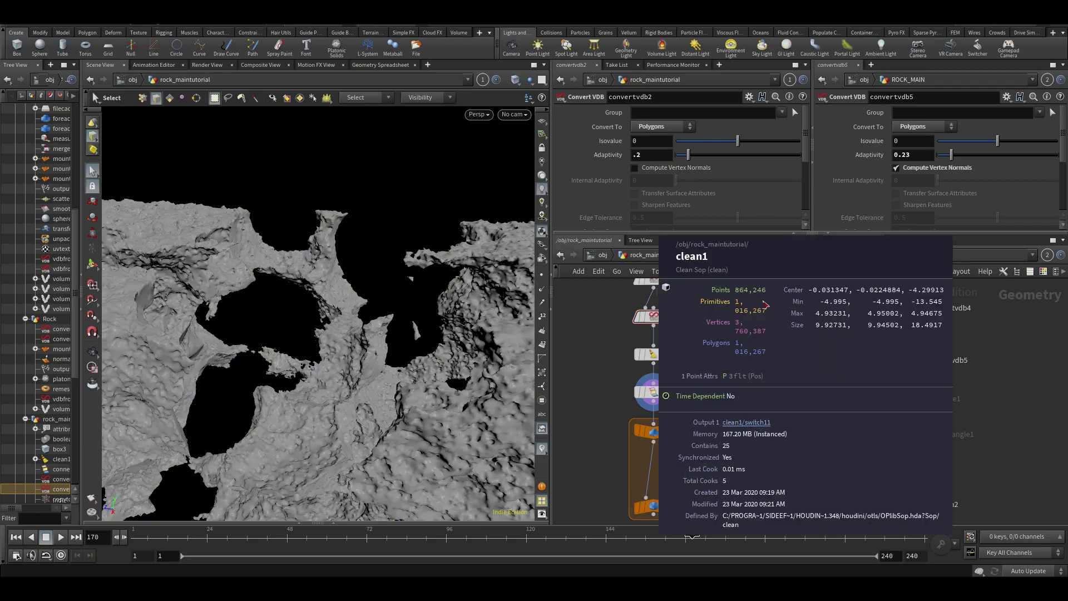
pyautogui.moveTo(651, 357)
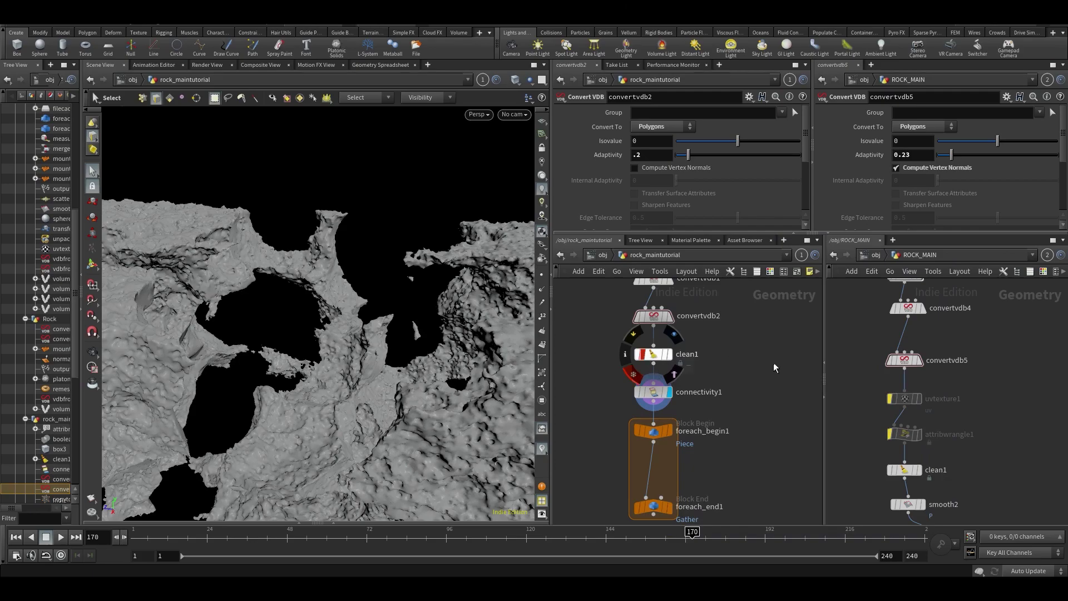
# Step: Save the scene, then open and cancel the Open file dialog without loading anything
pyautogui.moveTo(752, 392); pyautogui.dragTo(748, 345, button='middle')
pyautogui.hotkey('ctrl', 's')
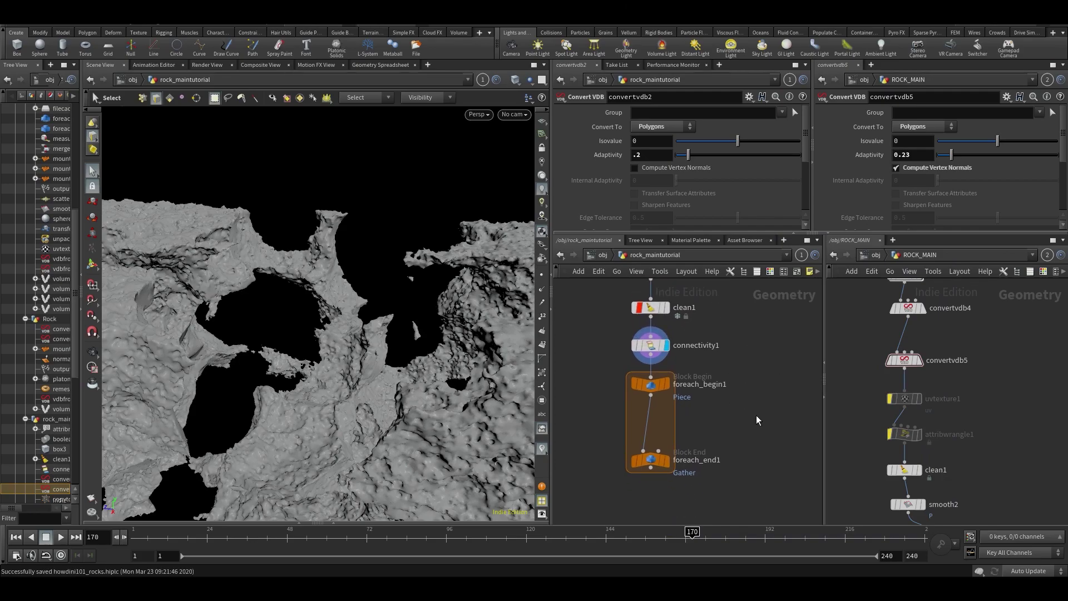
pyautogui.click(17, 25)
pyautogui.click(25, 42)
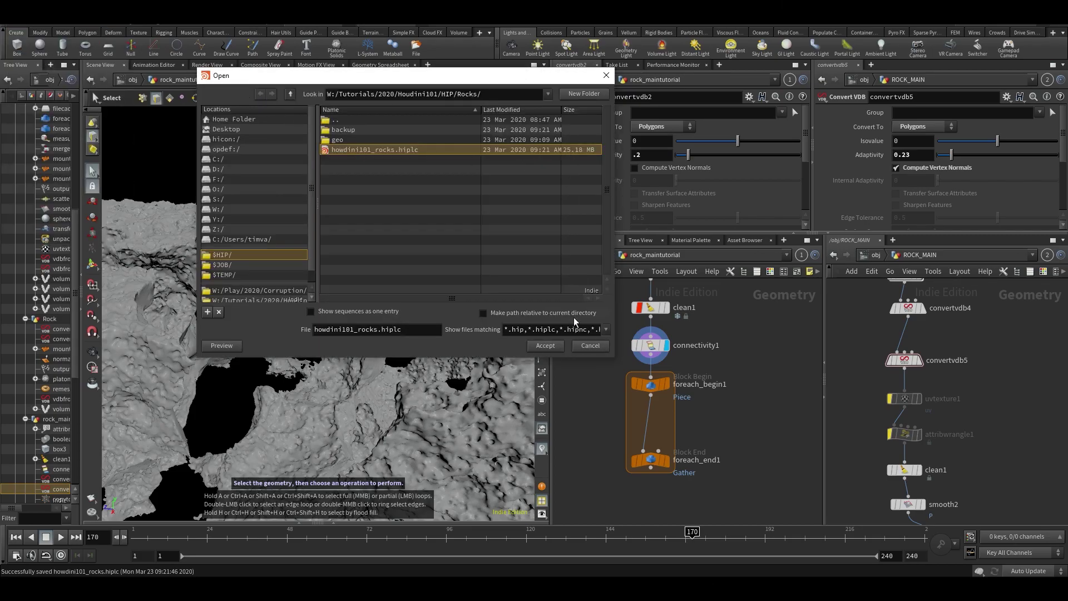
pyautogui.click(585, 345)
# Step: Move foreach_end1 lower to stretch the loop and pan both networks for comparison
pyautogui.scroll(-3, 584, 397)
pyautogui.moveTo(630, 421); pyautogui.dragTo(630, 480)
pyautogui.moveTo(781, 420); pyautogui.dragTo(750, 355, button='middle')
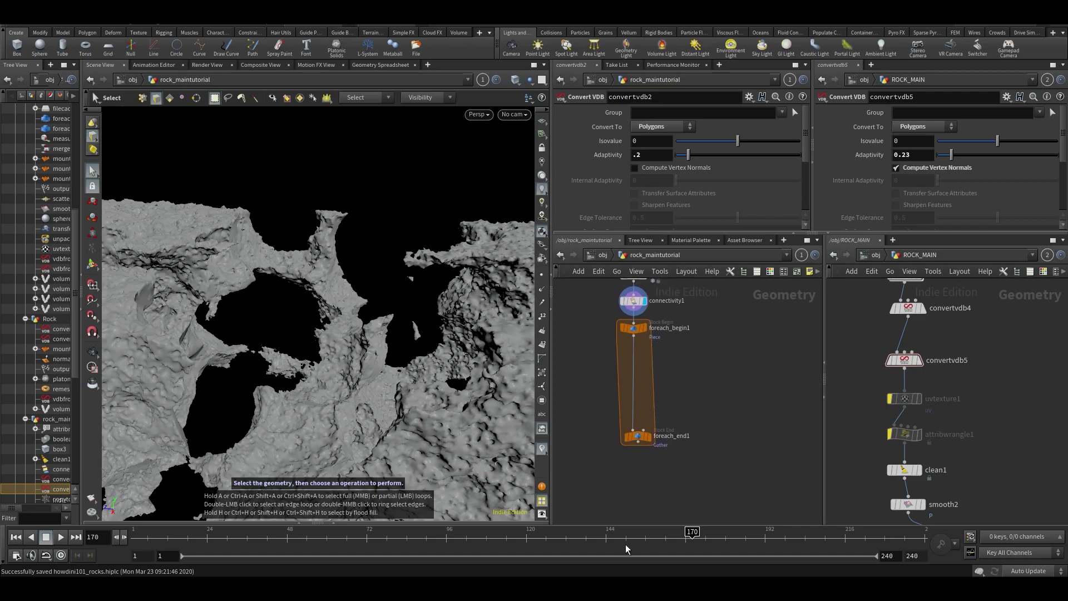
pyautogui.moveTo(993, 465); pyautogui.dragTo(932, 291, button='middle')
# Step: Add a Measure node inside the for-each loop and make measure1 the displayed output
pyautogui.click(948, 401)
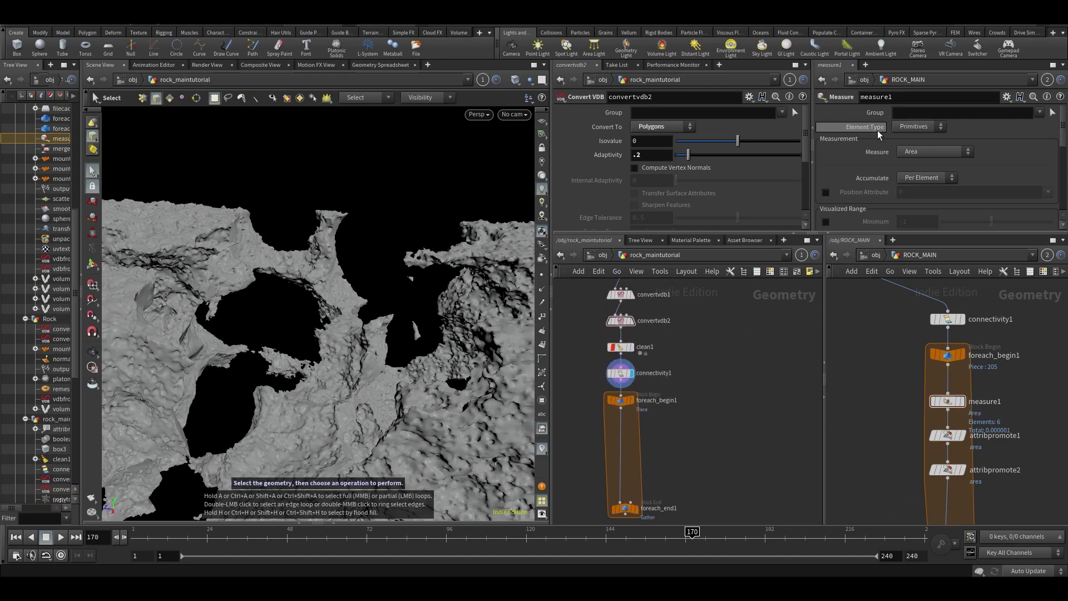
pyautogui.press('Tab')
pyautogui.write('mea')
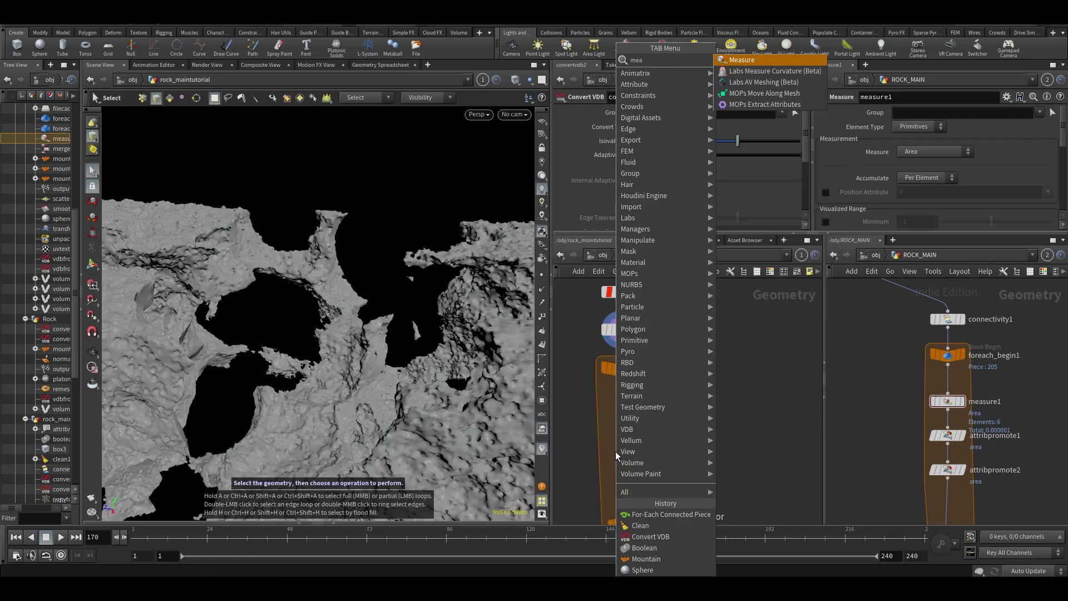
pyautogui.press('Return')
pyautogui.click(625, 449)
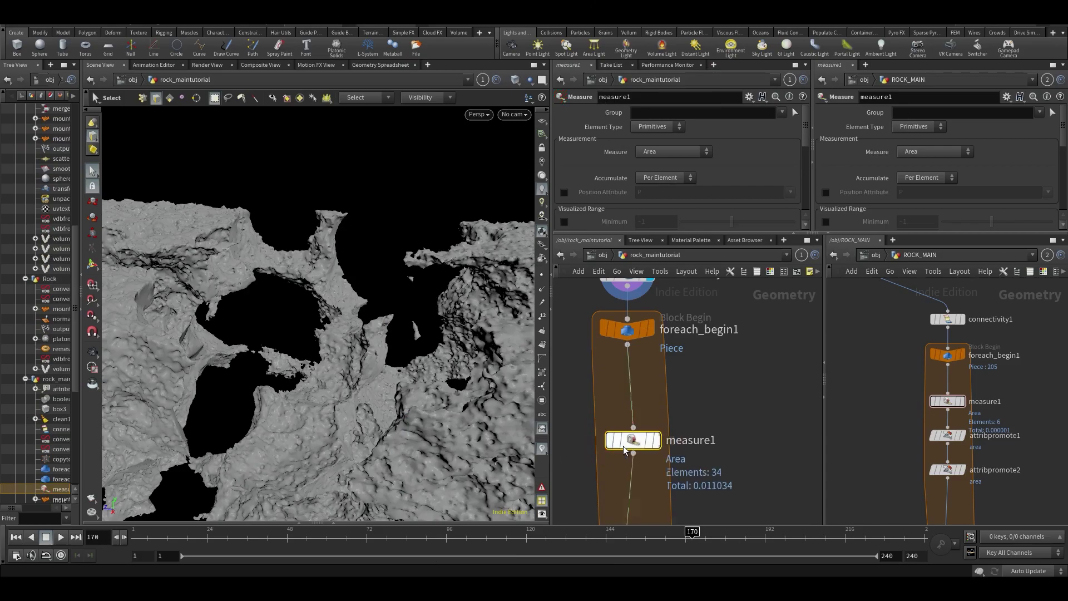
pyautogui.click(650, 329)
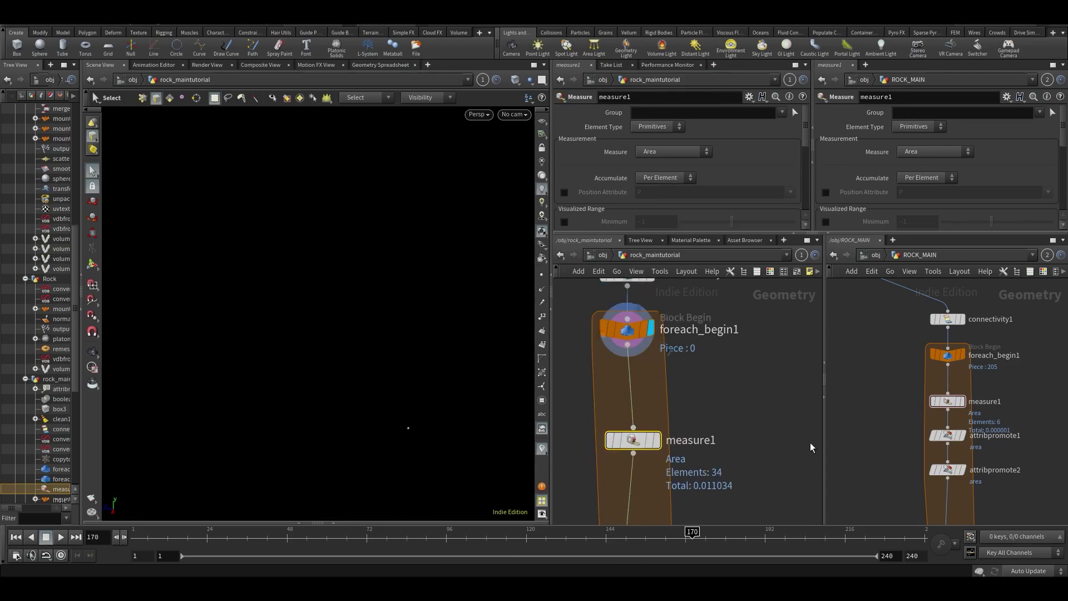
pyautogui.click(1045, 571)
pyautogui.click(1031, 539)
pyautogui.click(655, 441)
pyautogui.moveTo(632, 442); pyautogui.dragTo(616, 444)
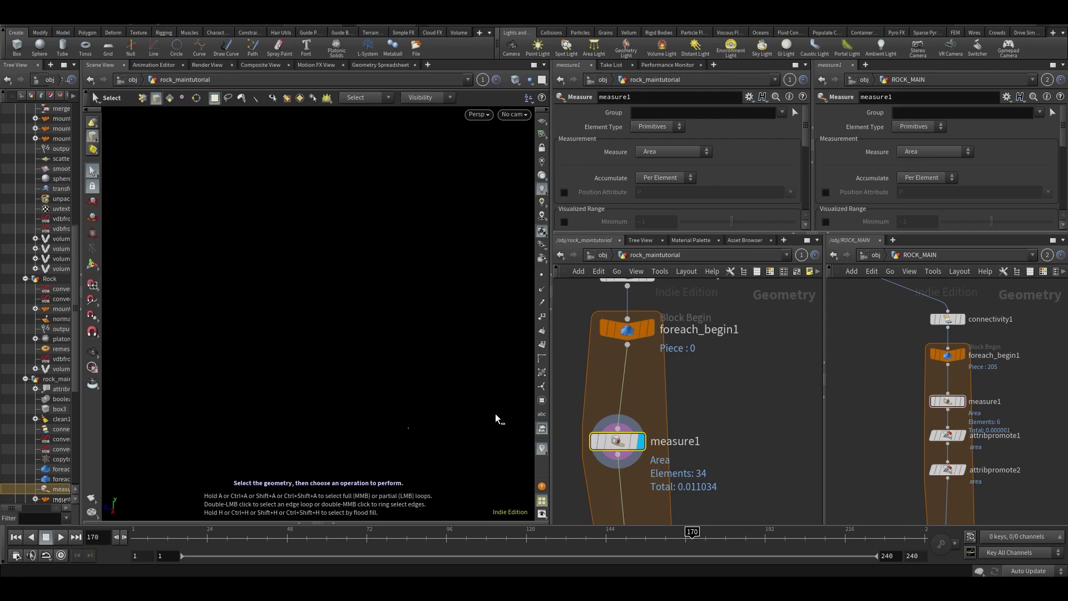
# Step: Frame and orbit the single rock piece in the viewport
pyautogui.moveTo(616, 442)
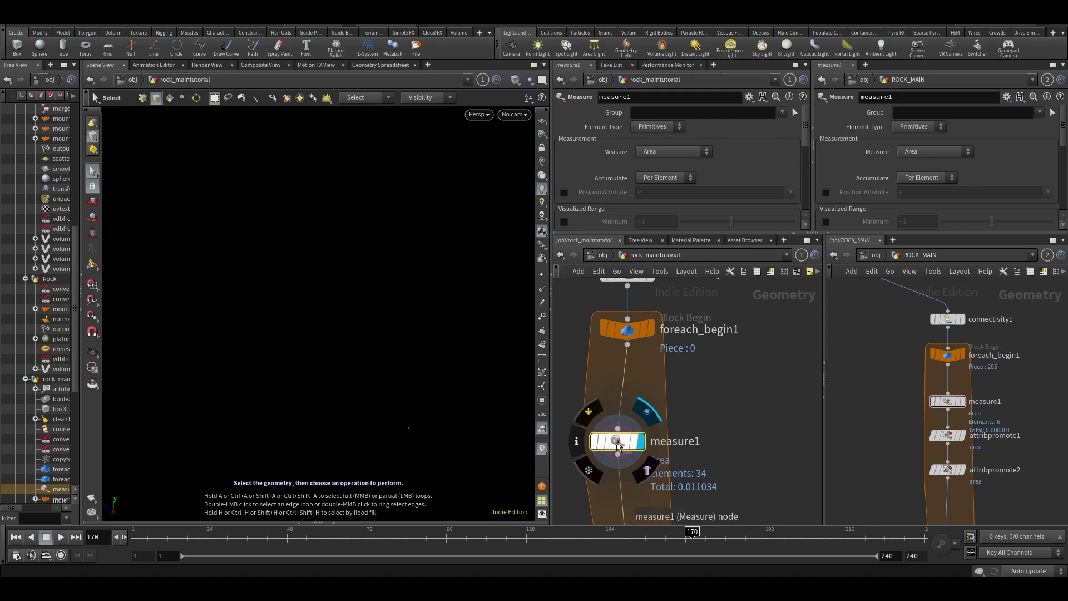
pyautogui.moveTo(737, 480); pyautogui.dragTo(718, 362, button='middle')
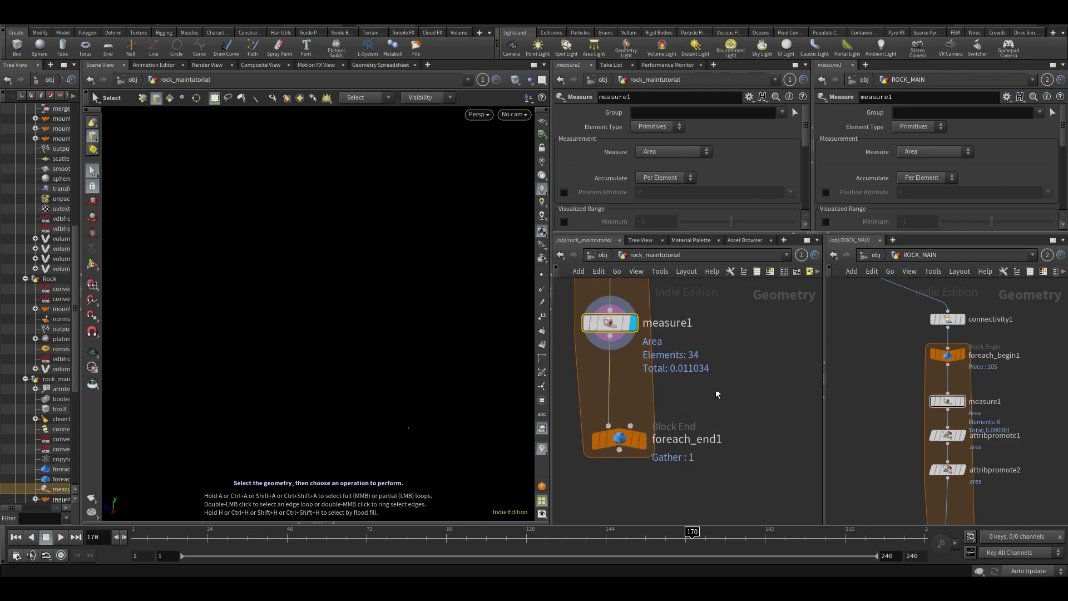
pyautogui.moveTo(631, 425)
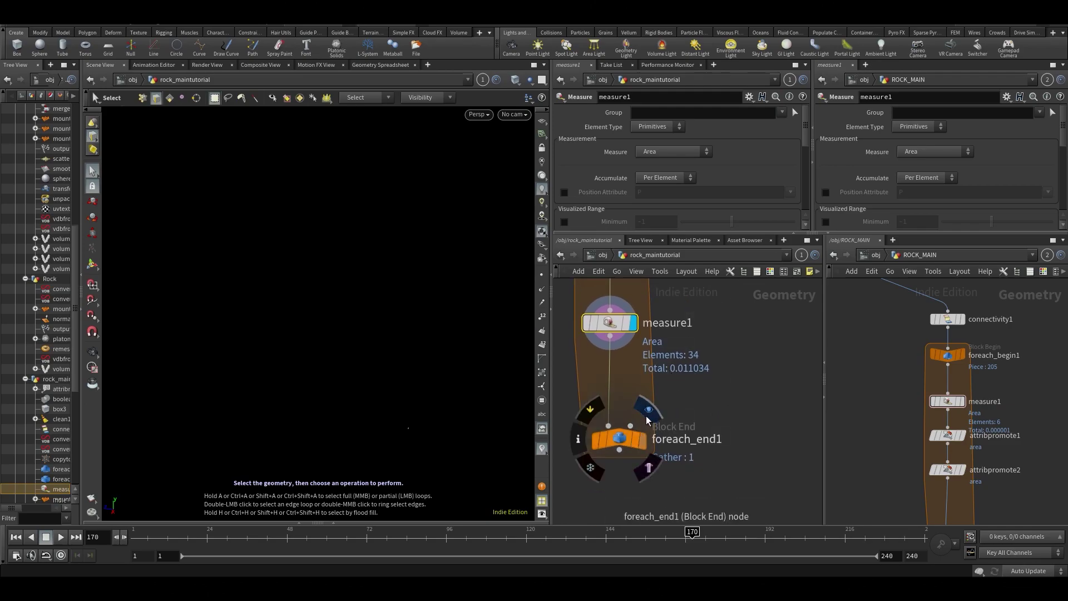
pyautogui.hotkey('space', 'h')
pyautogui.moveTo(439, 351); pyautogui.dragTo(217, 282)
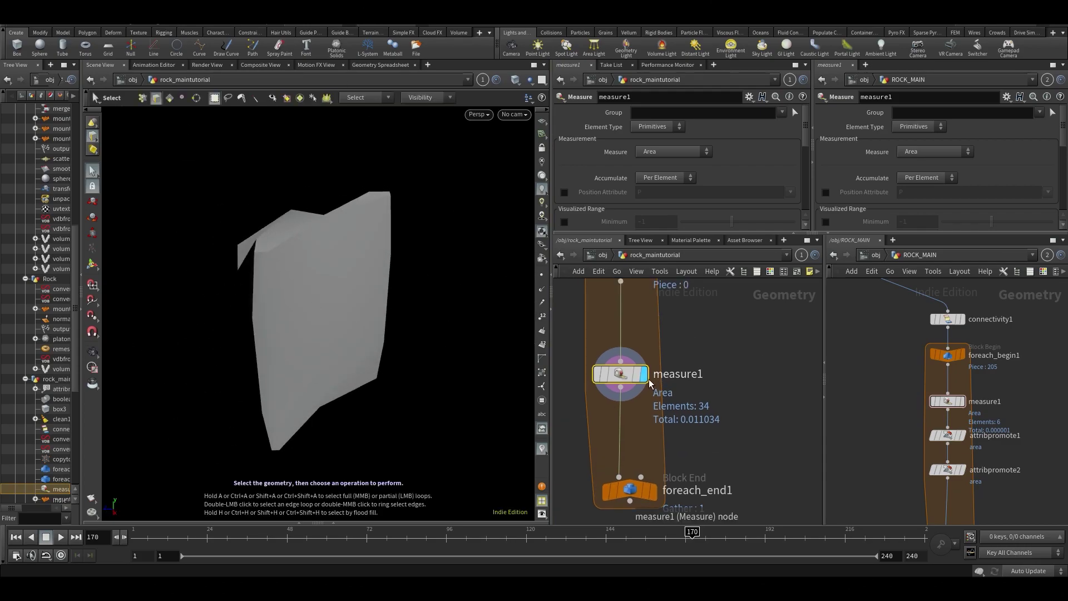
# Step: List measure1's primitives in the Geometry Spreadsheet and widen the area column to read each value
pyautogui.scroll(-6, 913, 156)
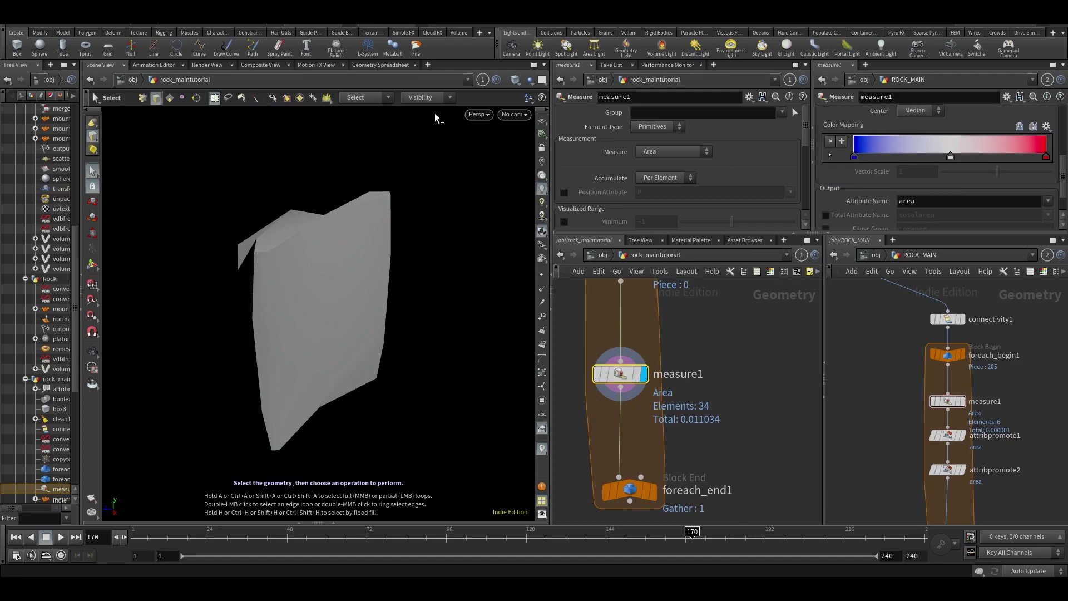
pyautogui.scroll(-1, 848, 225)
pyautogui.scroll(-5, 668, 172)
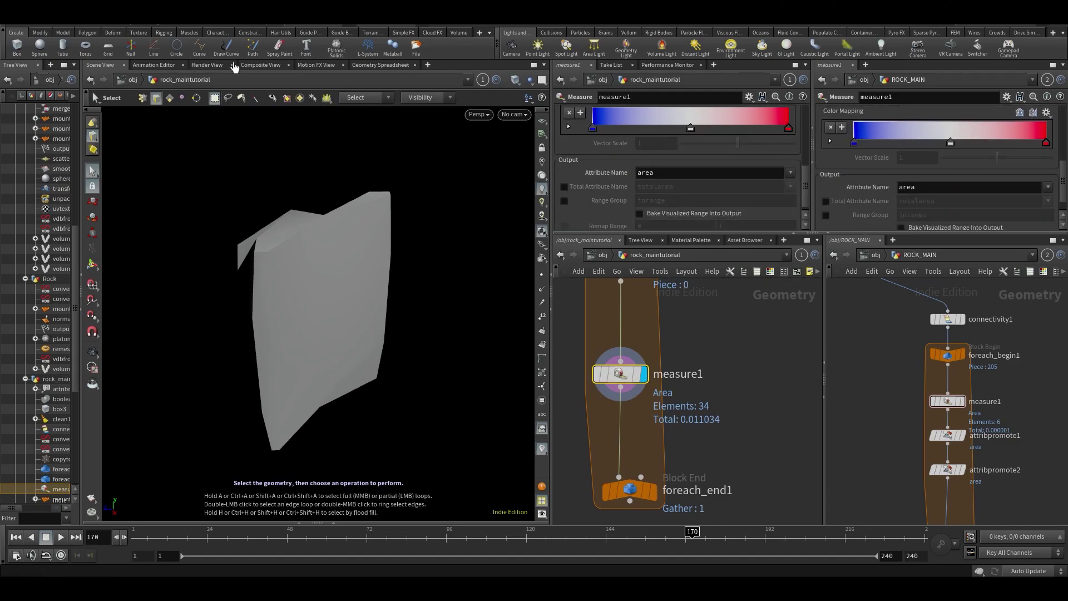
pyautogui.click(376, 65)
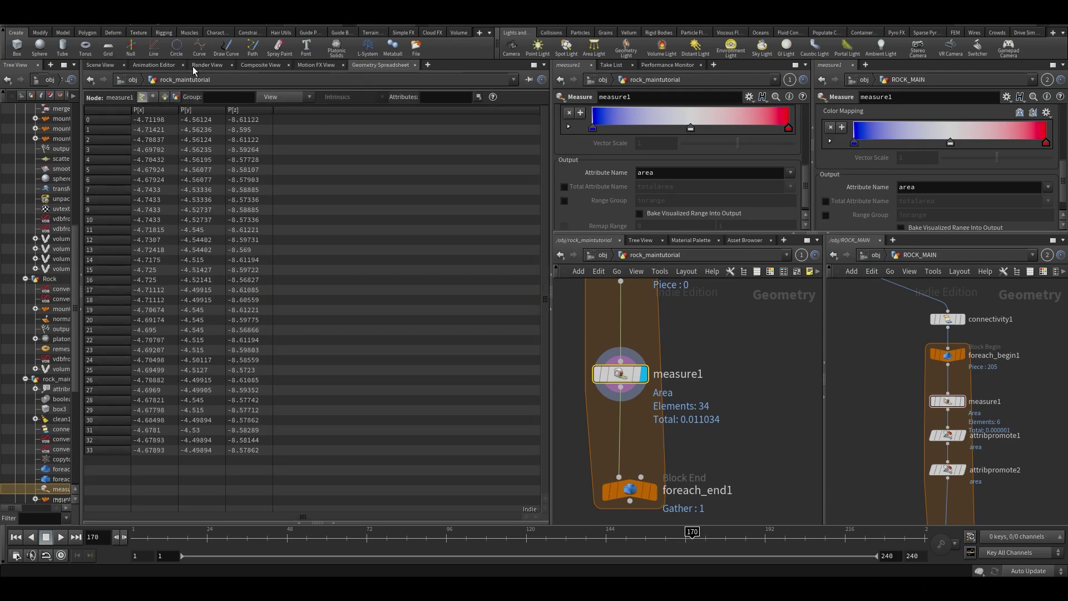
pyautogui.click(165, 98)
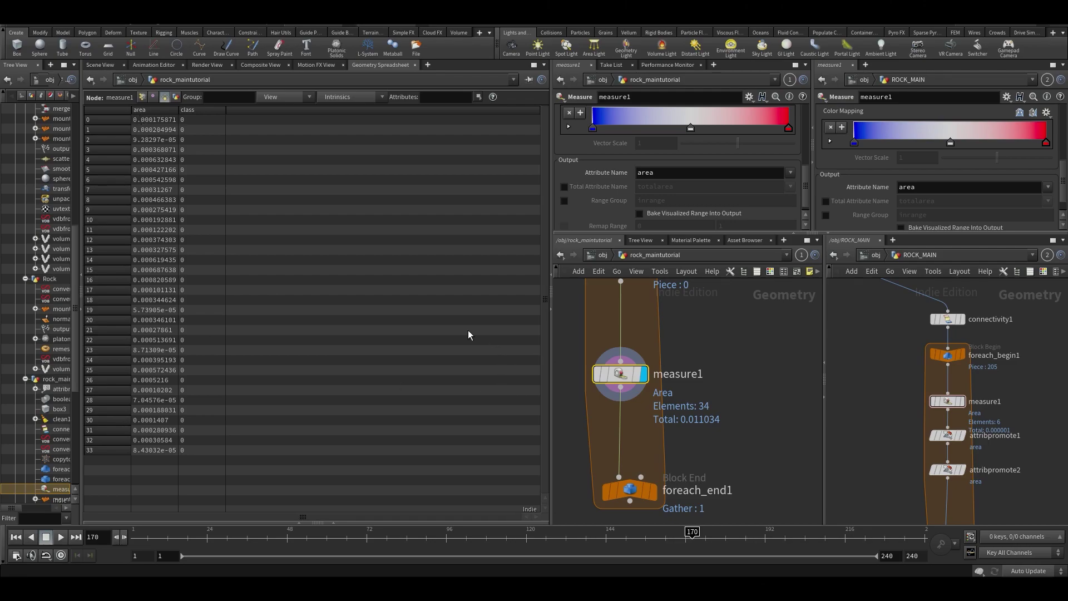
pyautogui.click(96, 65)
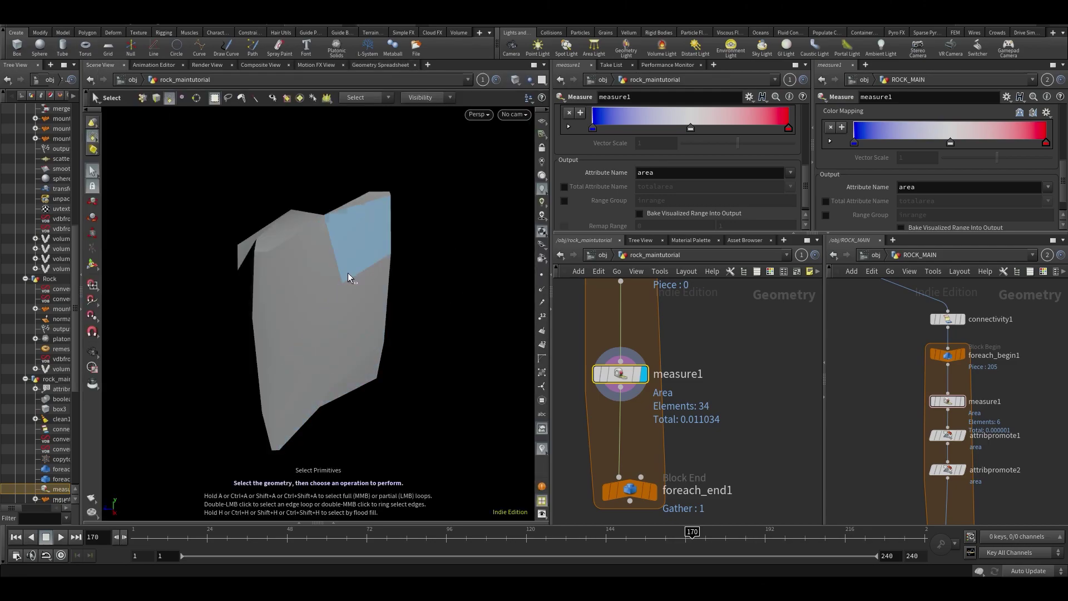
pyautogui.click(365, 63)
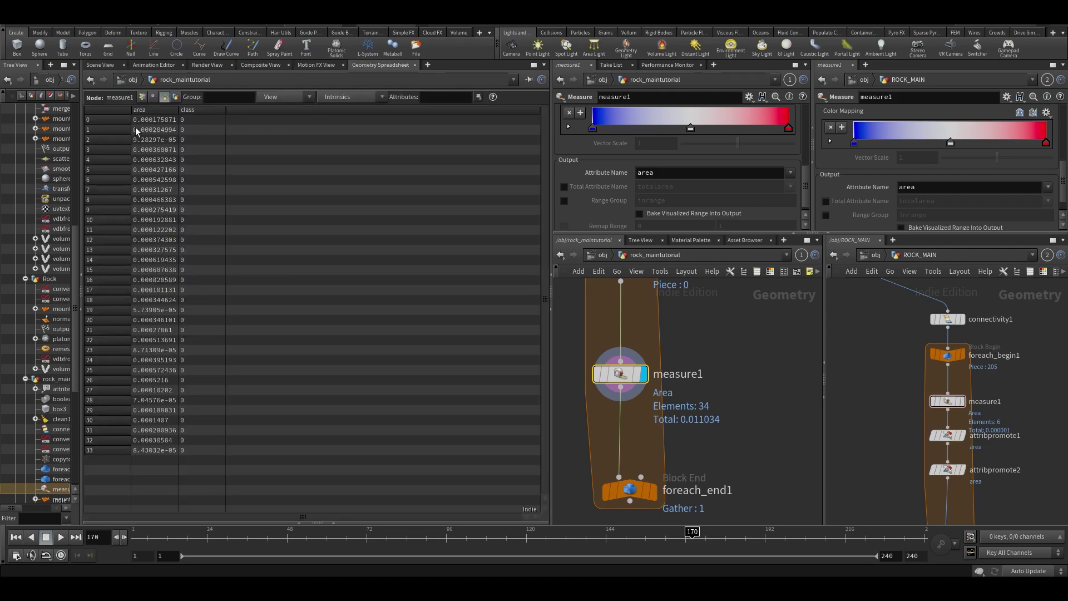
pyautogui.moveTo(178, 110); pyautogui.dragTo(268, 111)
# Step: Orbit the single measured rock piece in the 3D viewport and pick a face on it
pyautogui.click(100, 64)
pyautogui.moveTo(122, 210); pyautogui.dragTo(283, 210)
pyautogui.press('s')
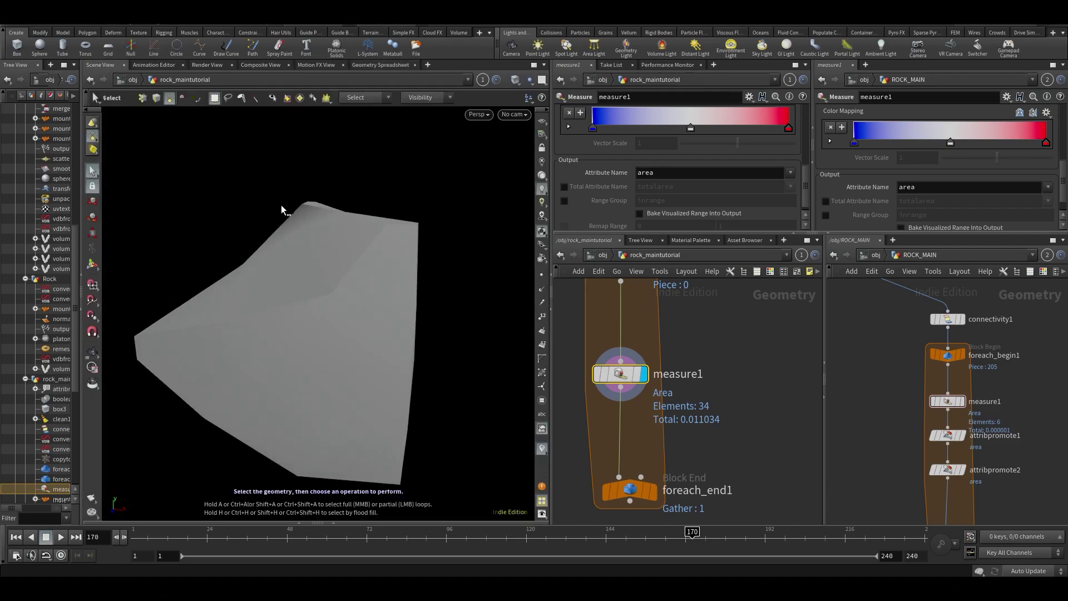
pyautogui.click(345, 386)
pyautogui.press('Escape')
pyautogui.moveTo(345, 386); pyautogui.dragTo(305, 317)
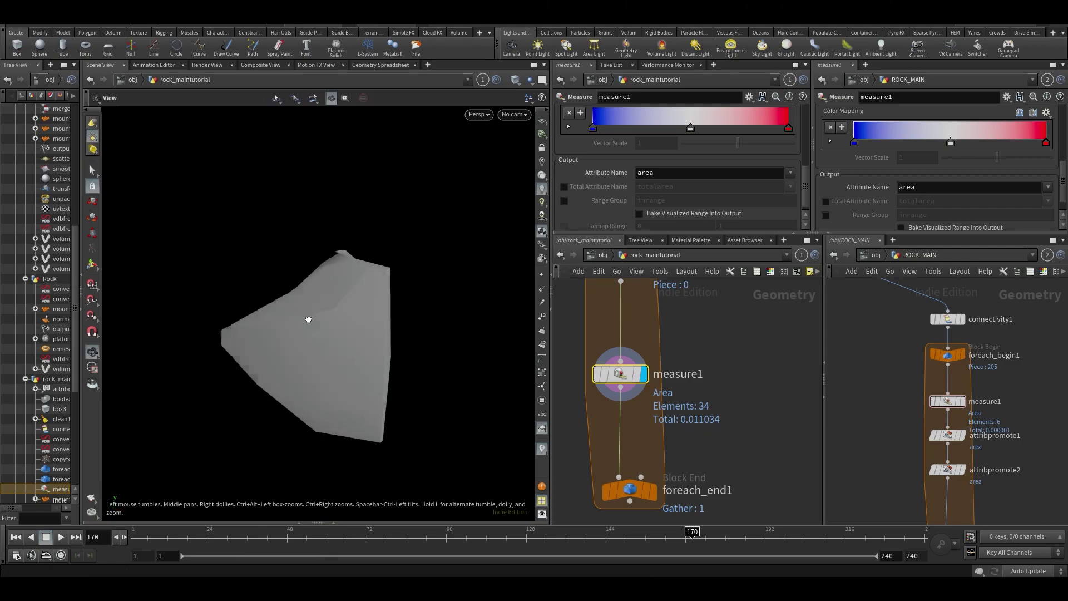
pyautogui.press('s')
pyautogui.scroll(-2, 632, 446)
# Step: Display connectivity1 to compare the whole rock, tumbling it from several angles
pyautogui.click(651, 440)
pyautogui.press('Escape')
pyautogui.scroll(-4, 329, 245)
pyautogui.scroll(5, 334, 223)
pyautogui.scroll(-6, 334, 217)
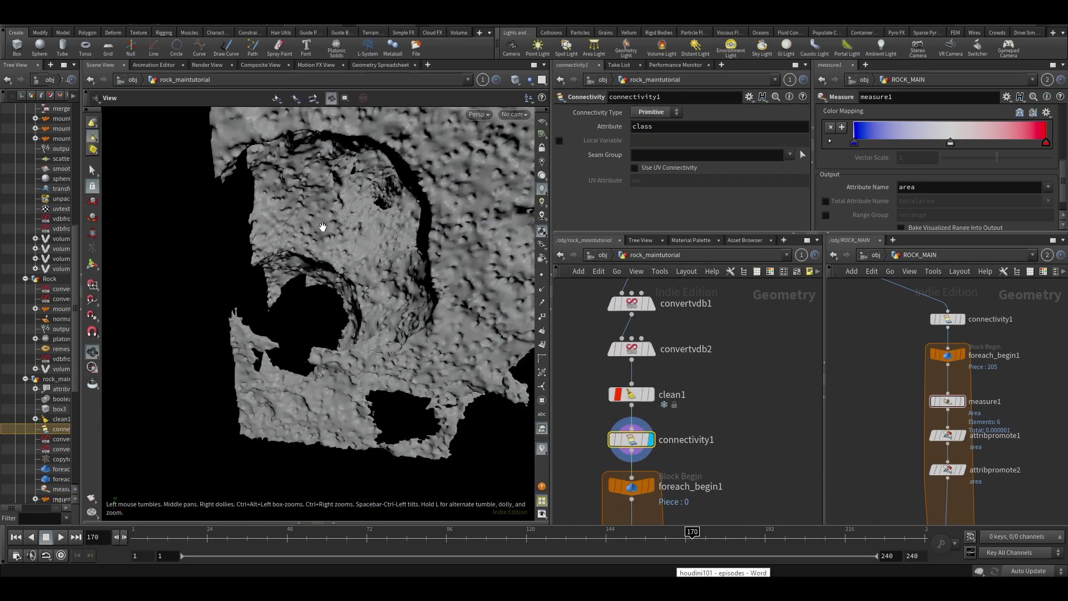
pyautogui.moveTo(289, 239)
pyautogui.mouseDown()
pyautogui.moveTo(182, 222)
pyautogui.moveTo(110, 339)
pyautogui.moveTo(222, 179)
pyautogui.moveTo(296, 225)
pyautogui.mouseUp()
pyautogui.scroll(3, 296, 225)
pyautogui.press('s')
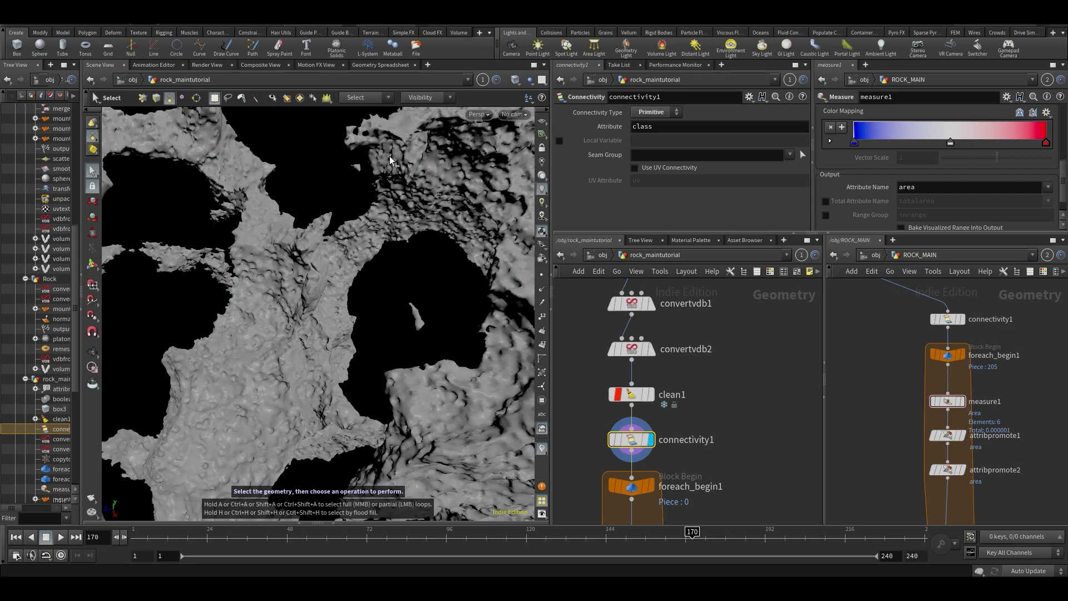
pyautogui.moveTo(289, 295); pyautogui.dragTo(378, 282)
# Step: Display and select measure1 again, orbiting its single rock piece
pyautogui.moveTo(696, 512); pyautogui.dragTo(696, 370, button='middle')
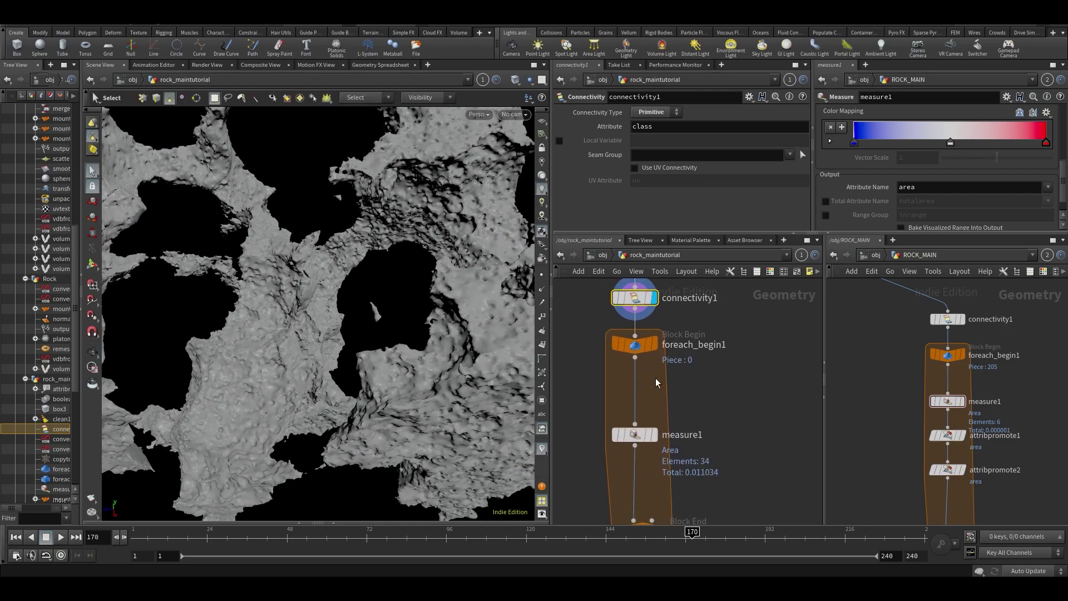
pyautogui.press('r')
pyautogui.click(633, 435)
pyautogui.moveTo(317, 198); pyautogui.dragTo(398, 245)
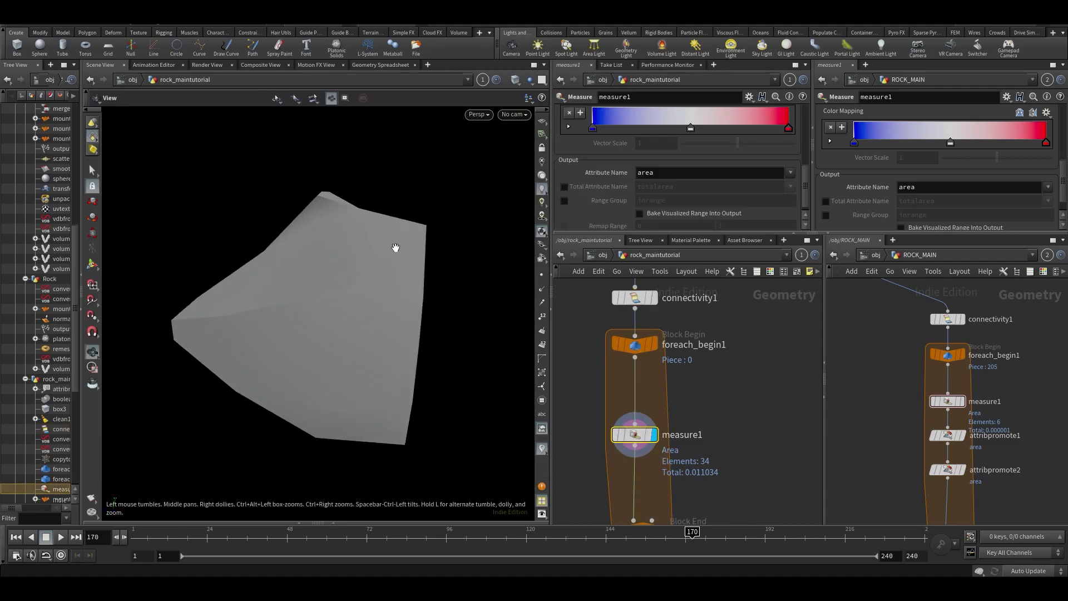
pyautogui.press('s')
pyautogui.scroll(-1, 625, 177)
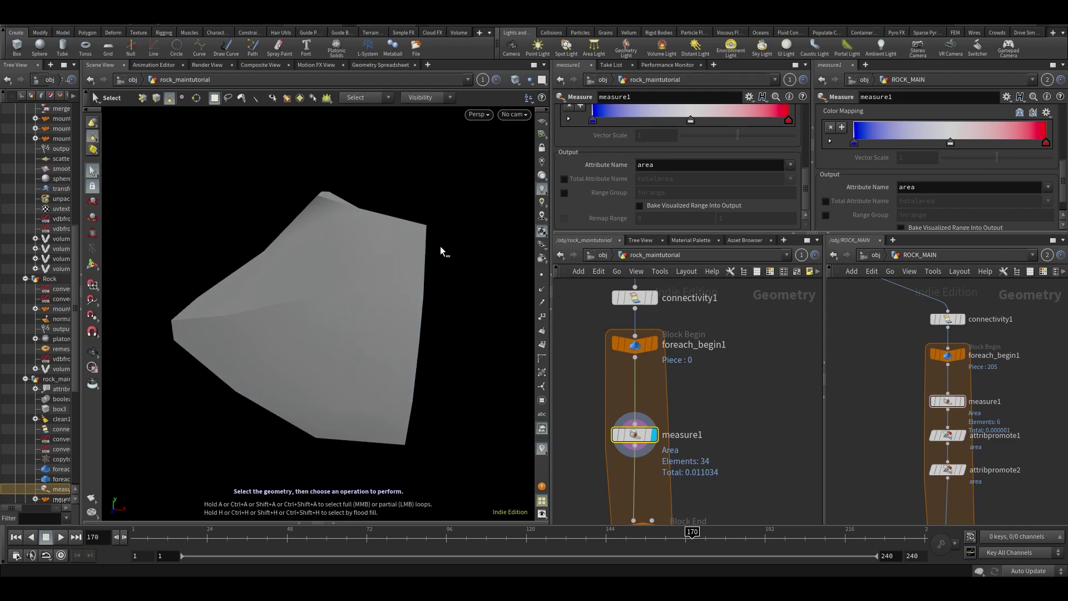
pyautogui.scroll(4, 690, 198)
pyautogui.scroll(3, 686, 189)
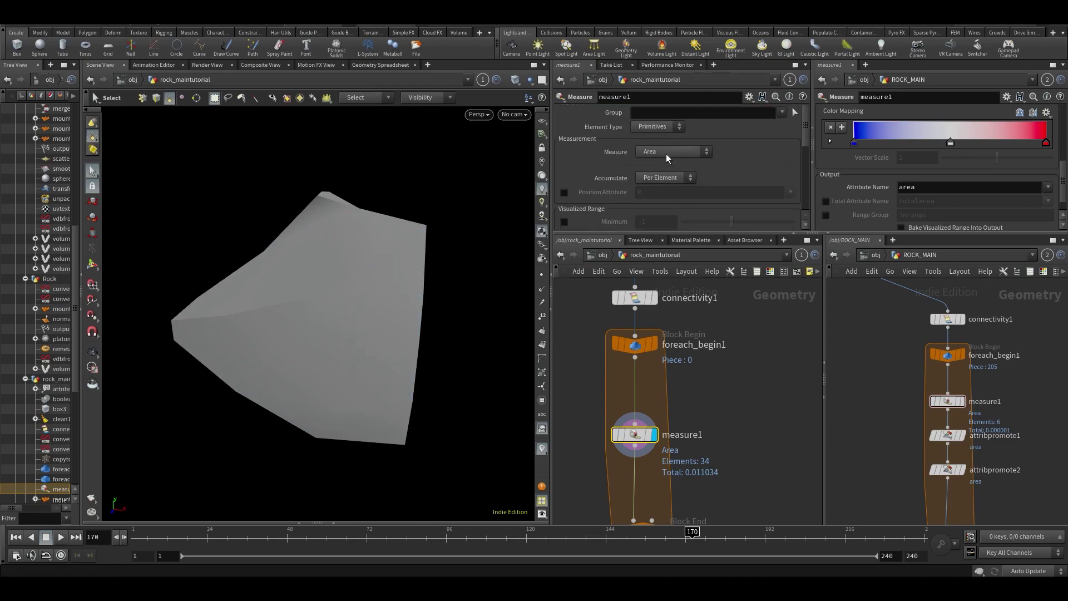
# Step: Switch measure1 to Volume and read the volume values in the spreadsheet
pyautogui.click(683, 148)
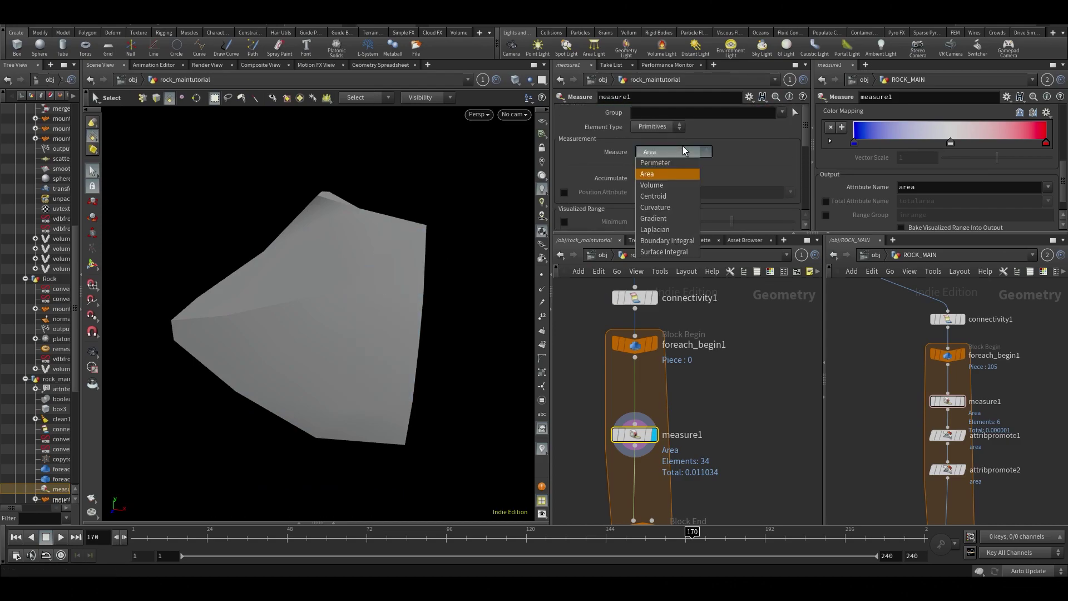
pyautogui.click(645, 185)
pyautogui.click(380, 64)
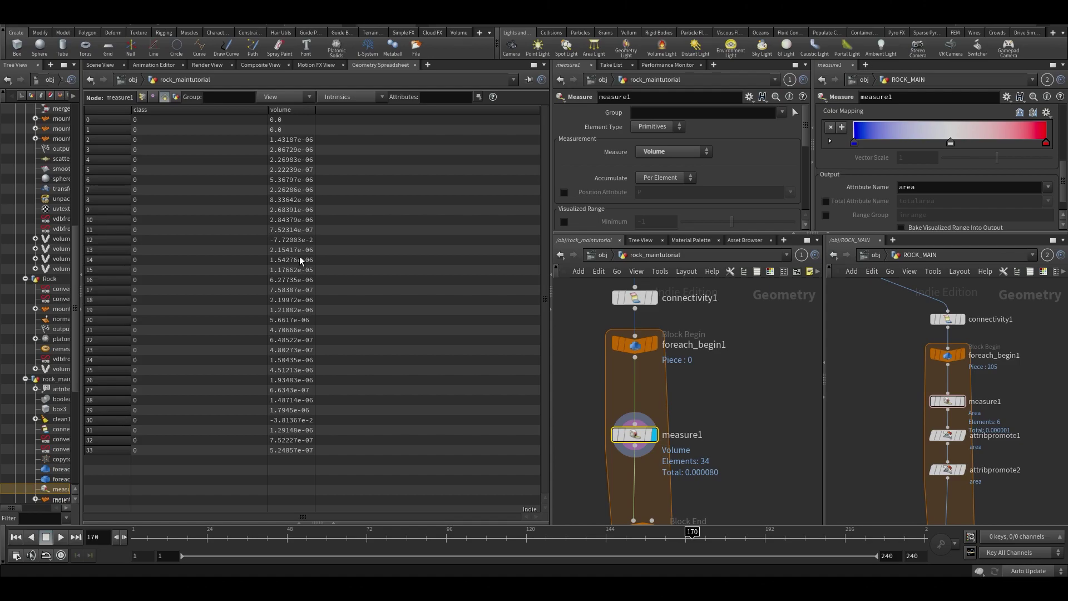
pyautogui.moveTo(314, 110); pyautogui.dragTo(381, 142)
# Step: Review measure1's element and accumulate options, toggling Volume before settling back on Area
pyautogui.click(676, 155)
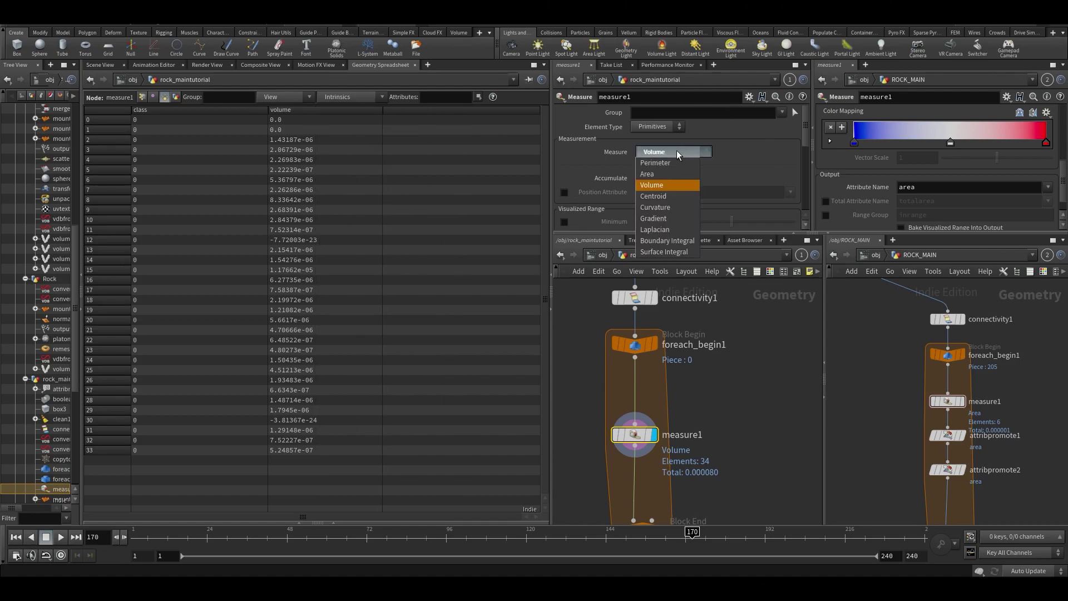
pyautogui.click(652, 175)
pyautogui.click(655, 128)
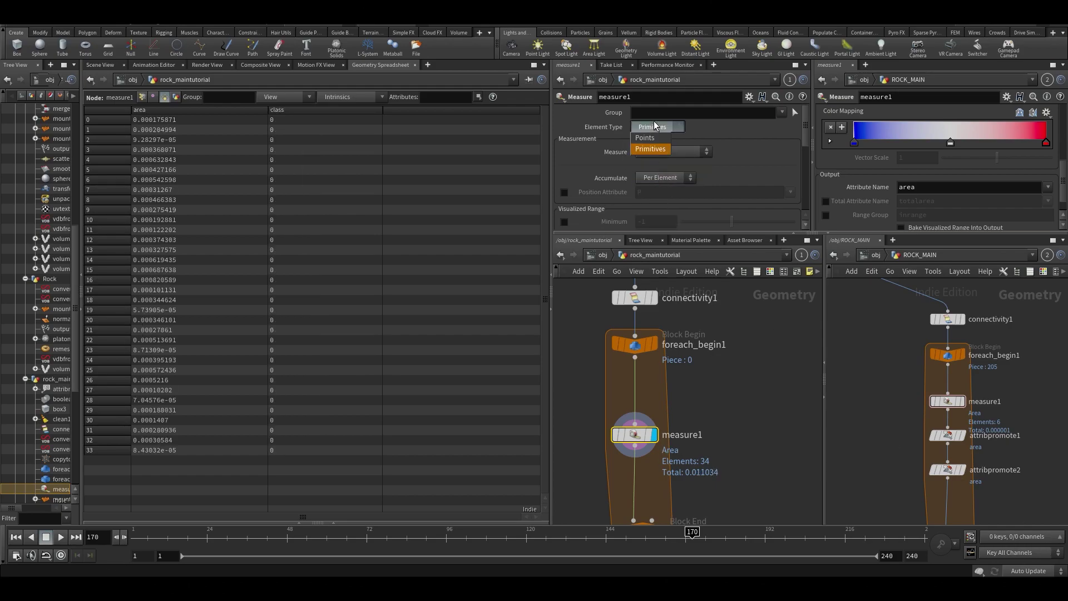
pyautogui.press('Escape')
pyautogui.click(649, 178)
pyautogui.click(650, 178)
pyautogui.click(652, 152)
pyautogui.click(651, 186)
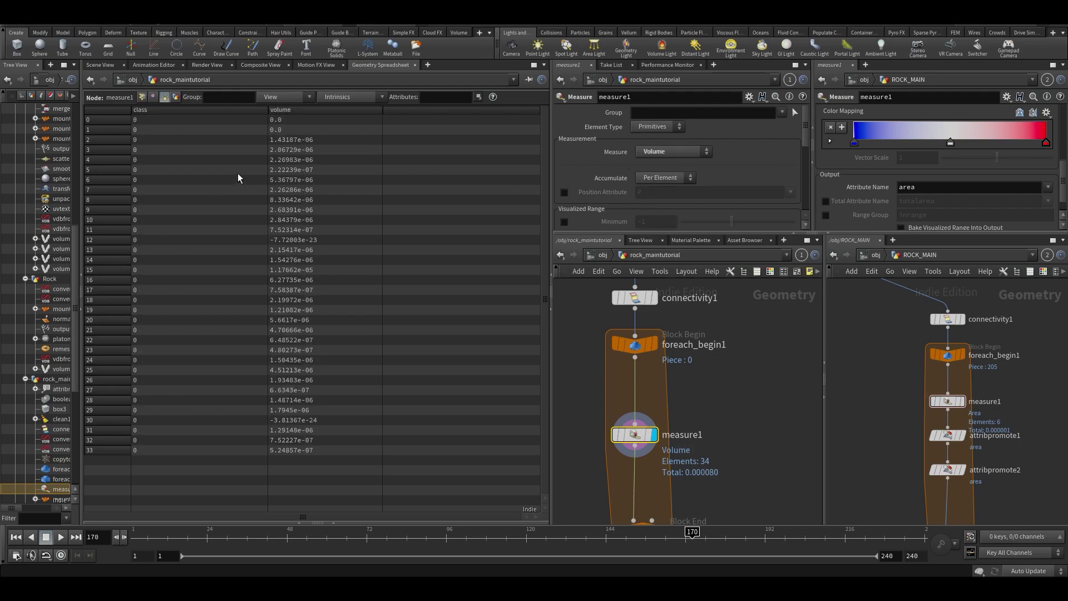
pyautogui.click(680, 148)
pyautogui.click(658, 179)
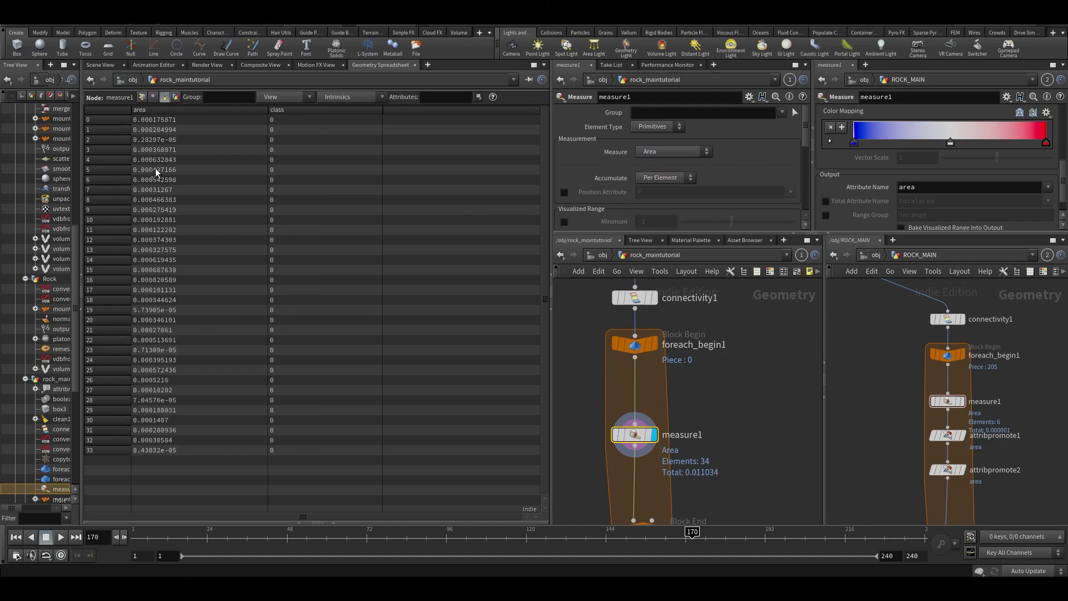
# Step: Orbit the rock piece, move measure1 higher in the for-each block, and view reference attribpromote1
pyautogui.click(100, 65)
pyautogui.moveTo(350, 262)
pyautogui.keyDown('alt'); pyautogui.mouseDown()
pyautogui.moveTo(265, 217)
pyautogui.moveTo(370, 264)
pyautogui.mouseUp(); pyautogui.keyUp('alt')
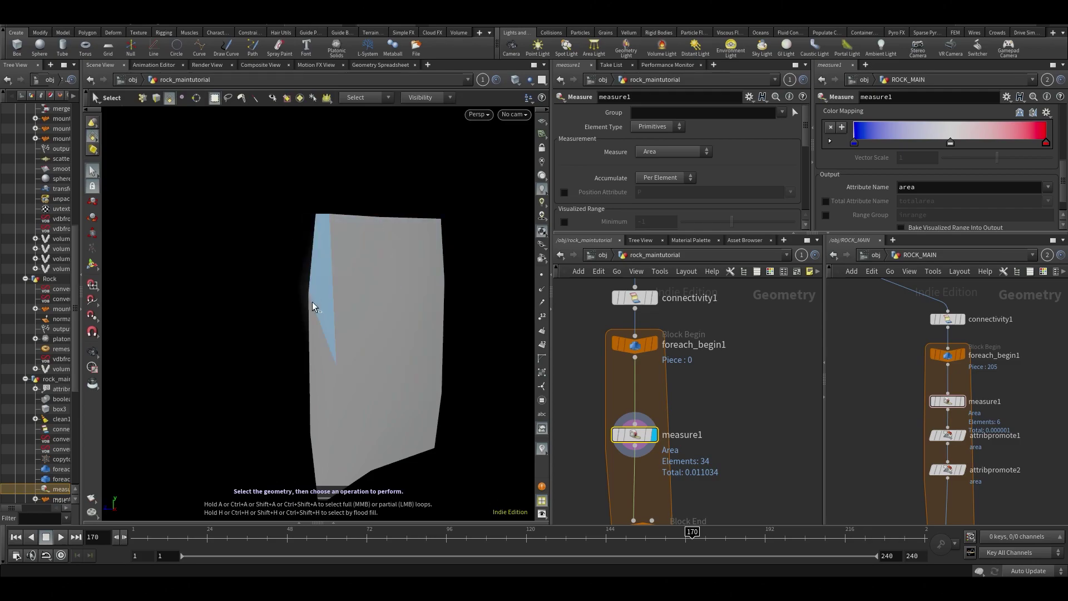
pyautogui.press('Escape')
pyautogui.moveTo(359, 366); pyautogui.dragTo(384, 312)
pyautogui.press('s')
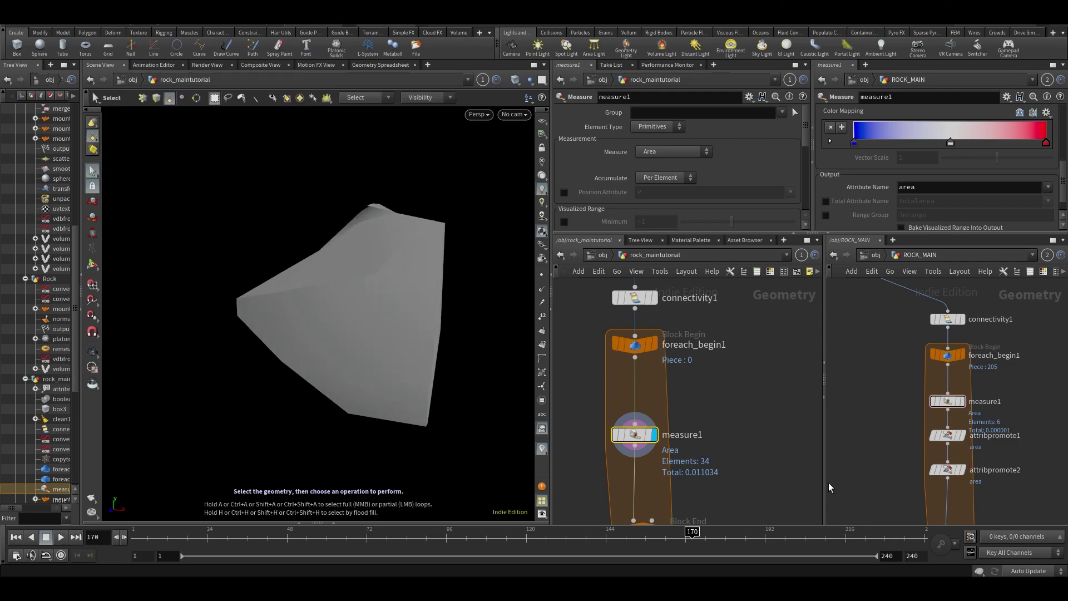
pyautogui.moveTo(773, 484); pyautogui.dragTo(759, 431, button='middle')
pyautogui.moveTo(621, 381); pyautogui.dragTo(621, 347)
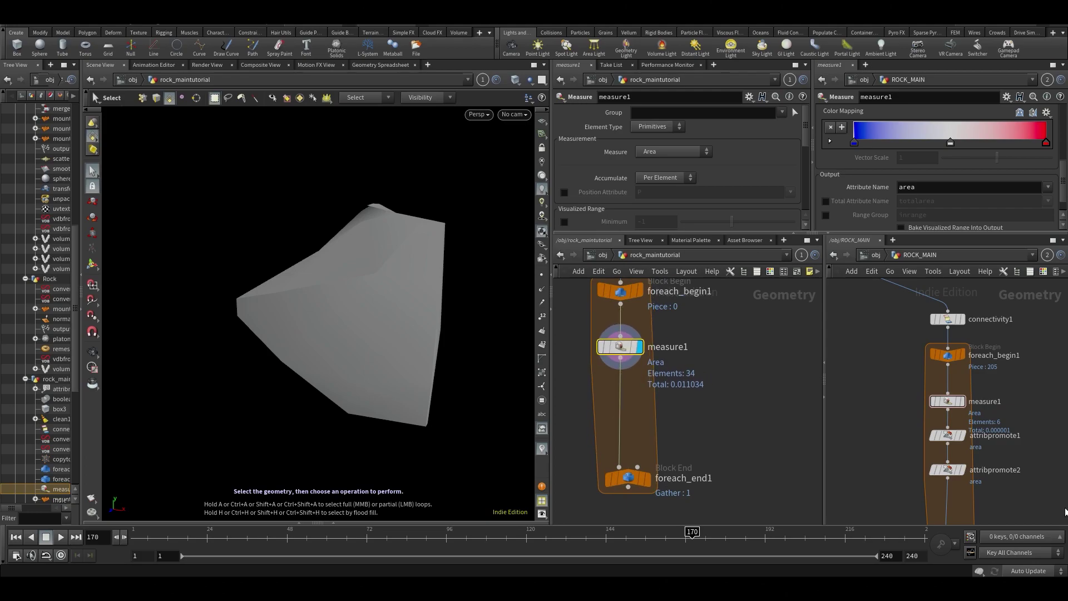
pyautogui.moveTo(854, 424); pyautogui.dragTo(979, 470)
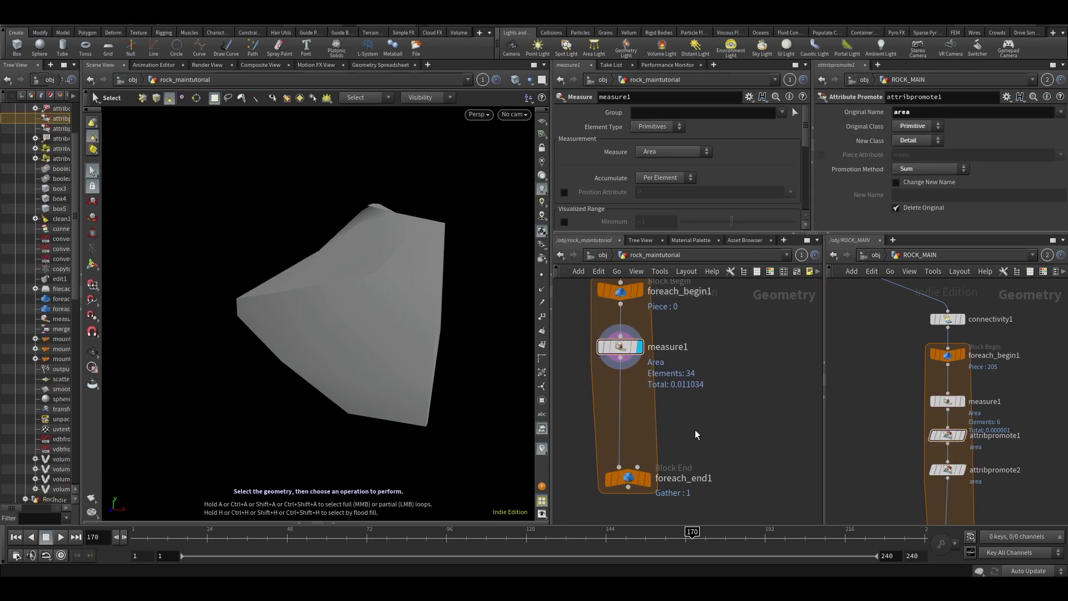
# Step: Insert an Attribute Promote node between measure1 and foreach_end1
pyautogui.press('Tab')
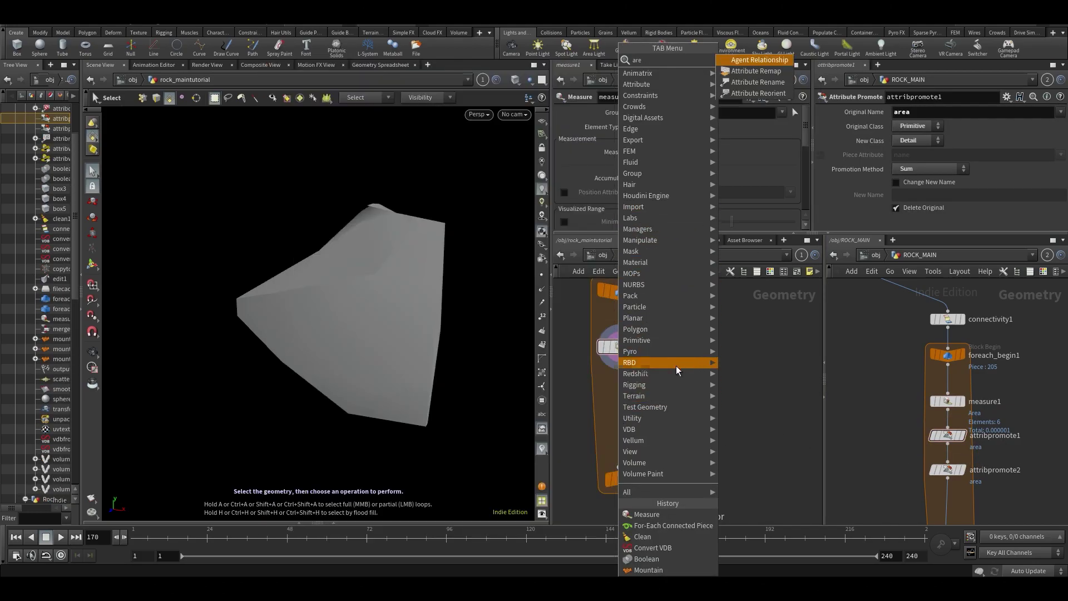
pyautogui.press('Tab')
pyautogui.press('Return')
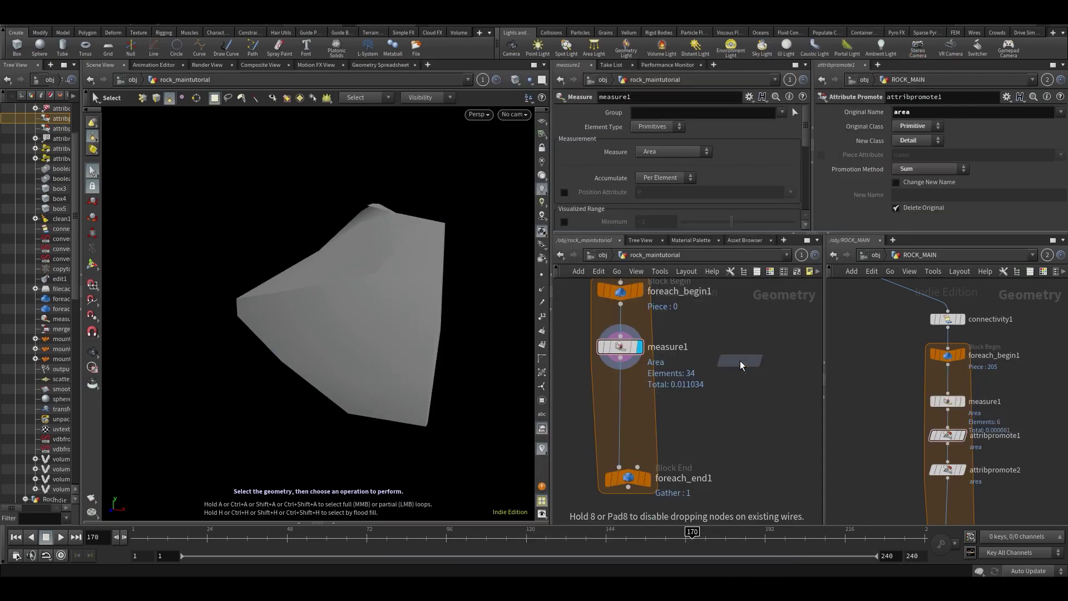
pyautogui.click(615, 398)
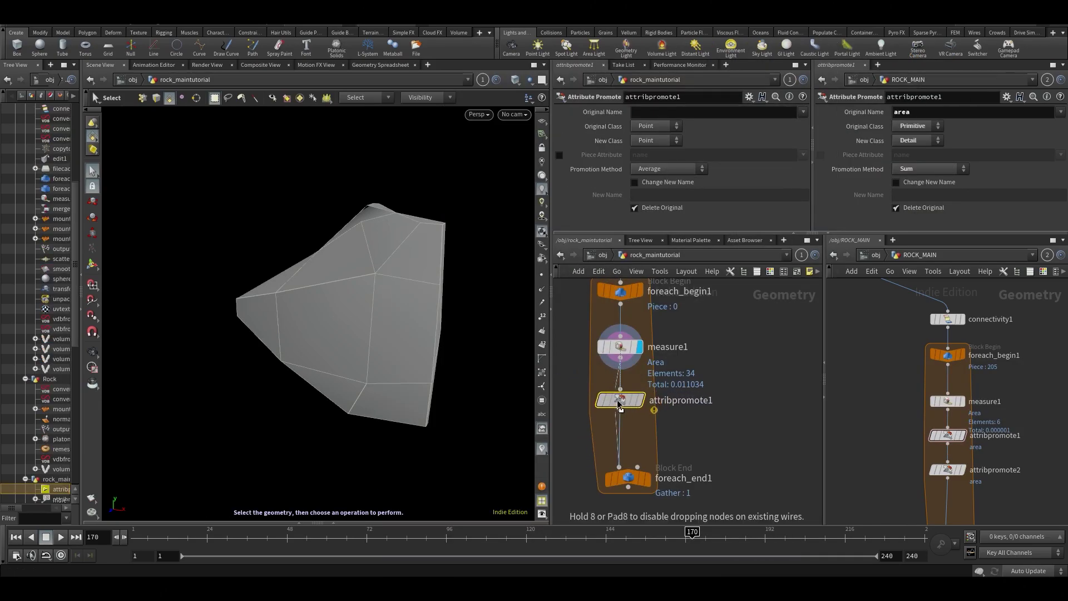
# Step: Set the promote to move the area attribute from Primitive to Detail
pyautogui.click(652, 128)
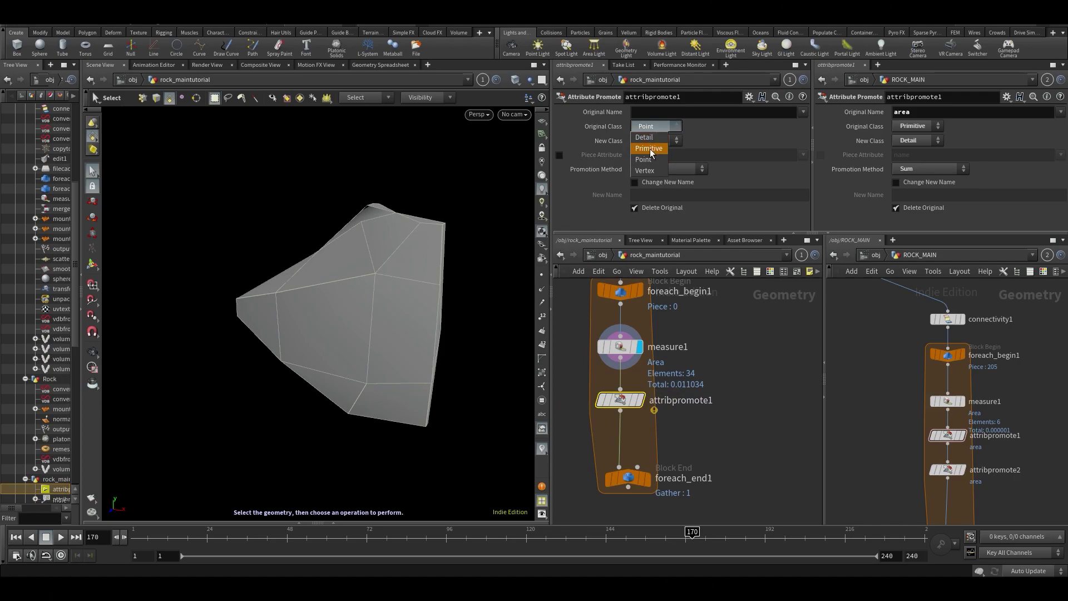
pyautogui.click(647, 149)
pyautogui.click(654, 140)
pyautogui.click(647, 140)
pyautogui.click(801, 113)
pyautogui.click(805, 128)
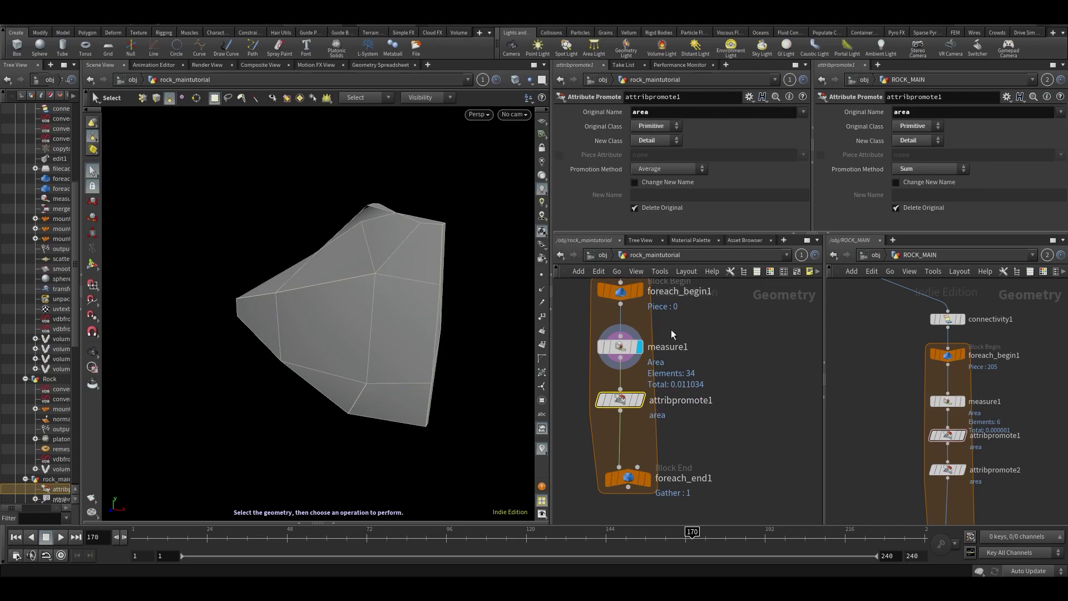
# Step: Display attribpromote1 and check its detail area value (0.000324519) in the Geometry Spreadsheet
pyautogui.click(639, 400)
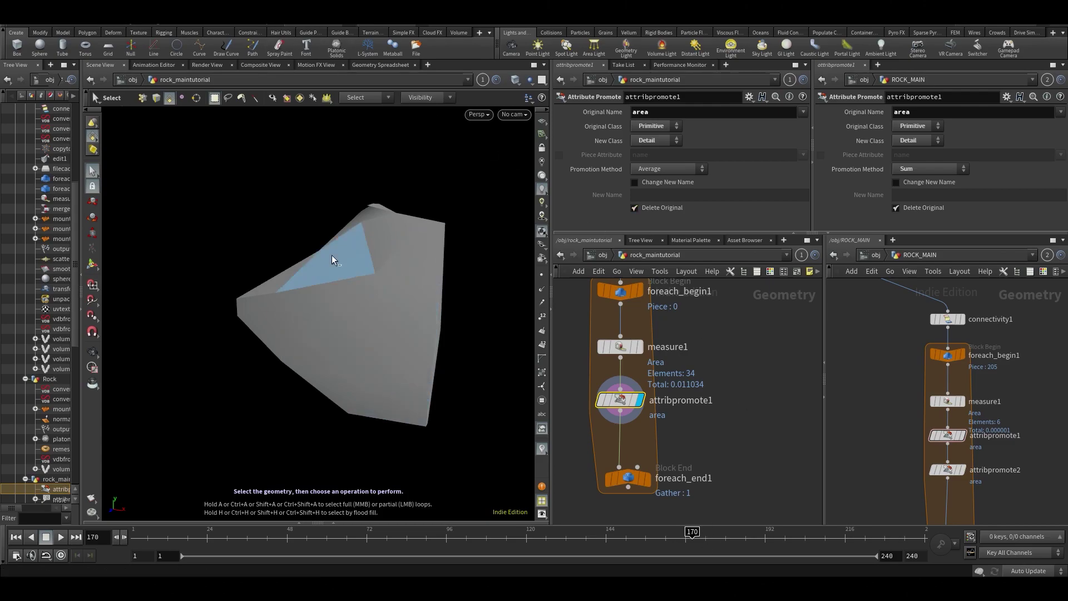
pyautogui.click(374, 64)
pyautogui.click(194, 97)
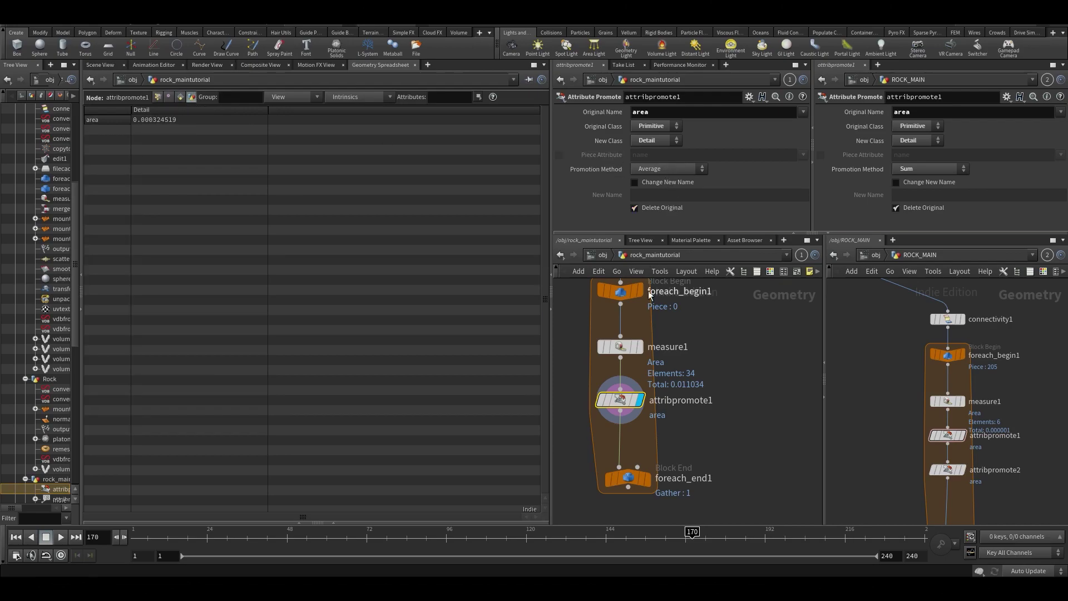
# Step: Display measure1 and compare its per-primitive and detail area values in the spreadsheet
pyautogui.click(629, 349)
pyautogui.click(646, 323)
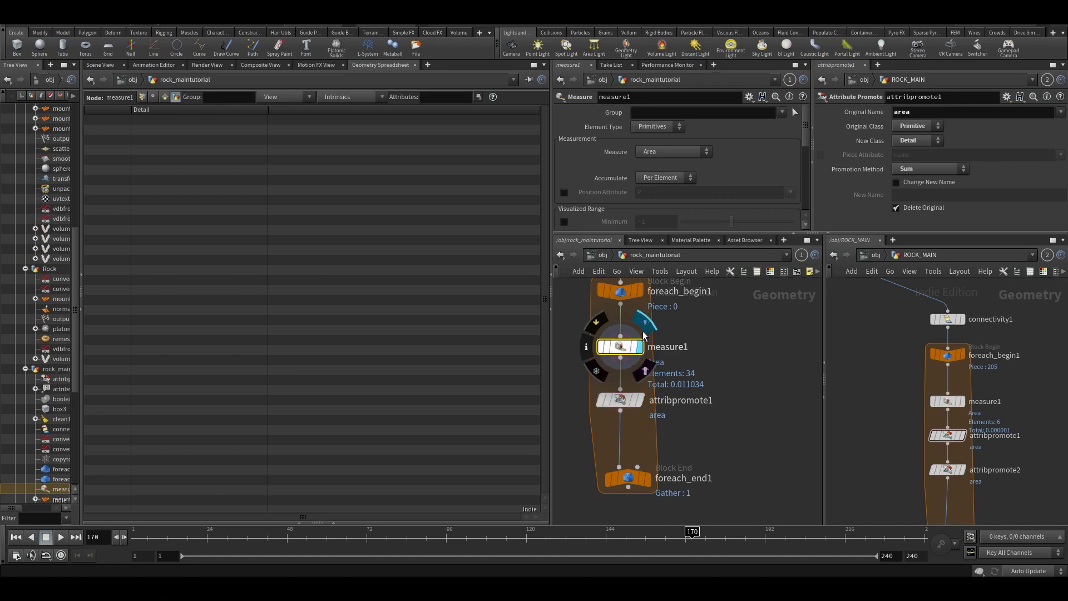
pyautogui.click(165, 98)
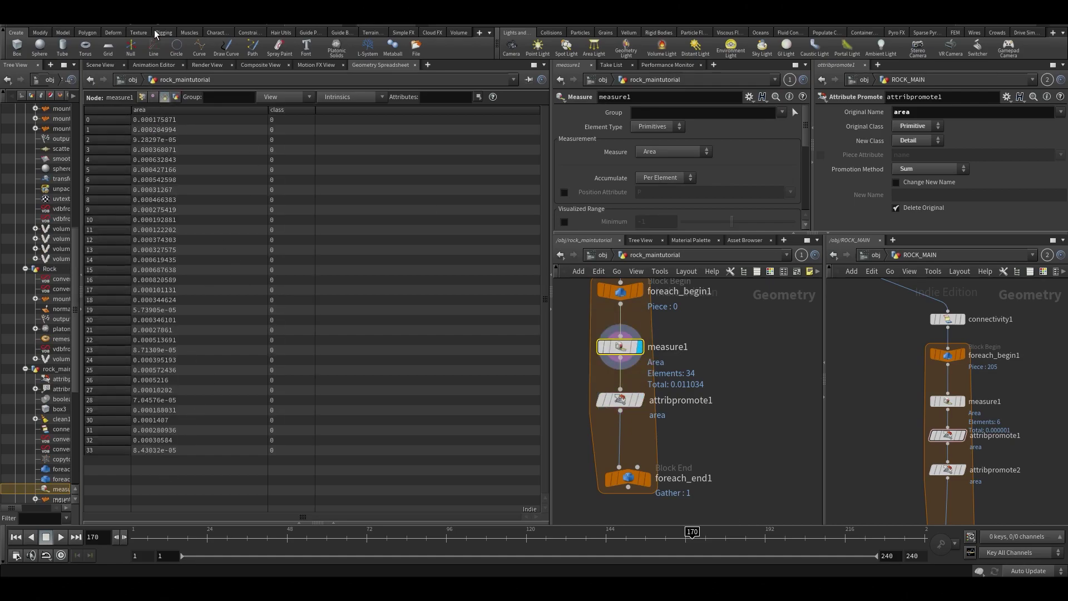
pyautogui.click(176, 97)
# Step: Change attribpromote1's Promotion Method from Average to Sum
pyautogui.click(621, 400)
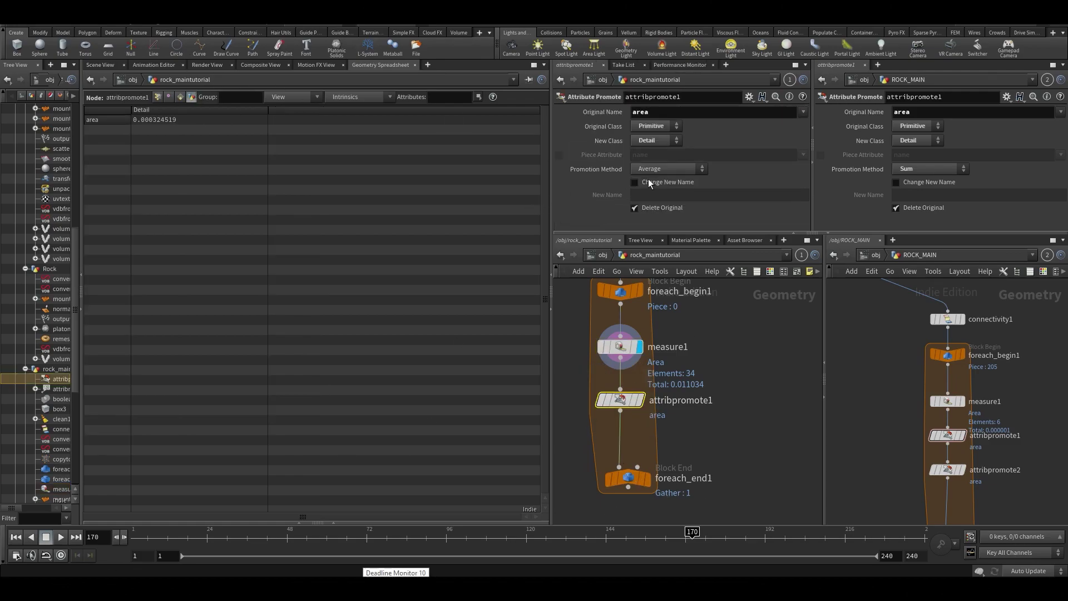
pyautogui.click(653, 168)
pyautogui.click(649, 235)
# Step: Recheck measure1 against attribpromote1, confirming the summed detail area of 0.0110337
pyautogui.click(620, 347)
pyautogui.click(165, 96)
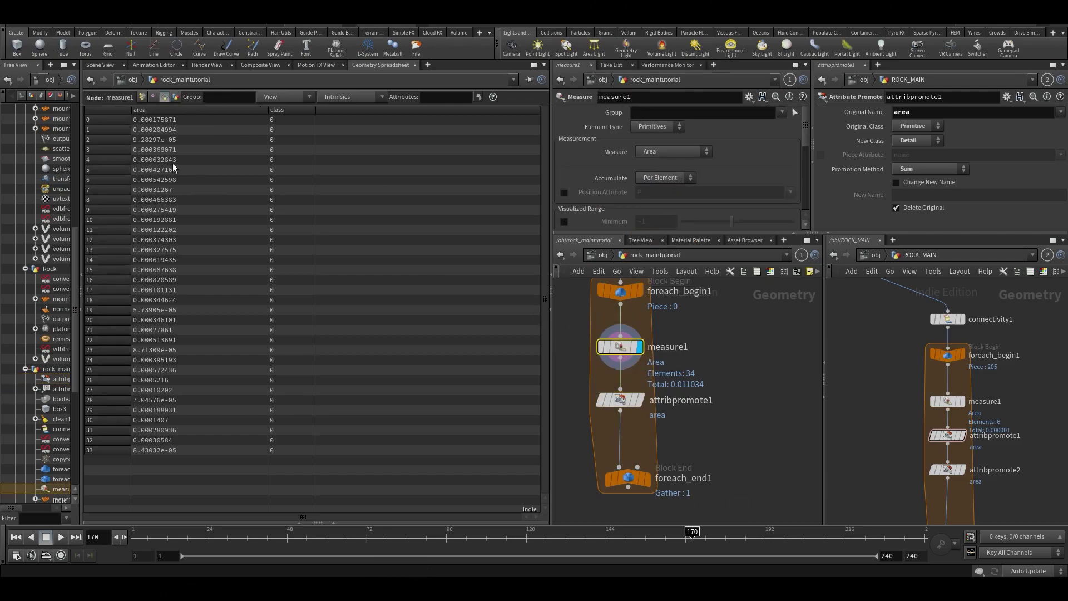
pyautogui.click(620, 399)
pyautogui.click(191, 97)
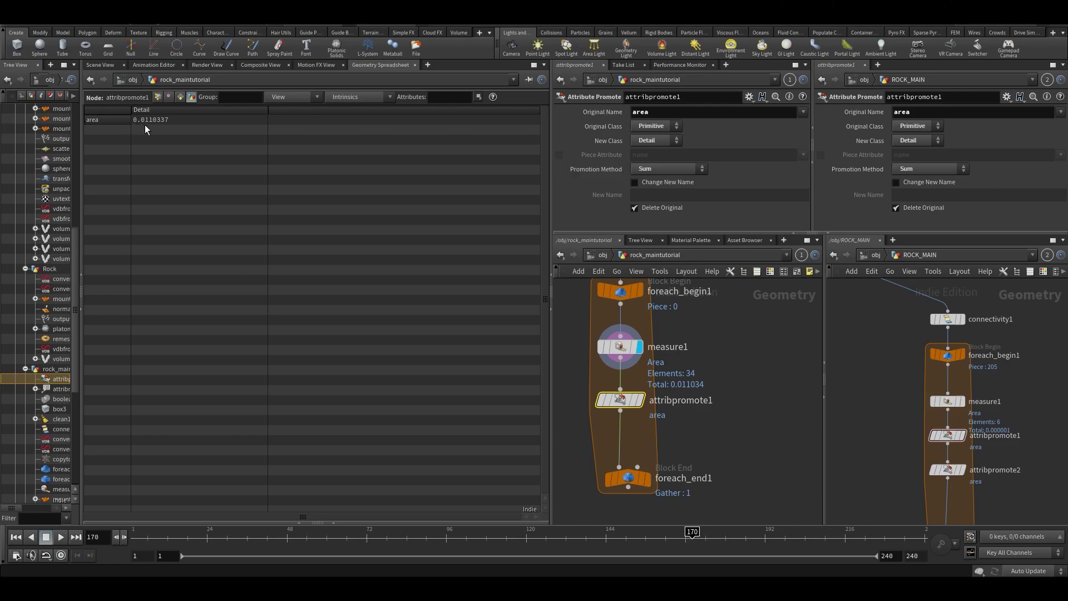
pyautogui.click(100, 65)
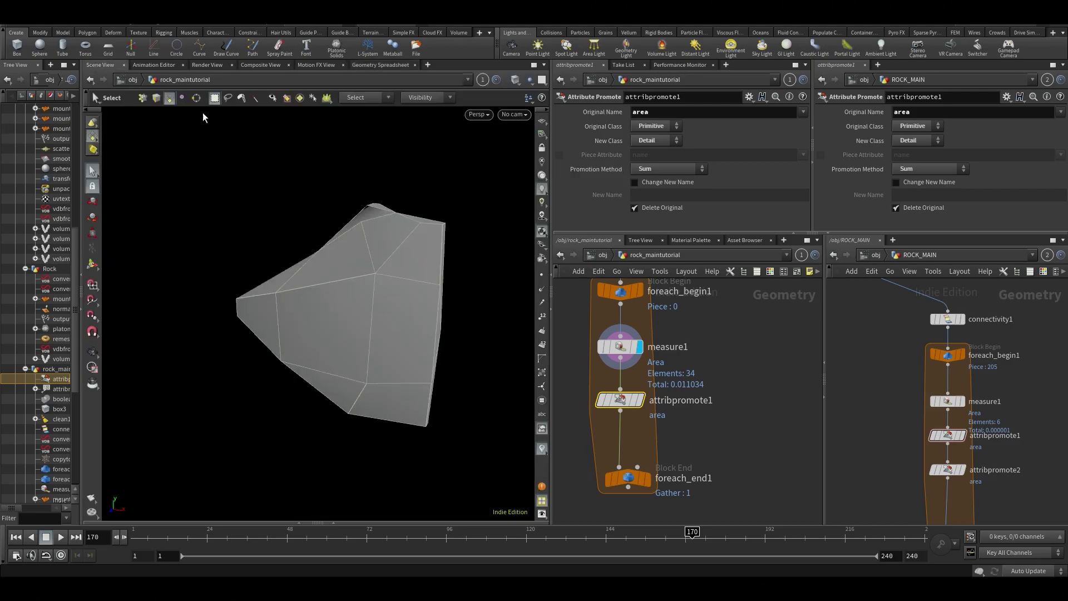
pyautogui.moveTo(382, 282)
pyautogui.mouseDown()
pyautogui.moveTo(436, 296)
pyautogui.moveTo(427, 275)
pyautogui.moveTo(384, 262)
pyautogui.mouseUp()
pyautogui.press('s')
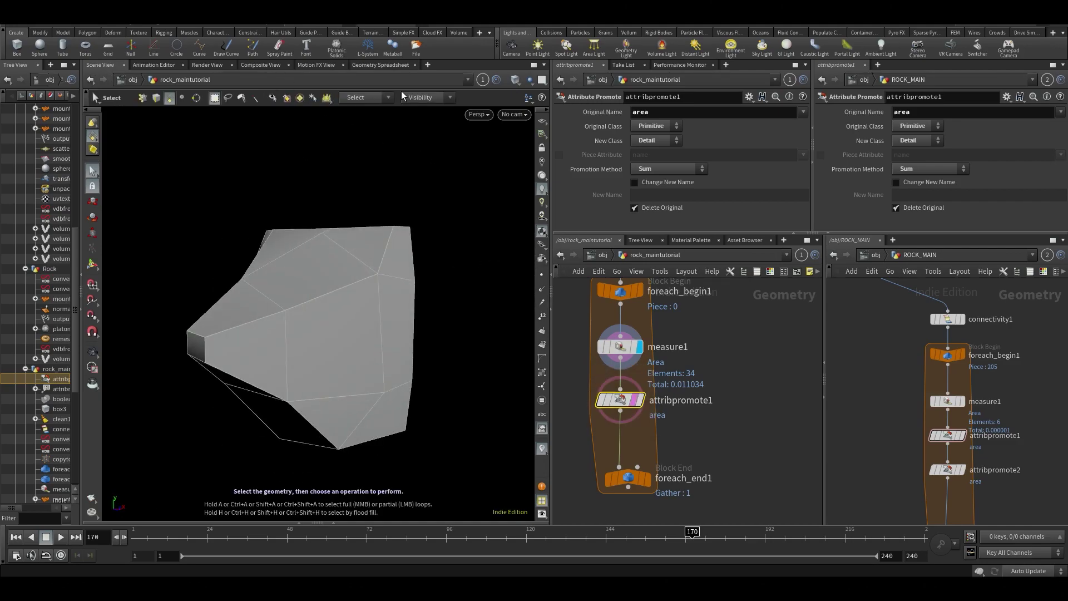
pyautogui.click(369, 64)
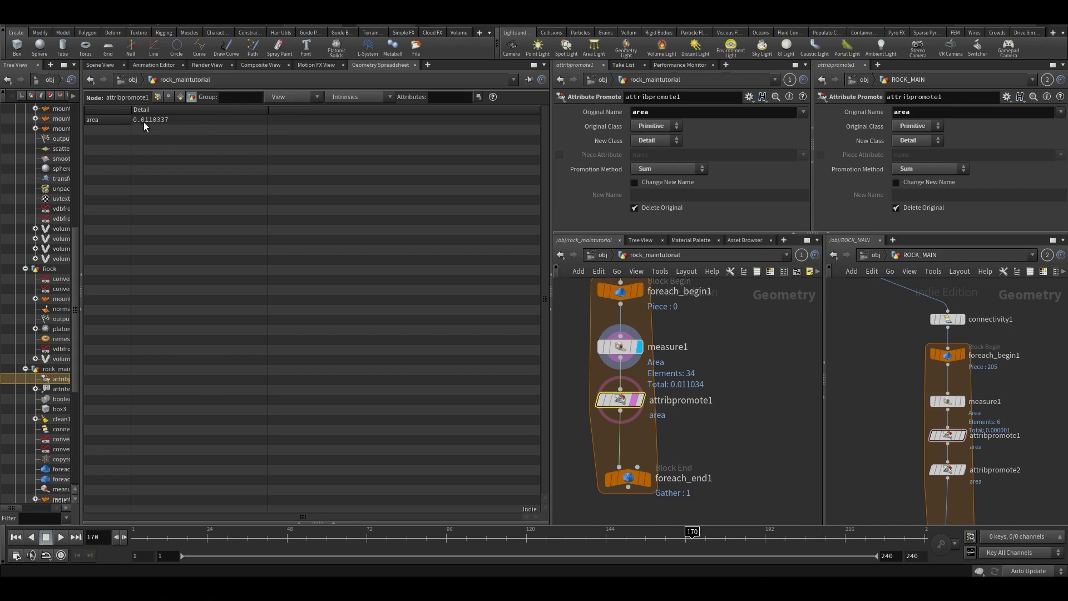
# Step: Put the display flag on foreach_end1 to show the whole for-each loop output
pyautogui.moveTo(576, 303); pyautogui.dragTo(592, 241, button='middle')
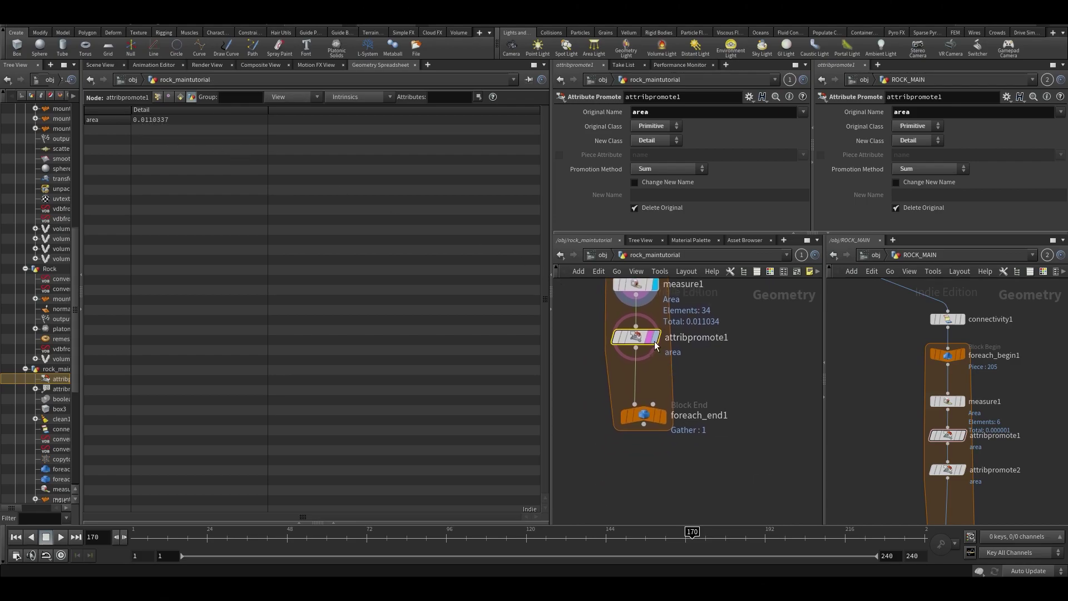
pyautogui.moveTo(663, 363)
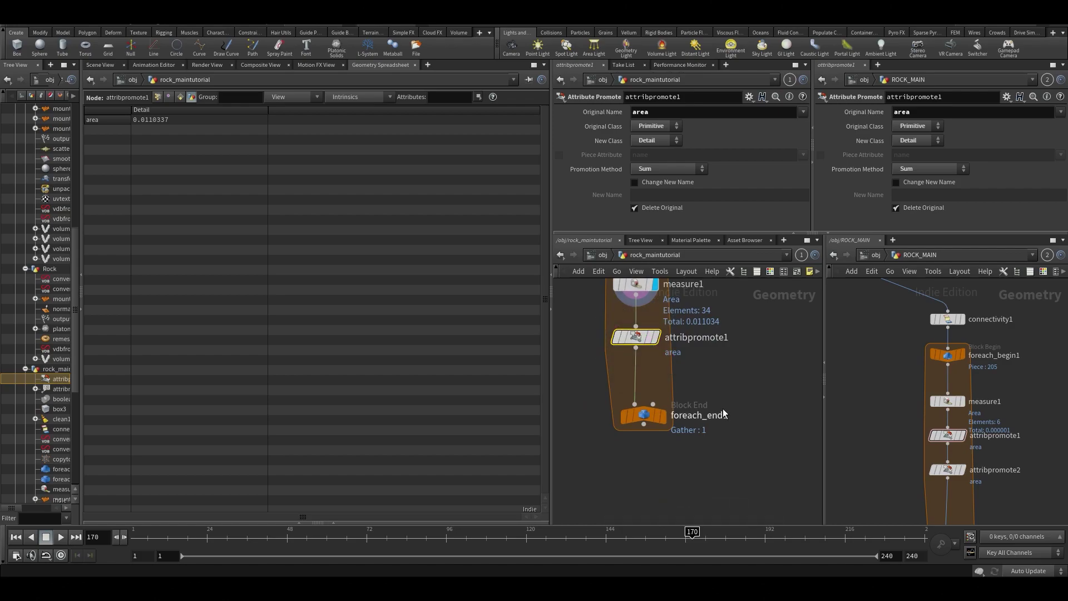
pyautogui.scroll(-1, 873, 457)
pyautogui.moveTo(872, 456); pyautogui.dragTo(834, 390, button='middle')
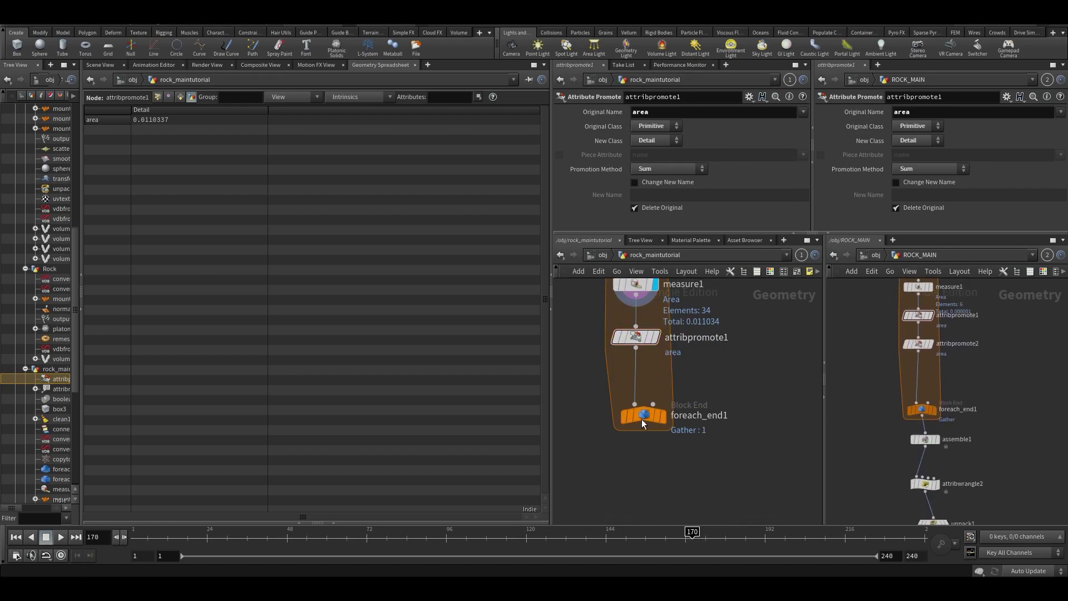
pyautogui.click(663, 416)
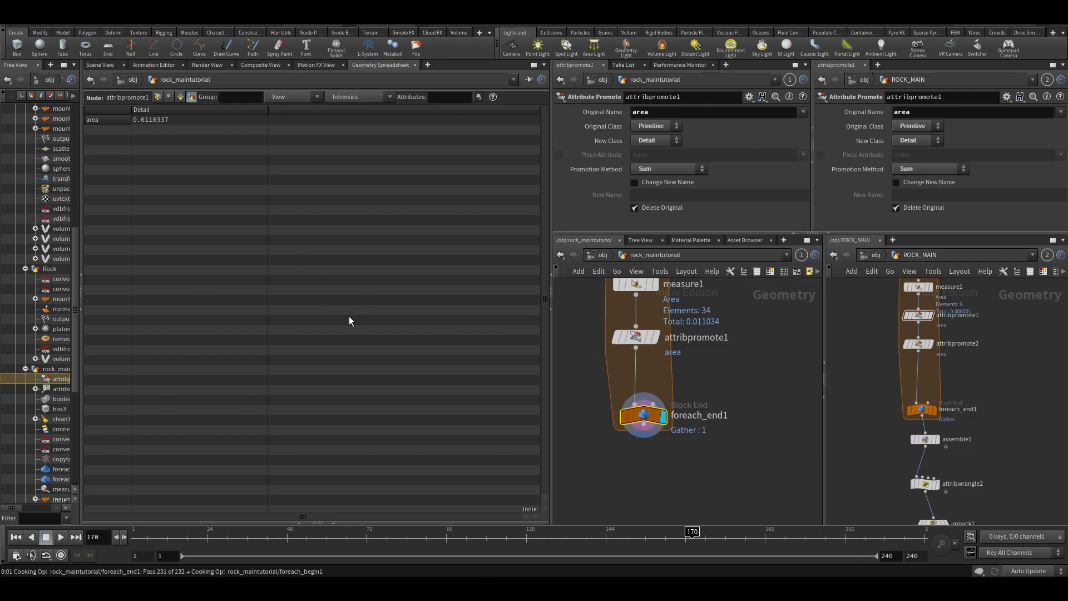
# Step: Review the full rock in 3D and spreadsheet, then set cooking to Manual
pyautogui.click(108, 66)
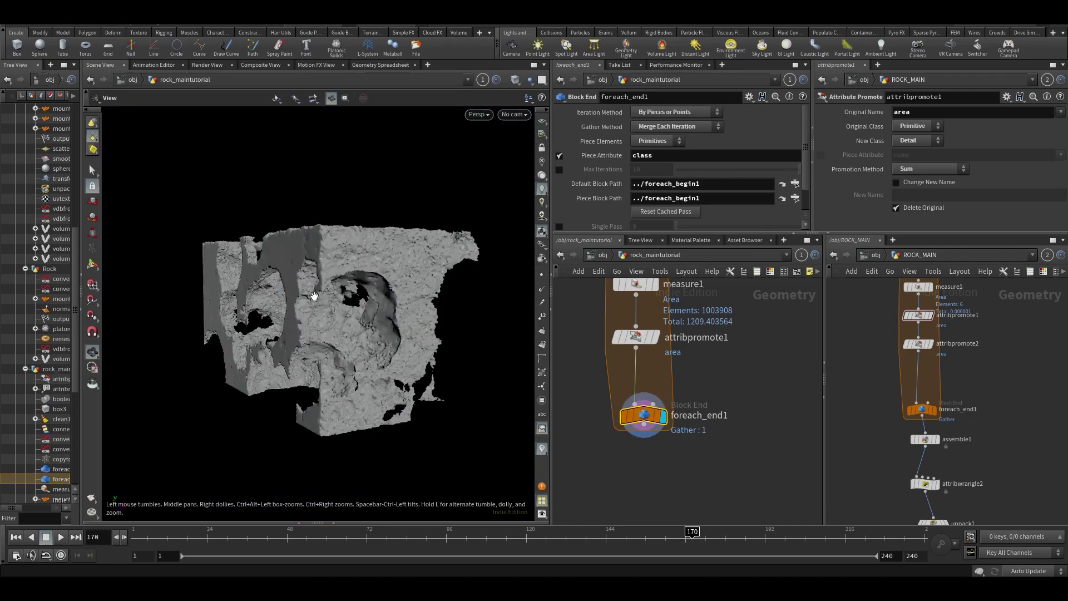
pyautogui.click(374, 65)
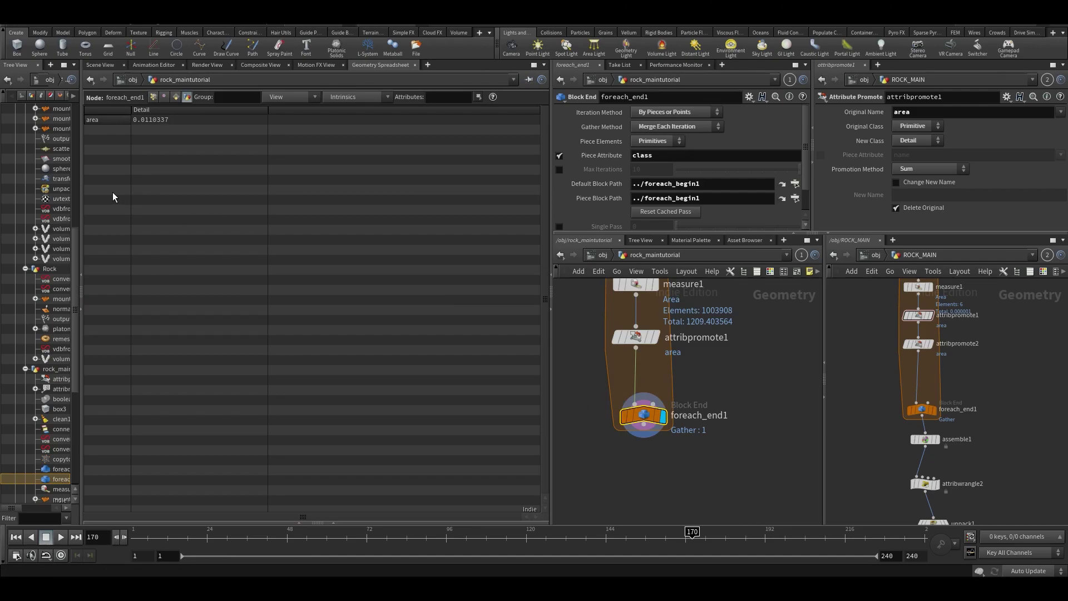
pyautogui.click(97, 66)
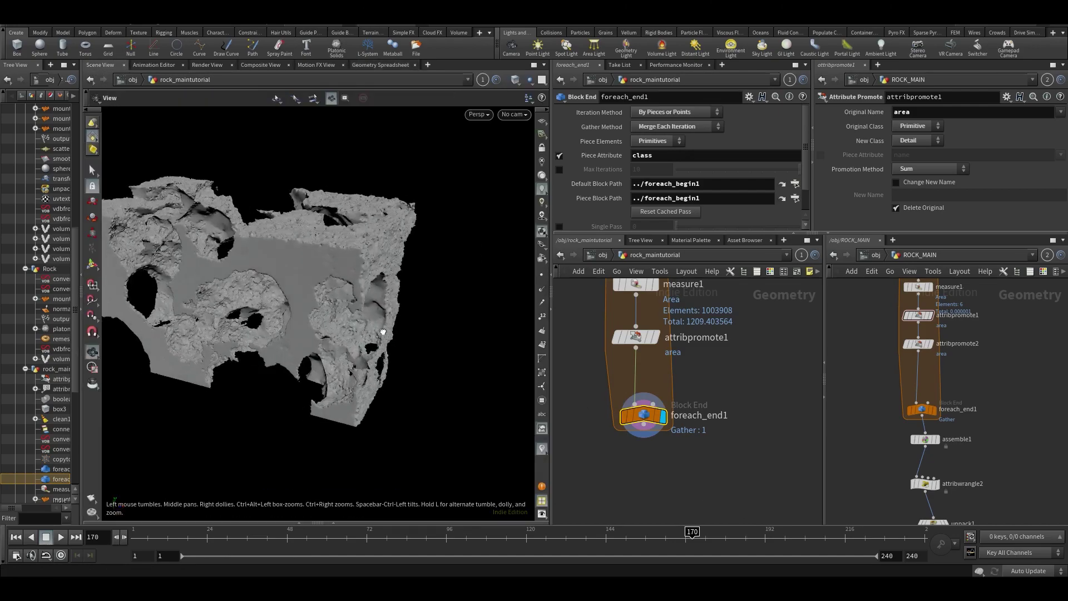
pyautogui.click(1028, 571)
pyautogui.click(1016, 549)
# Step: Paste a copy of attribpromote1 before foreach_end1, promoting area from Detail to Primitive
pyautogui.hotkey('ctrl', 'v')
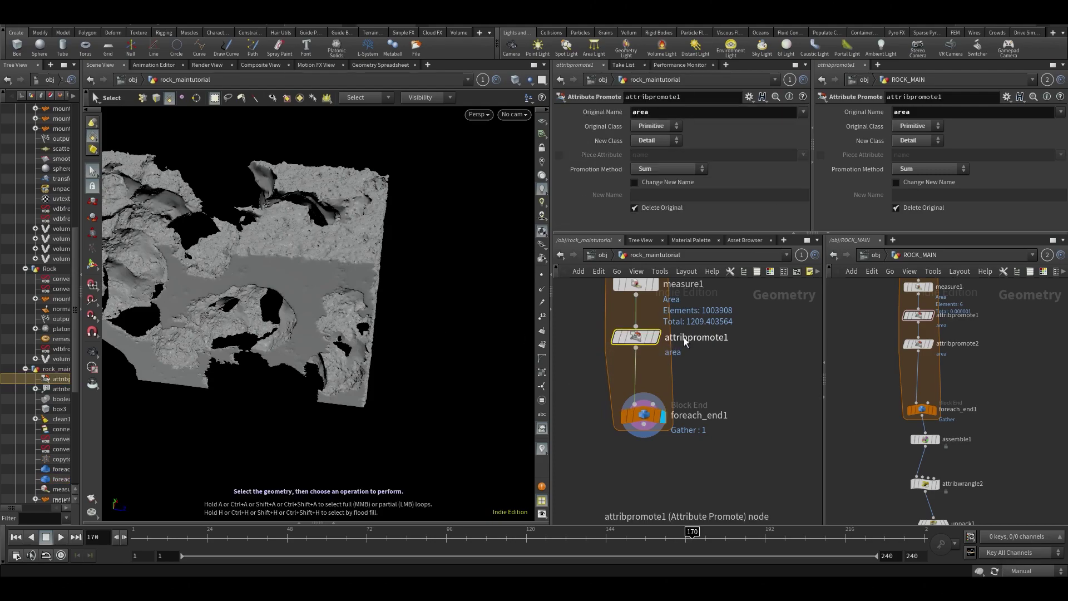
pyautogui.click(626, 366)
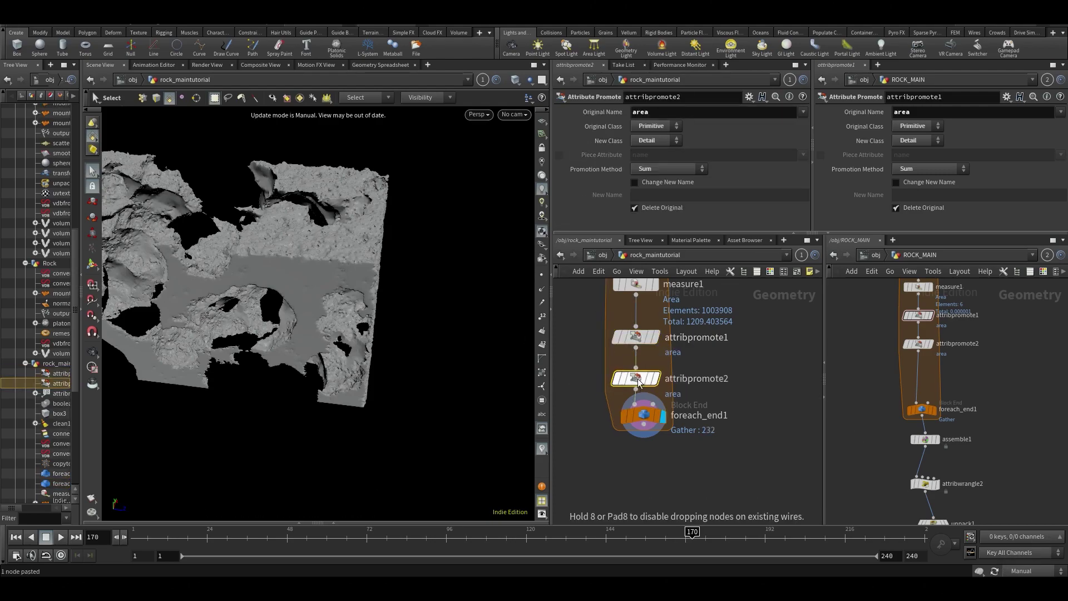
pyautogui.click(652, 127)
pyautogui.click(652, 138)
pyautogui.click(654, 140)
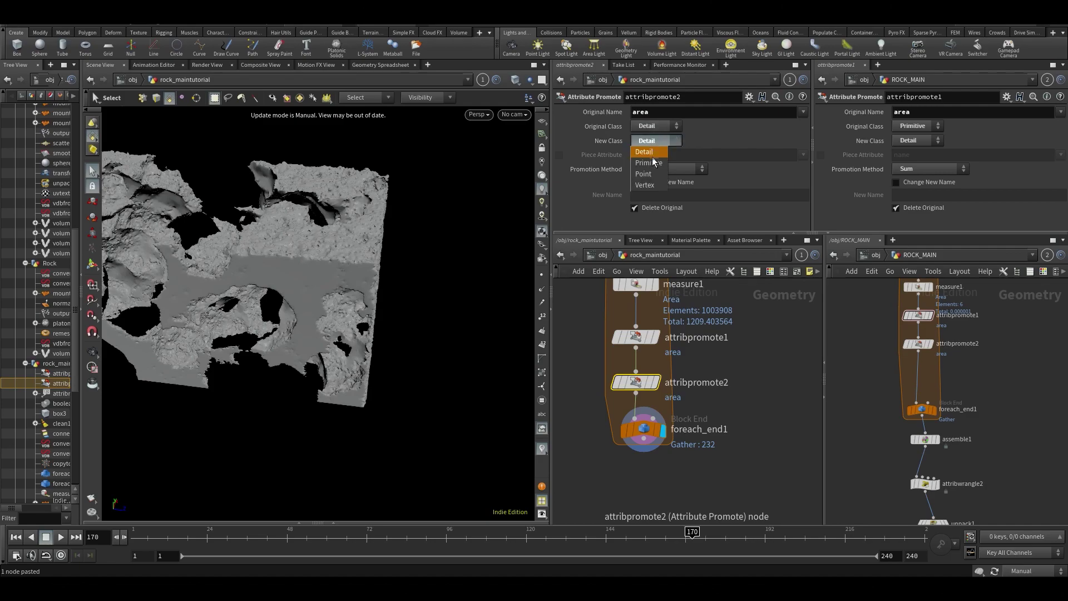
# Step: Restore Auto Update cooking and inspect attribpromote2's result in the viewport and spreadsheet
pyautogui.click(1029, 571)
pyautogui.click(1023, 539)
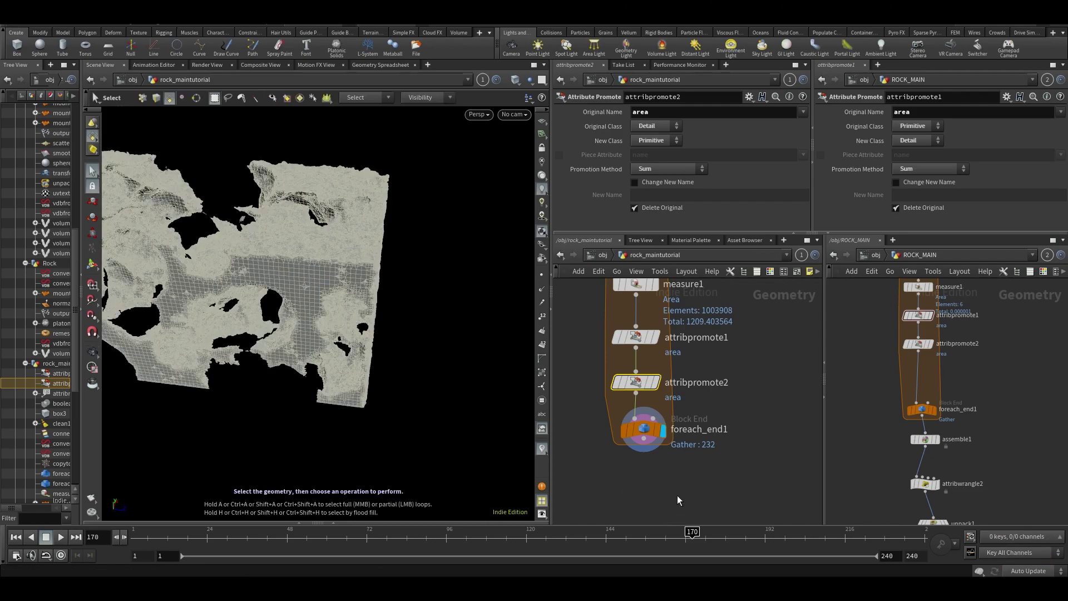
pyautogui.press('Escape')
pyautogui.moveTo(342, 239); pyautogui.dragTo(272, 212)
pyautogui.press('s')
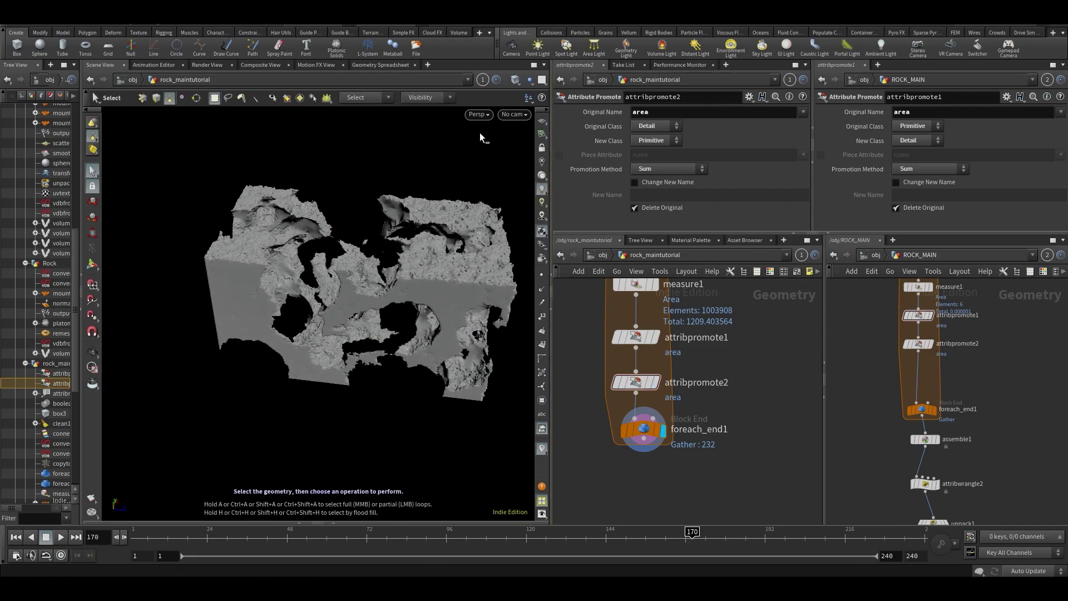
pyautogui.click(389, 66)
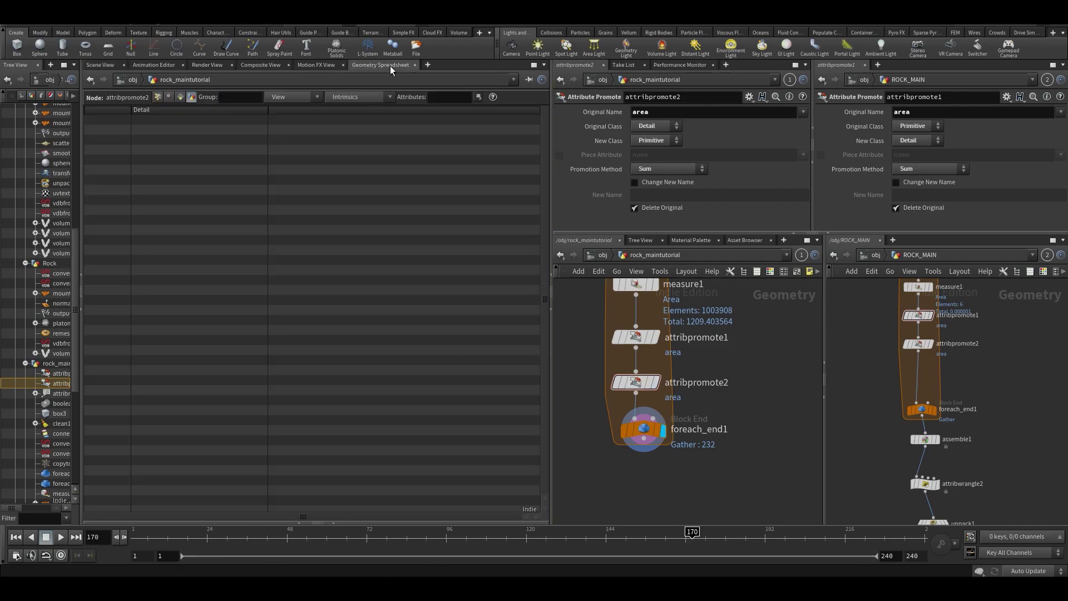
# Step: Review foreach_end1's per-piece primitive area and class values, e.g. 1209.47 for class 231
pyautogui.click(180, 97)
pyautogui.moveTo(546, 107); pyautogui.dragTo(529, 507)
pyautogui.click(643, 429)
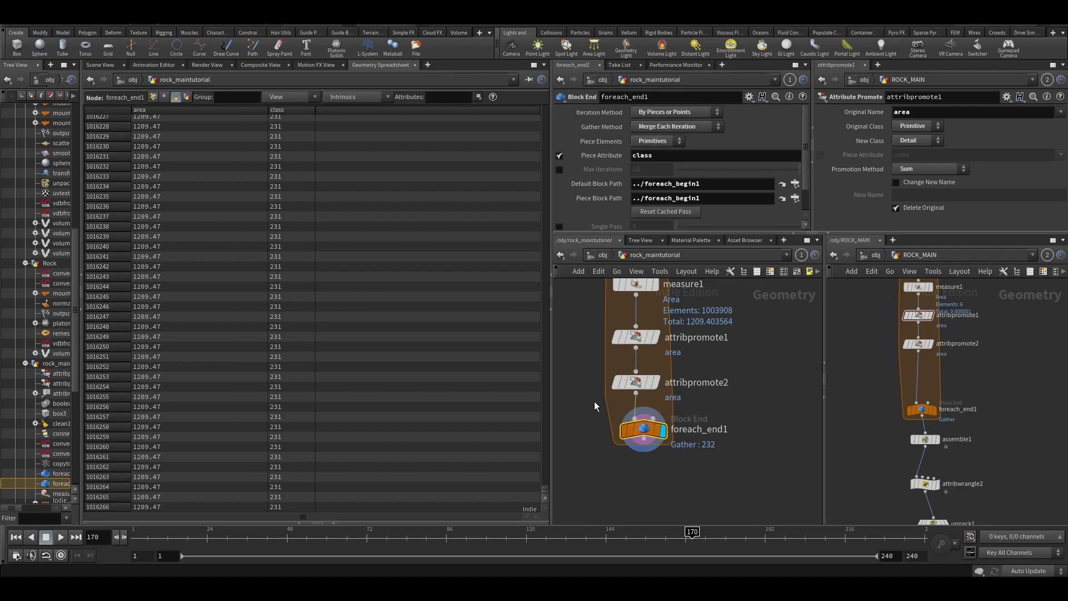
pyautogui.moveTo(546, 489); pyautogui.dragTo(493, 121)
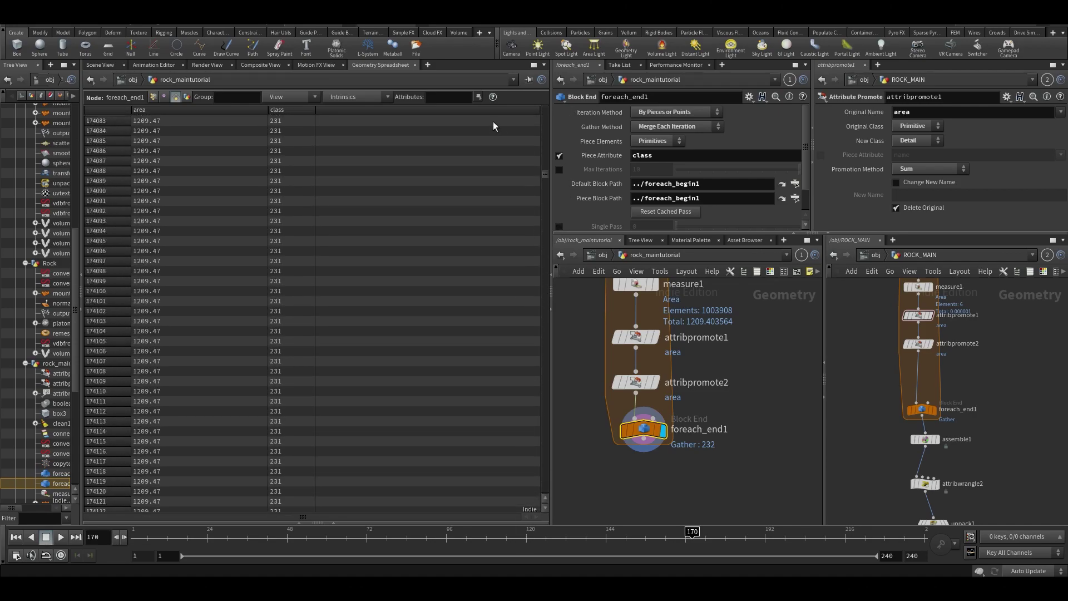
pyautogui.click(99, 65)
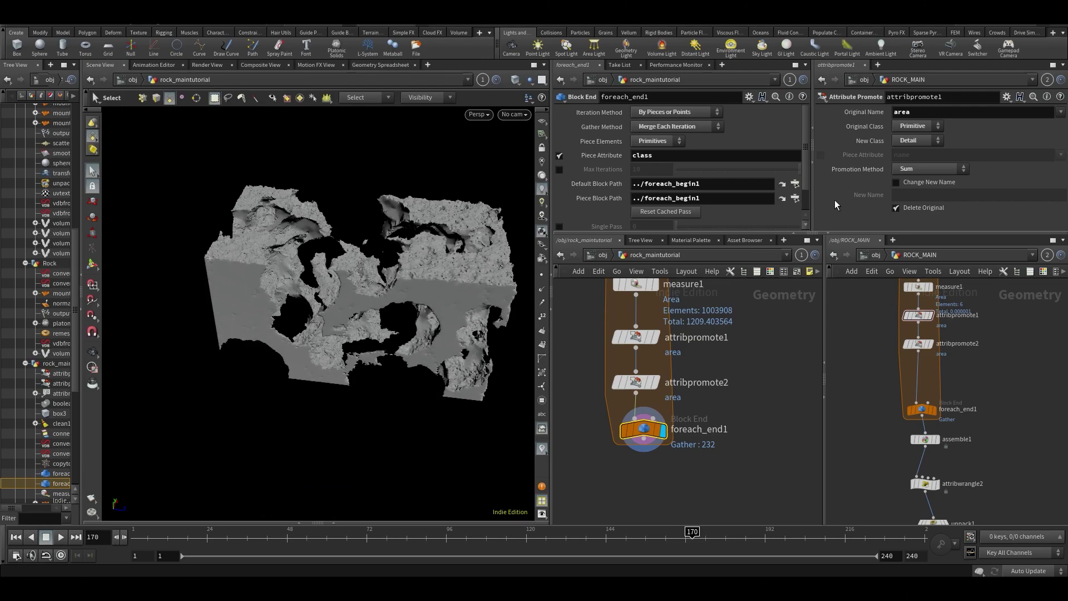
pyautogui.click(391, 65)
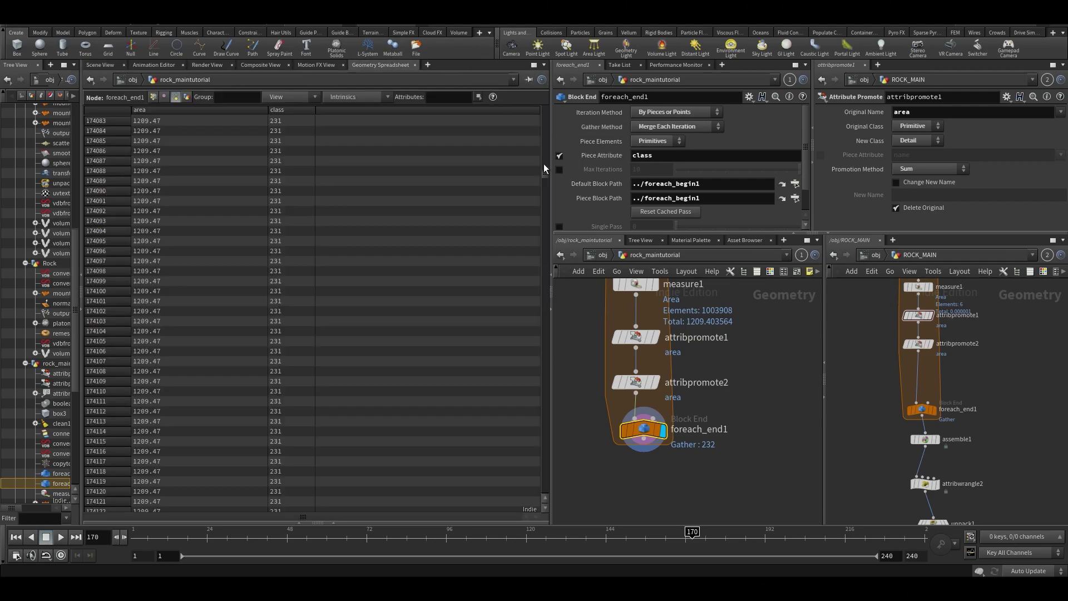
pyautogui.moveTo(546, 175); pyautogui.dragTo(564, 118)
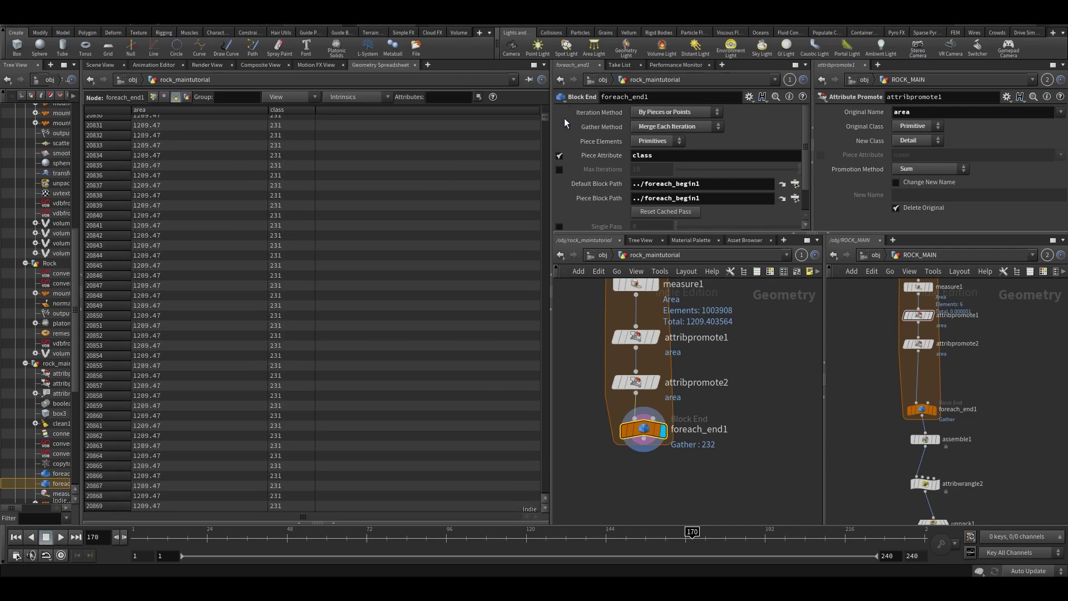
# Step: Save the scene as howdini101_rocks.hiplc and select ROCK_MAIN's assemble1 for reference
pyautogui.moveTo(693, 486); pyautogui.dragTo(695, 430, button='middle')
pyautogui.hotkey('ctrl', 's')
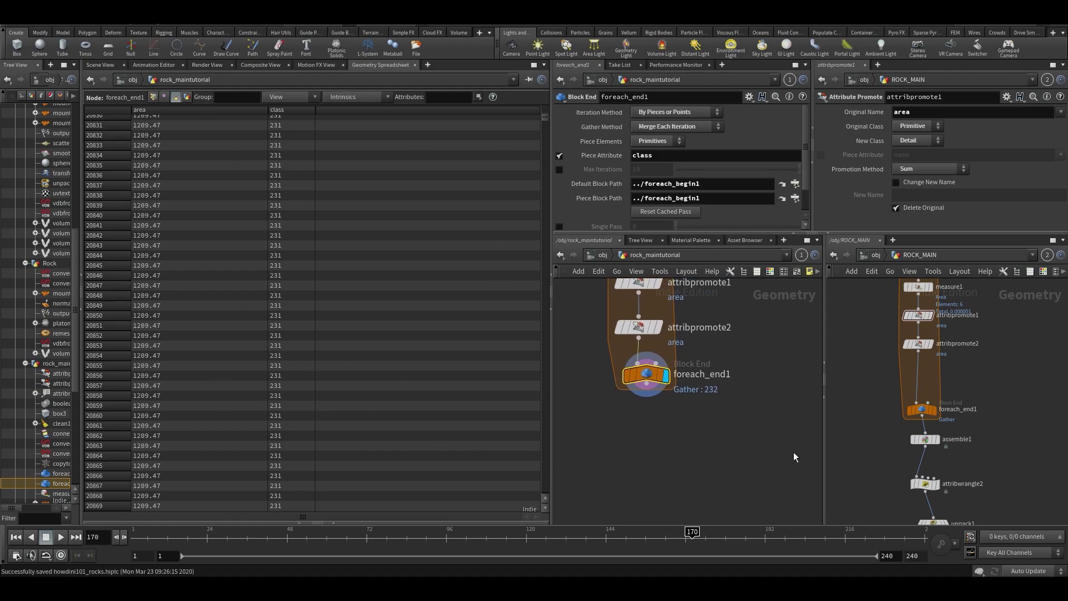
pyautogui.moveTo(886, 435); pyautogui.dragTo(941, 454)
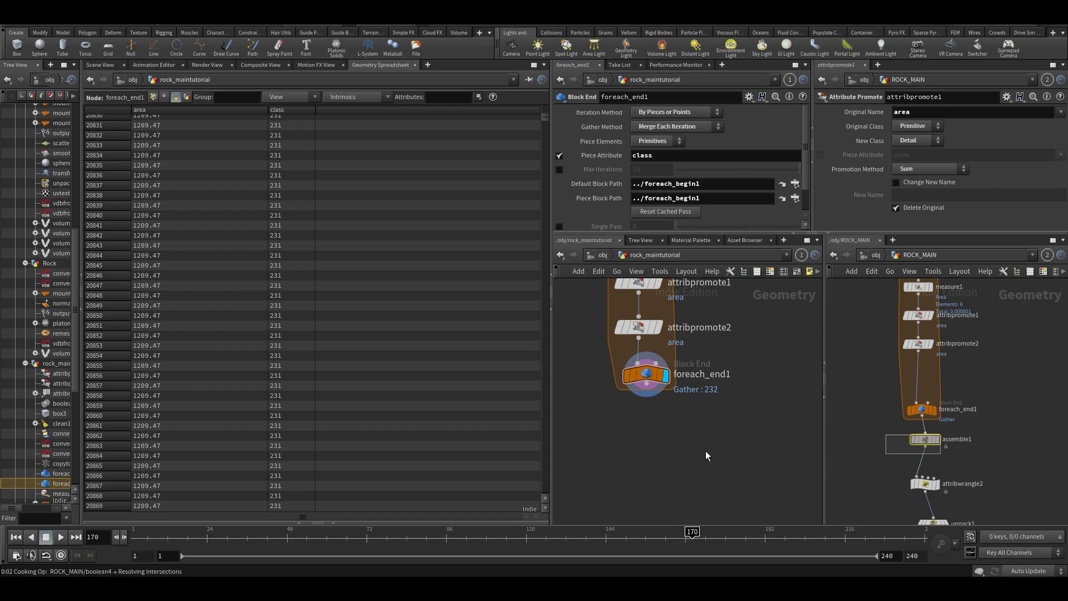
# Step: Add an Assemble node below foreach_end1 using the 'as' search
pyautogui.moveTo(632, 470); pyautogui.dragTo(647, 397, button='middle')
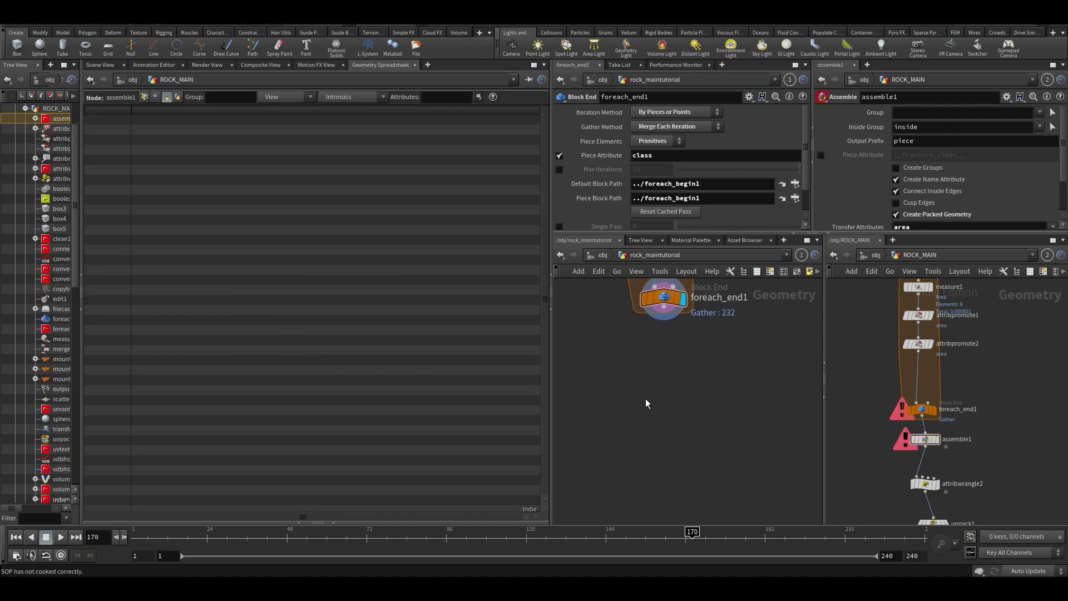
pyautogui.press('Tab')
pyautogui.write('as')
pyautogui.click(770, 60)
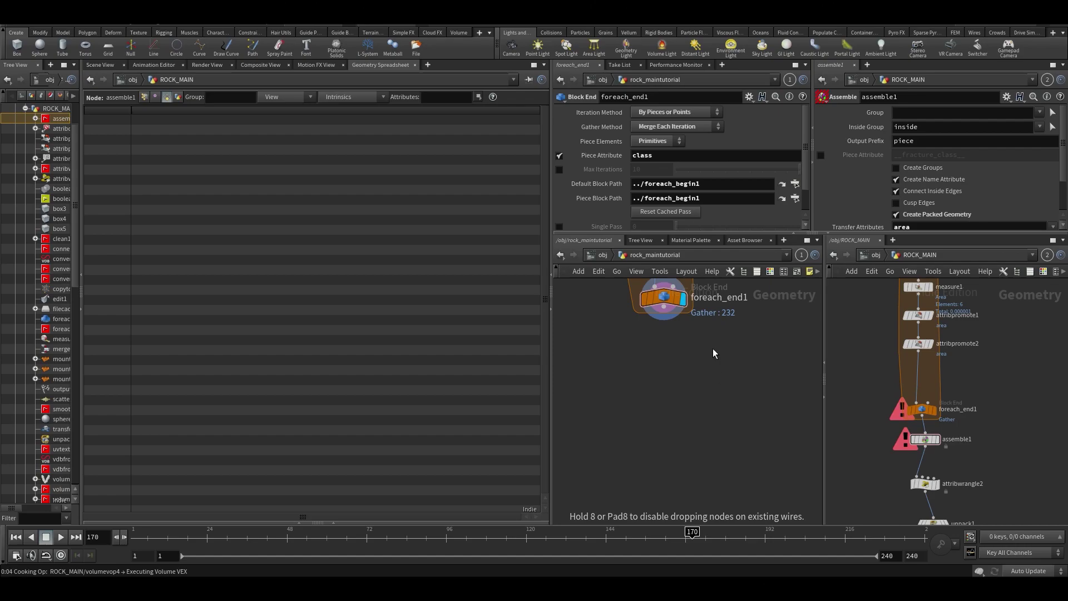
pyautogui.click(956, 333)
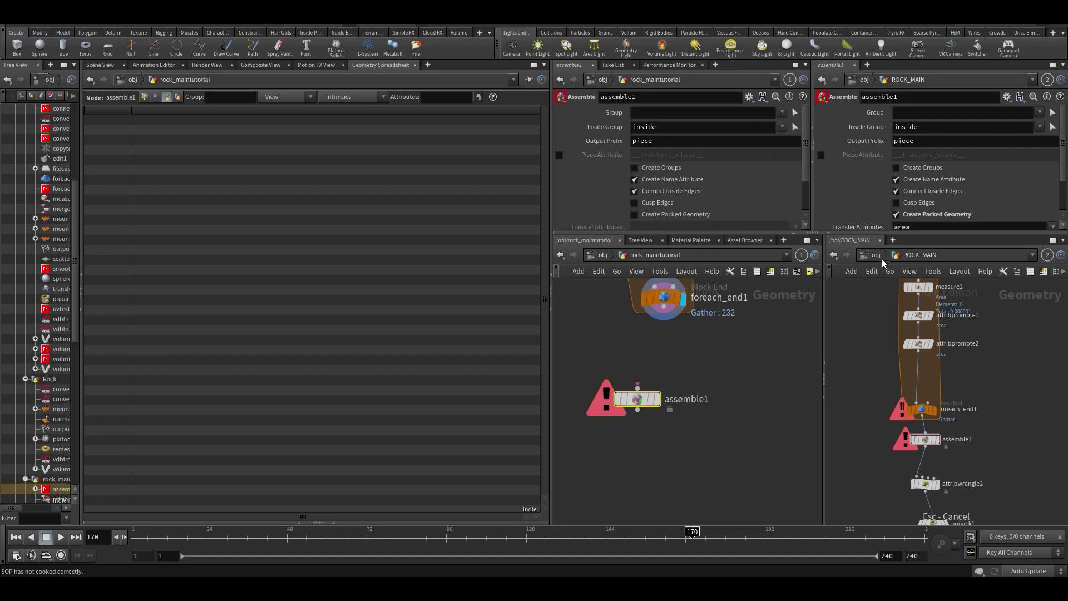
# Step: With cooking on Manual, wire foreach_end1 into assemble1 and display its output
pyautogui.click(1028, 571)
pyautogui.click(1018, 557)
pyautogui.moveTo(640, 361); pyautogui.dragTo(630, 388, button='middle')
pyautogui.moveTo(654, 346); pyautogui.dragTo(647, 426)
pyautogui.click(660, 423)
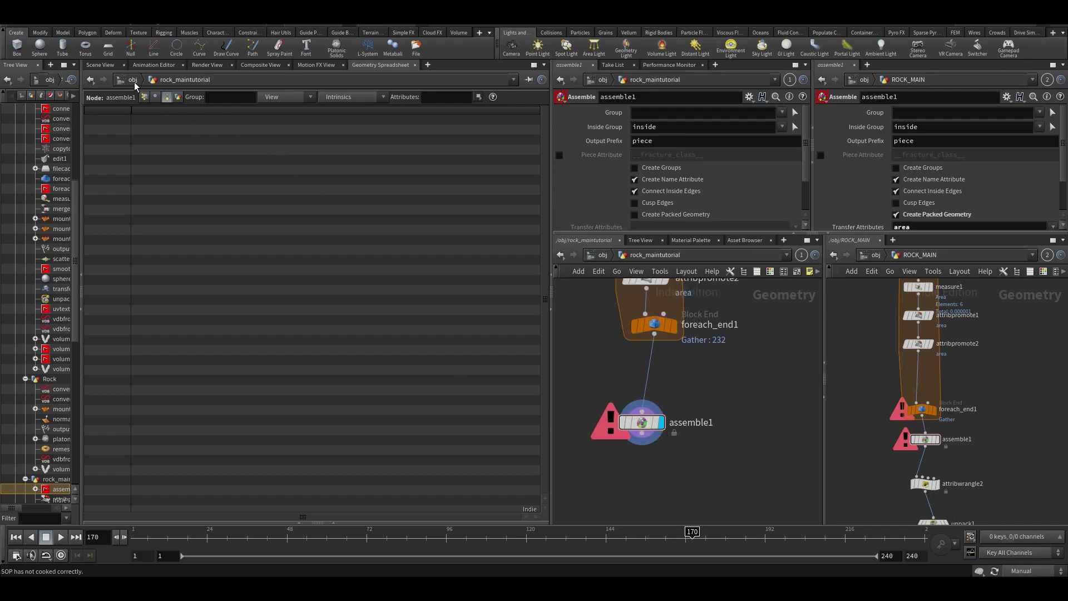
pyautogui.click(96, 65)
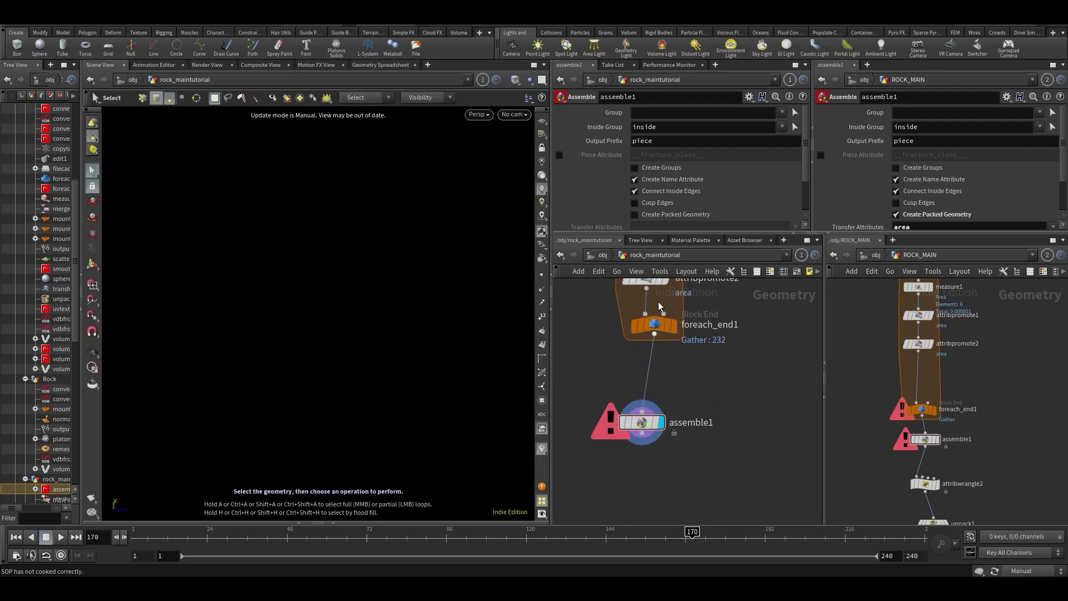
# Step: Enable Create Packed Geometry on assemble1 and switch cooking back to Auto Update
pyautogui.click(649, 218)
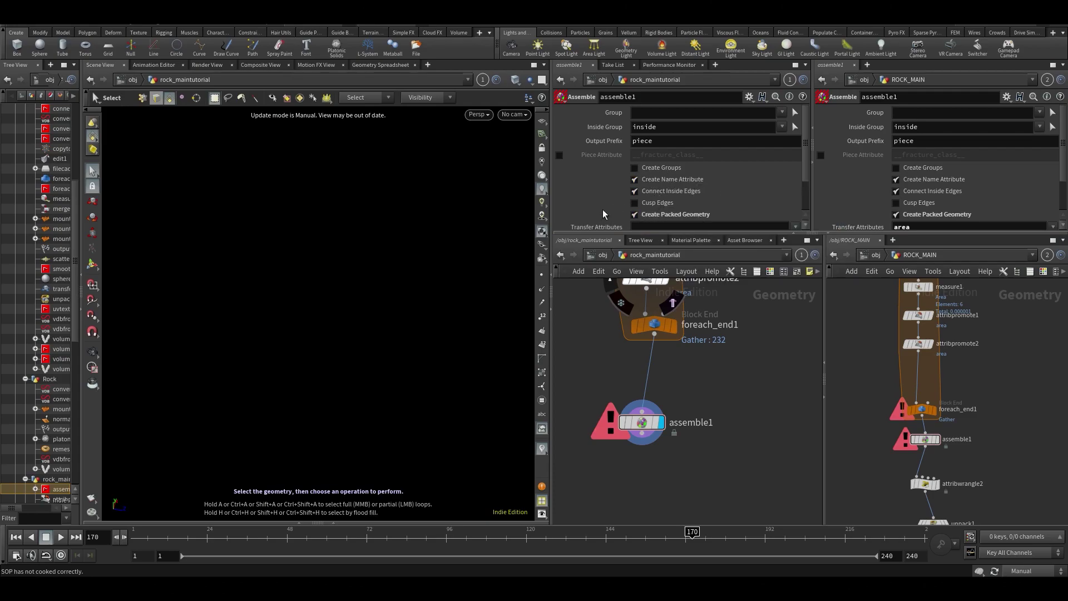
pyautogui.click(1023, 567)
pyautogui.click(1024, 541)
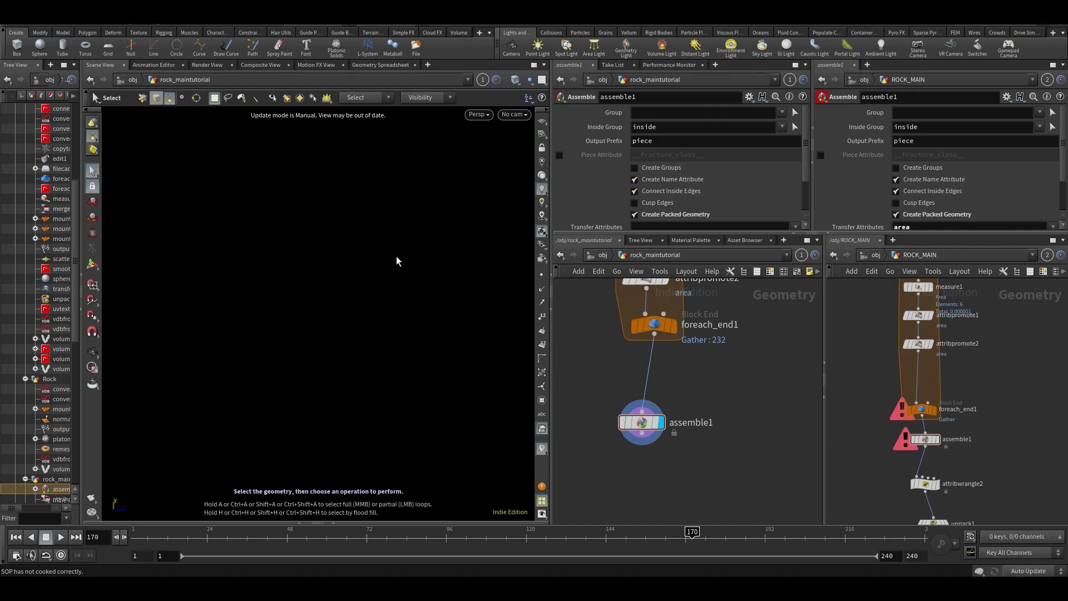
pyautogui.scroll(3, 390, 289)
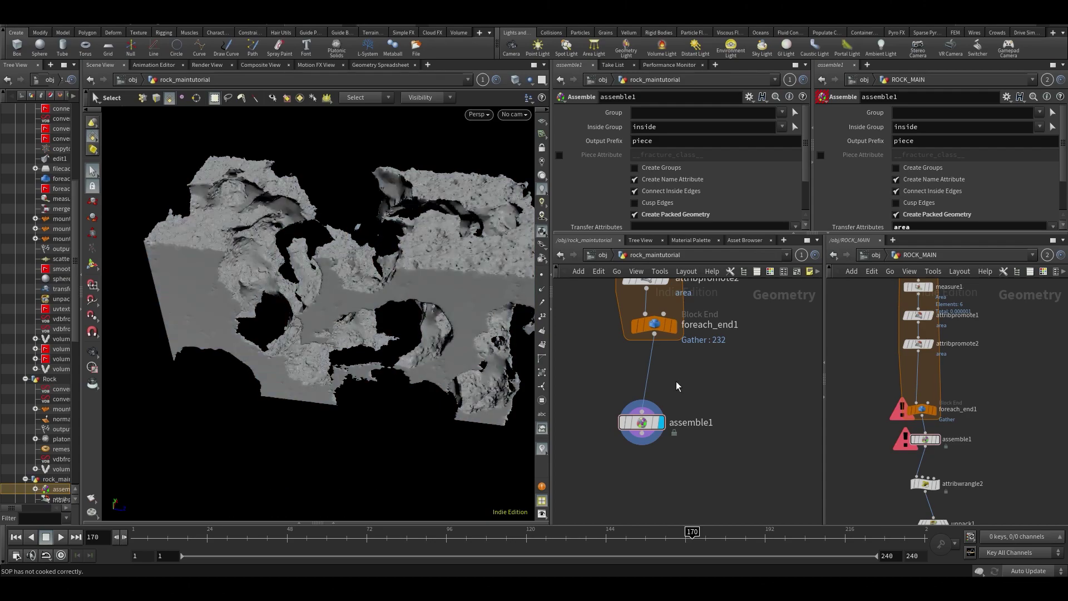
# Step: List assemble1's point attributes in the Geometry Spreadsheet
pyautogui.scroll(-2, 930, 184)
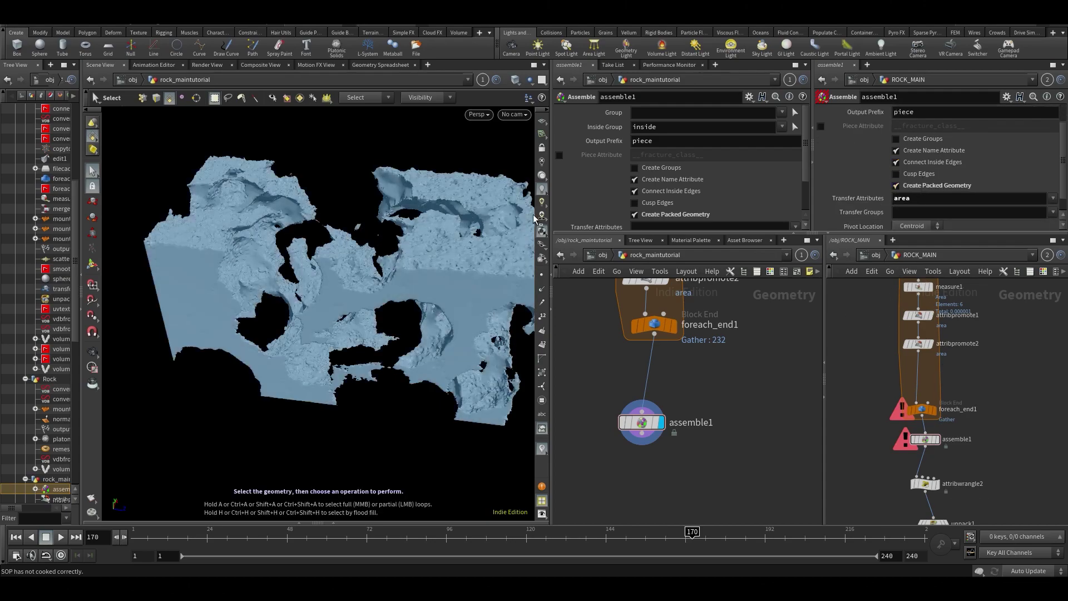
pyautogui.scroll(-3, 667, 167)
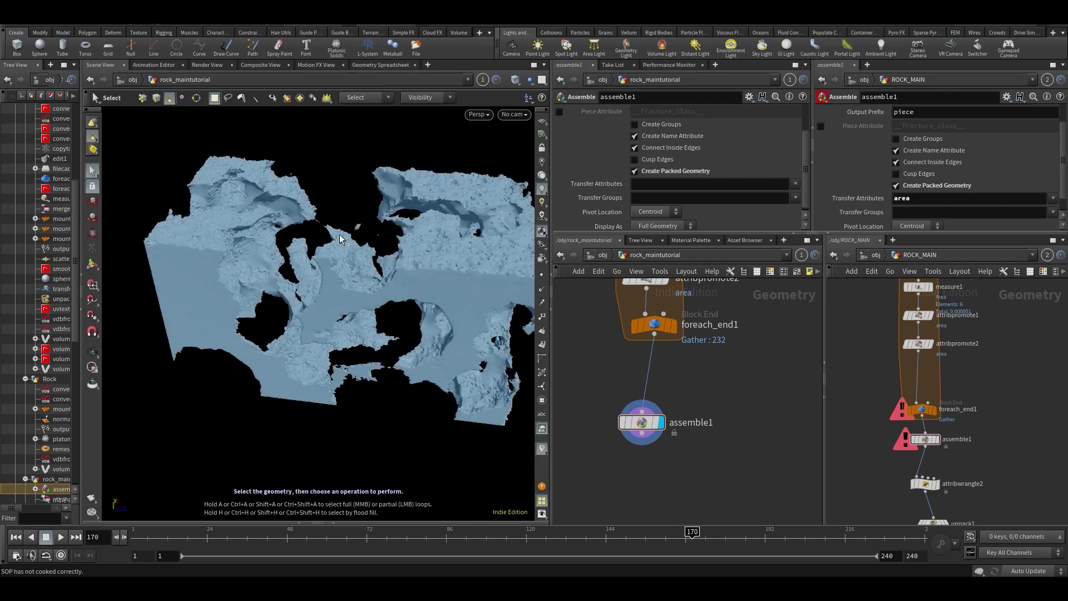
pyautogui.click(380, 65)
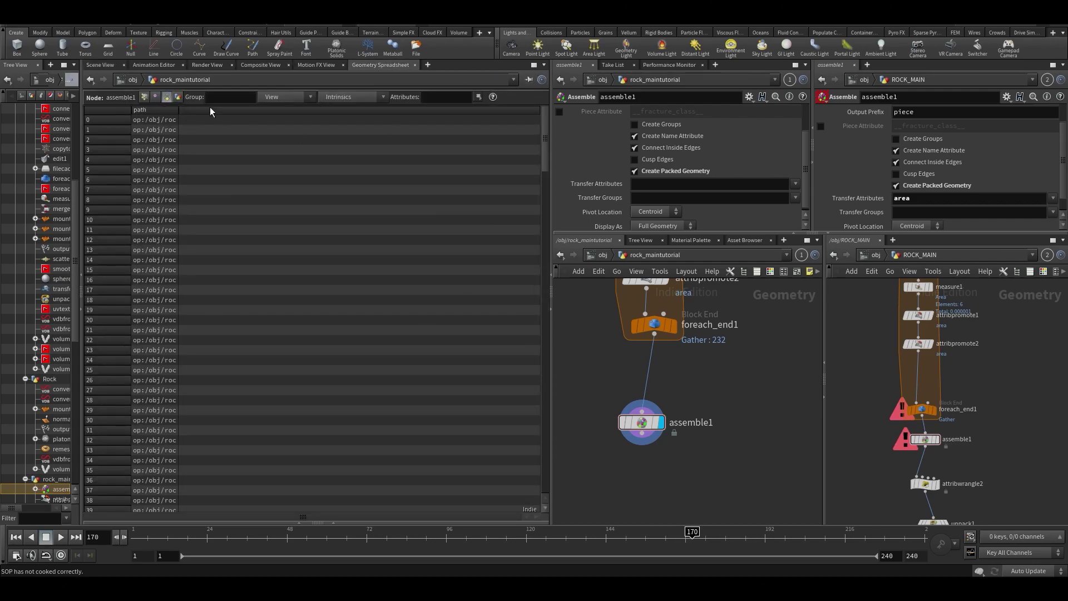
pyautogui.click(143, 98)
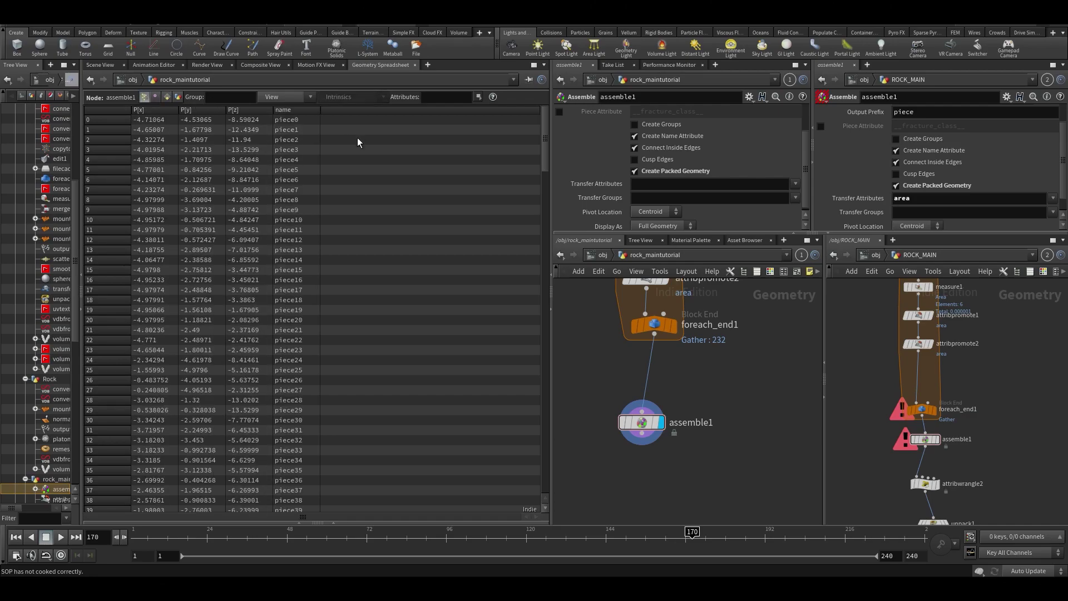
# Step: Set Transfer Attributes to area and check each packed piece's area, 0.0110337 for the first
pyautogui.click(797, 184)
pyautogui.click(641, 422)
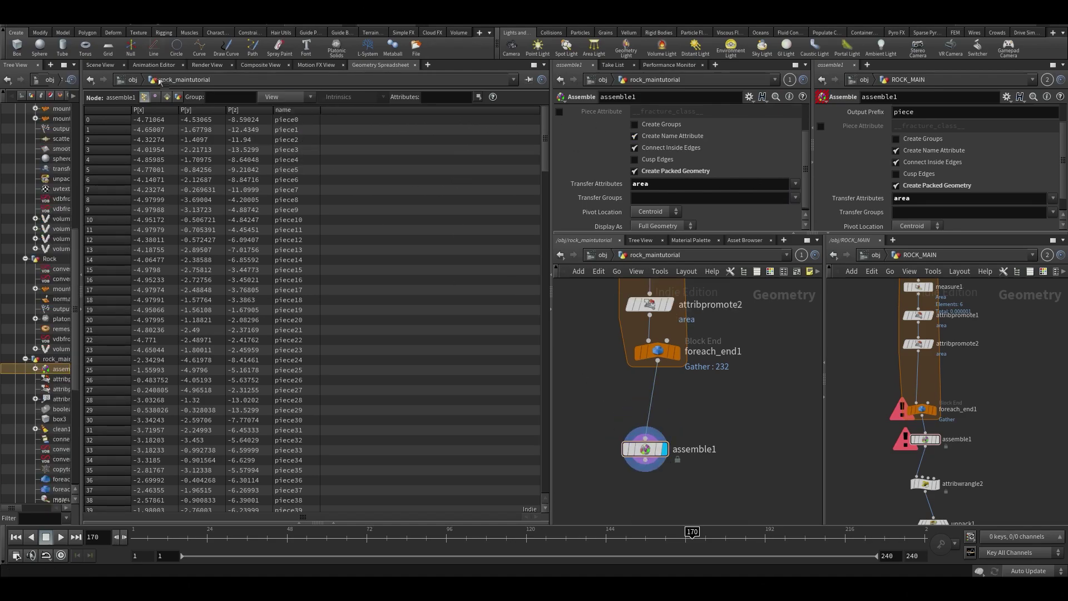
pyautogui.click(166, 98)
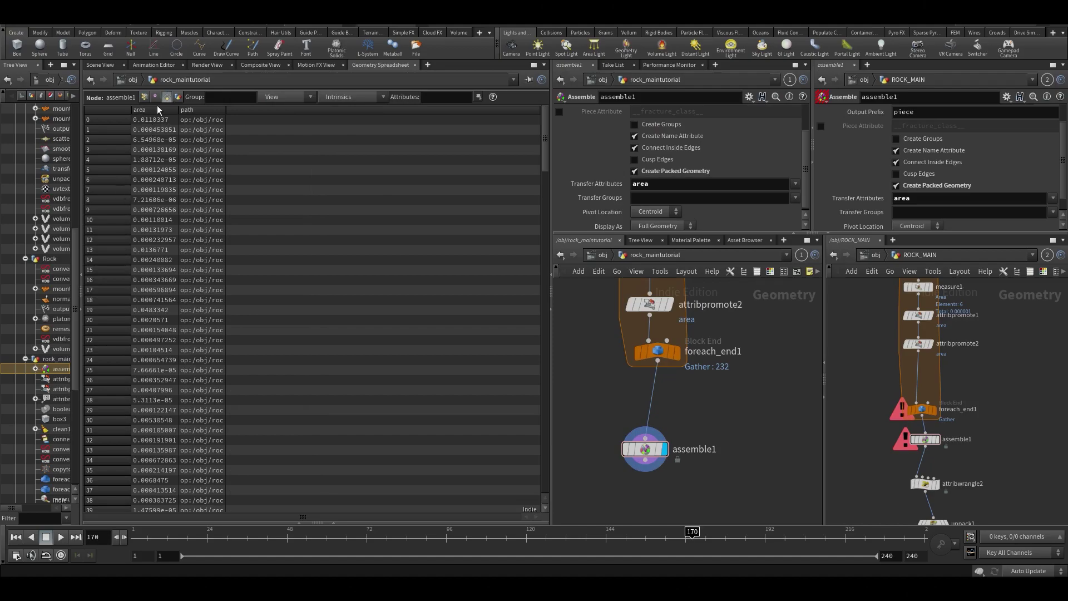
pyautogui.moveTo(177, 110); pyautogui.dragTo(223, 108)
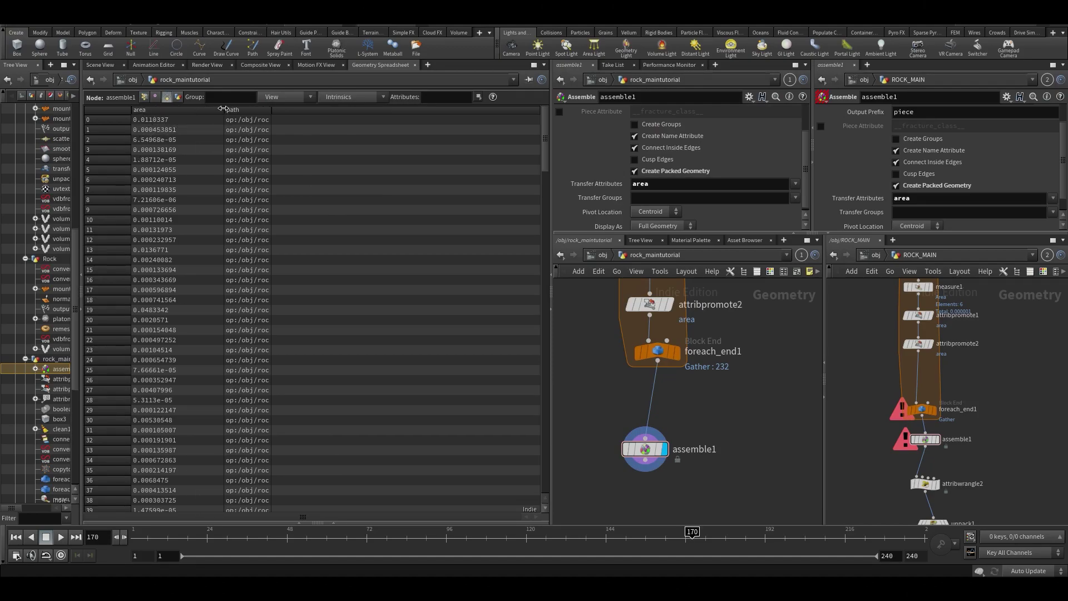
pyautogui.moveTo(632, 517); pyautogui.dragTo(625, 443, button='middle')
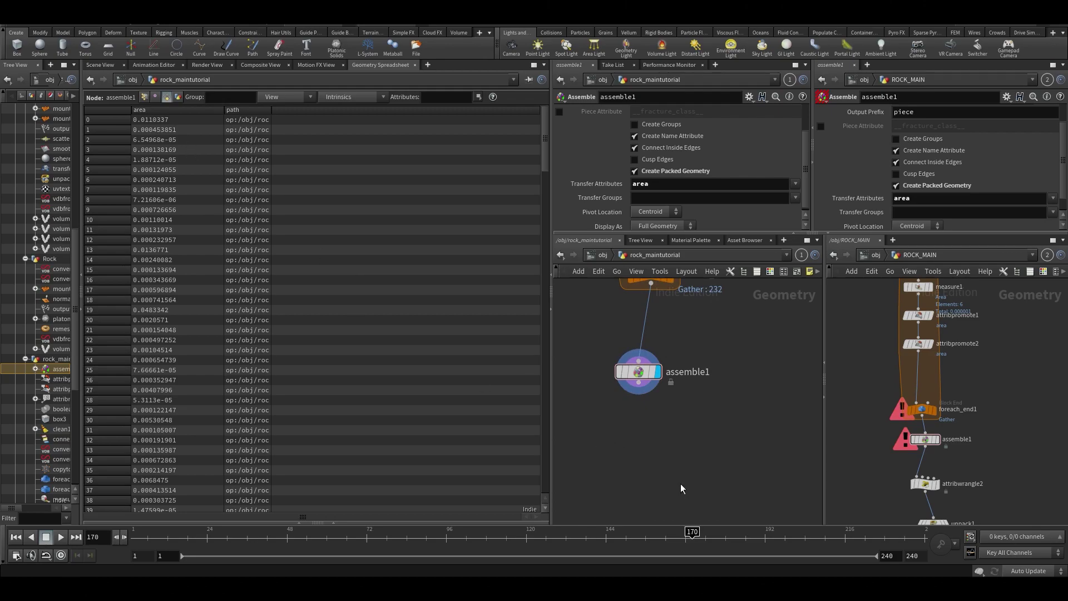
# Step: Add an Attribute Promote below assemble1 promoting the area attribute from Primitive to Point
pyautogui.press('Tab')
pyautogui.write('aprom')
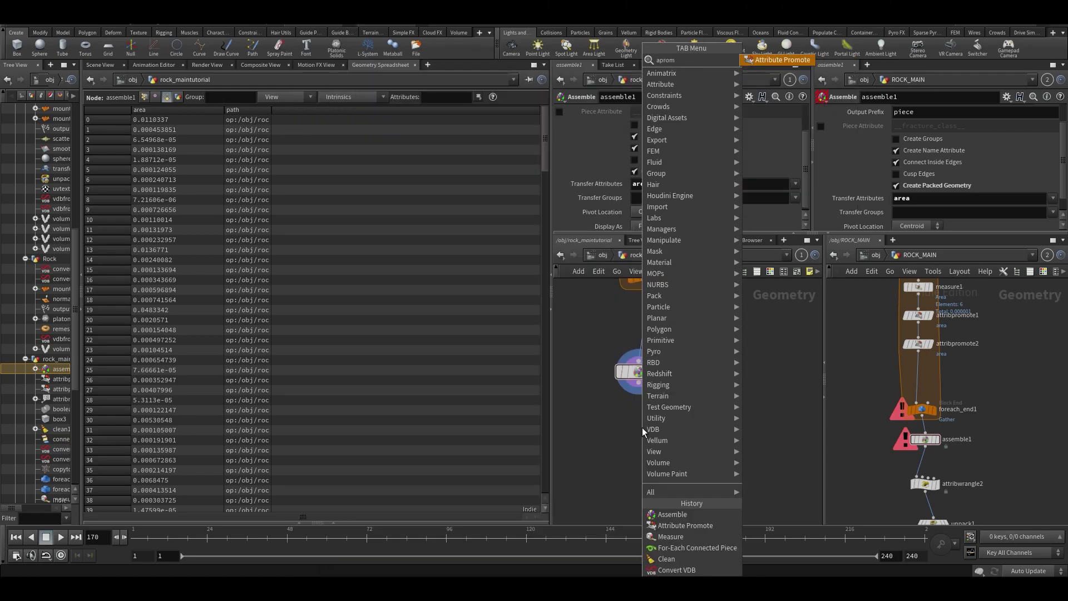
pyautogui.press('Return')
pyautogui.click(642, 427)
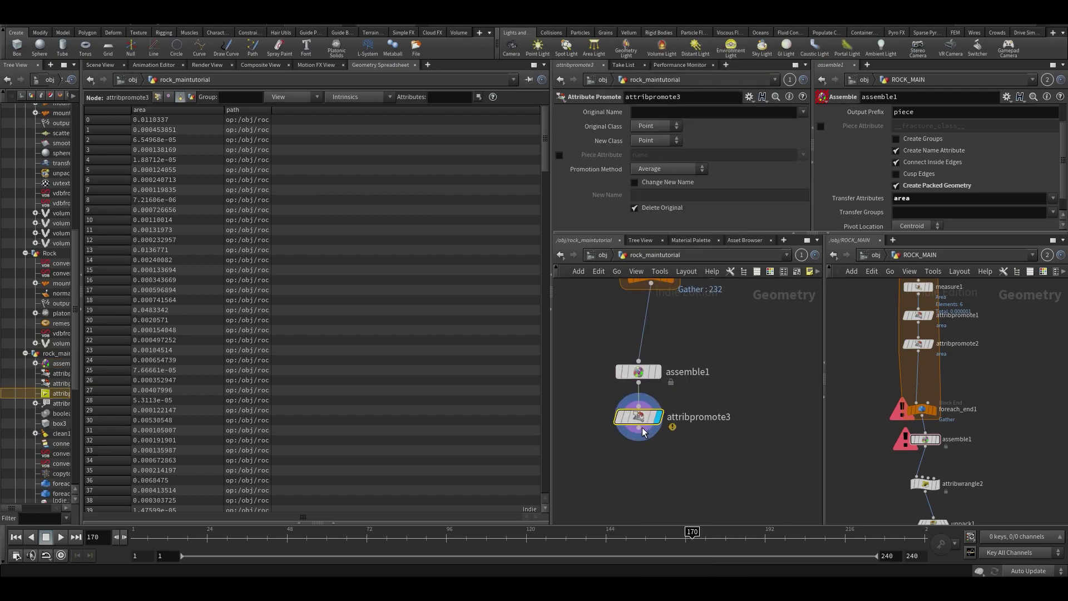
pyautogui.click(645, 126)
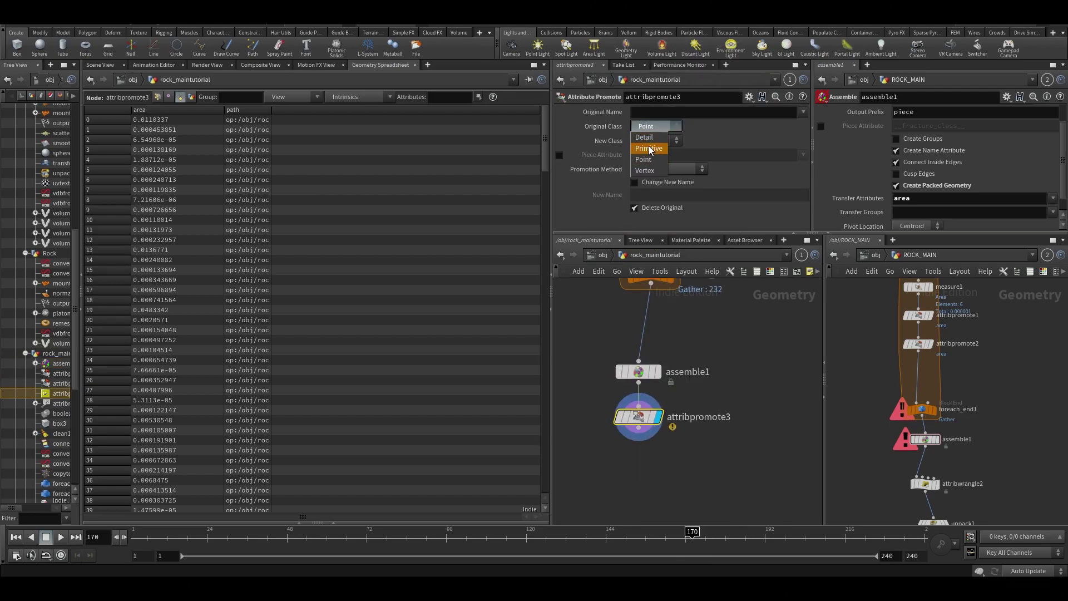
pyautogui.click(804, 112)
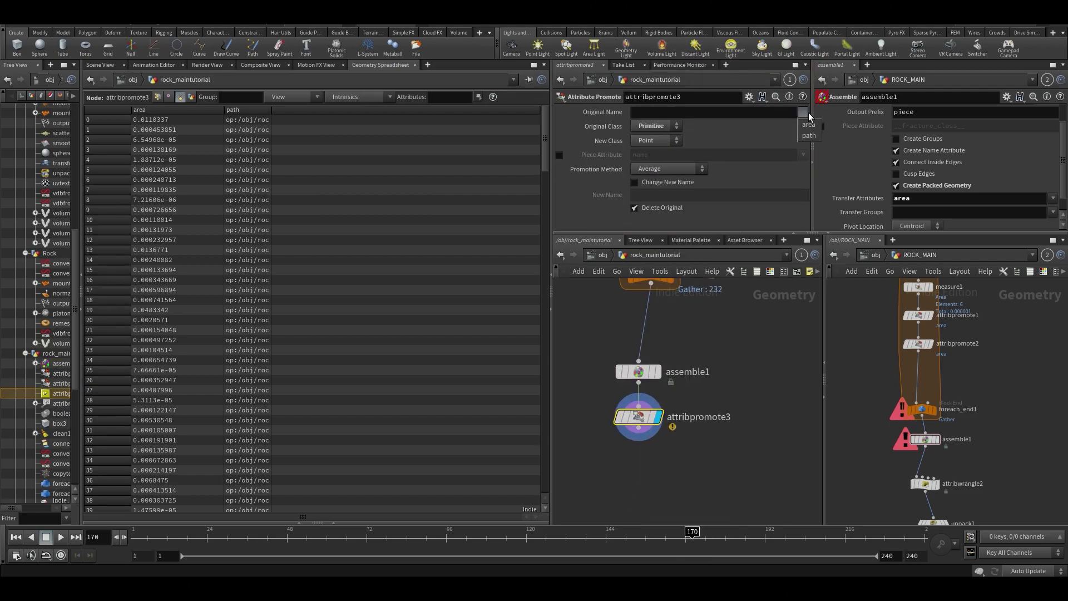
pyautogui.click(808, 123)
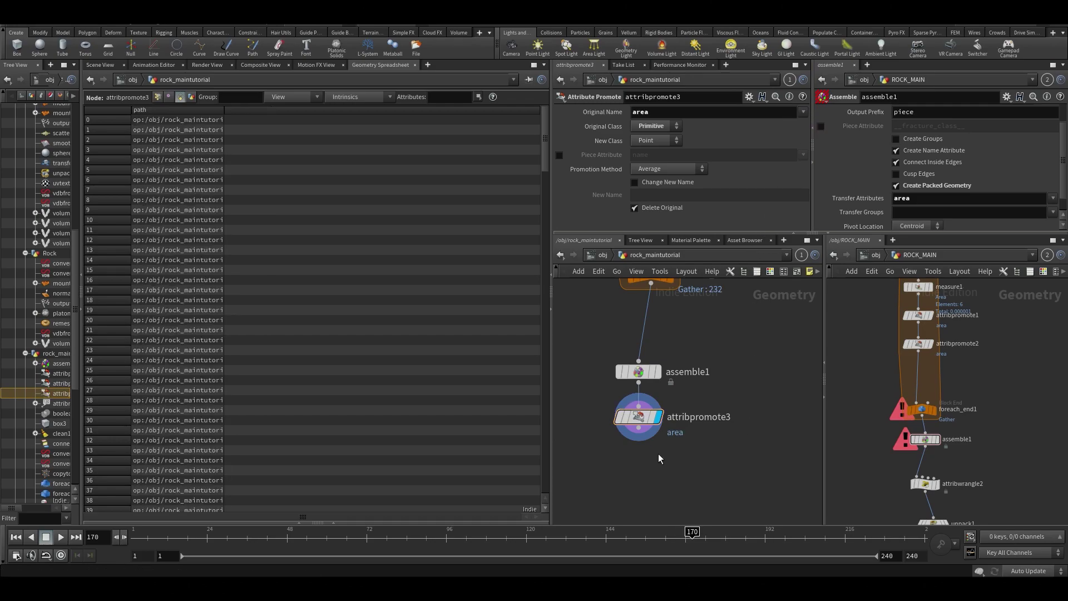
# Step: Select ROCK_MAIN's attribwrangle2 to read its wrangle code for reference
pyautogui.moveTo(657, 452); pyautogui.dragTo(656, 392, button='middle')
pyautogui.press('Tab')
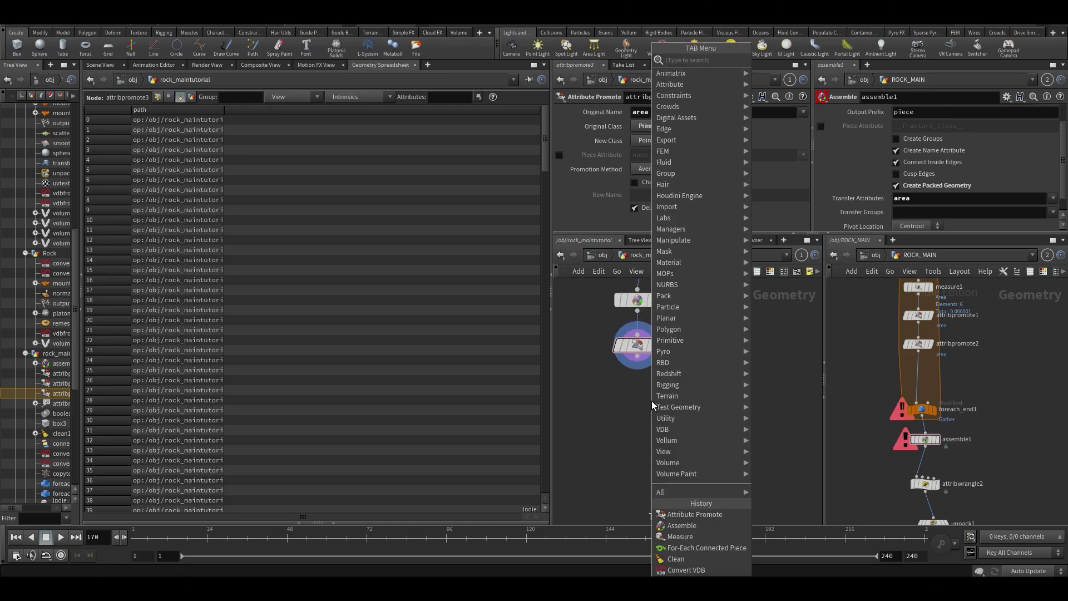
pyautogui.moveTo(873, 467); pyautogui.dragTo(944, 515)
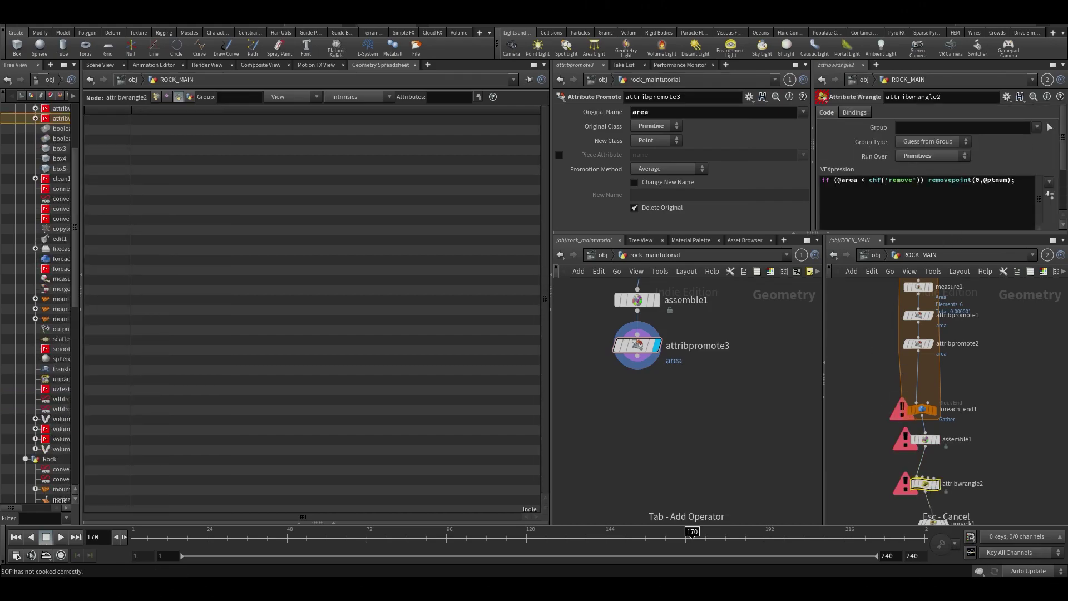
# Step: Under Manual cooking, add a Delete node below attribpromote3, then restore automatic updates
pyautogui.click(1029, 571)
pyautogui.click(1024, 570)
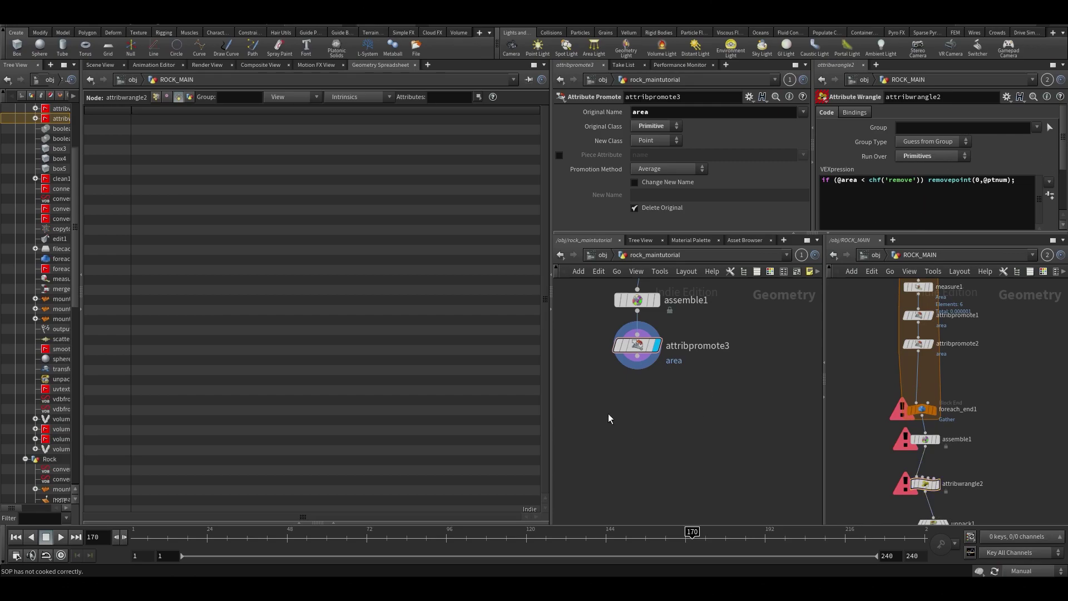
pyautogui.press('Tab')
pyautogui.write('delete')
pyautogui.press('Return')
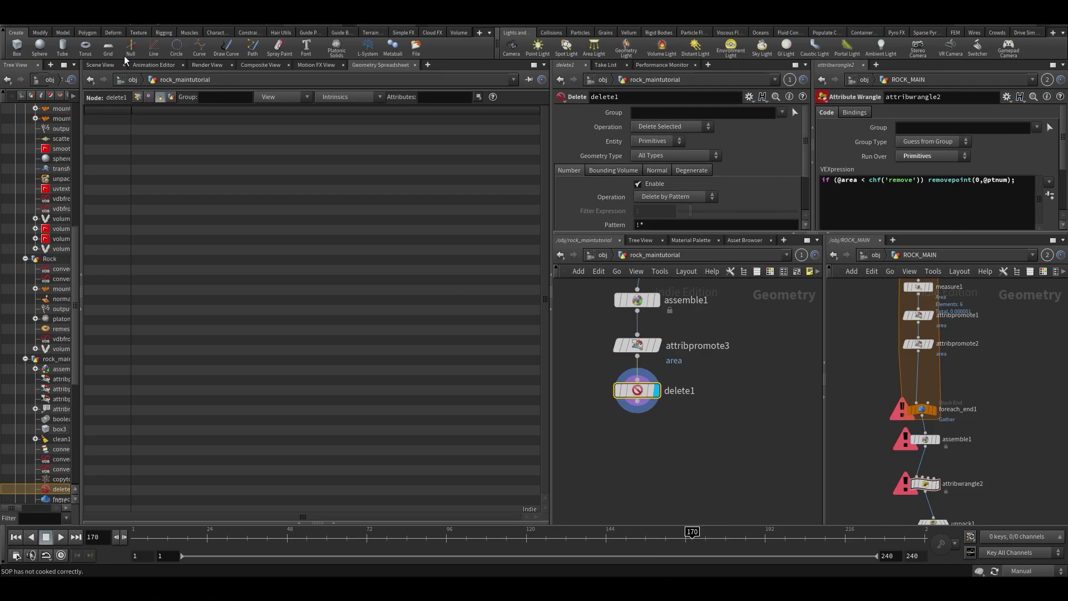
pyautogui.click(104, 65)
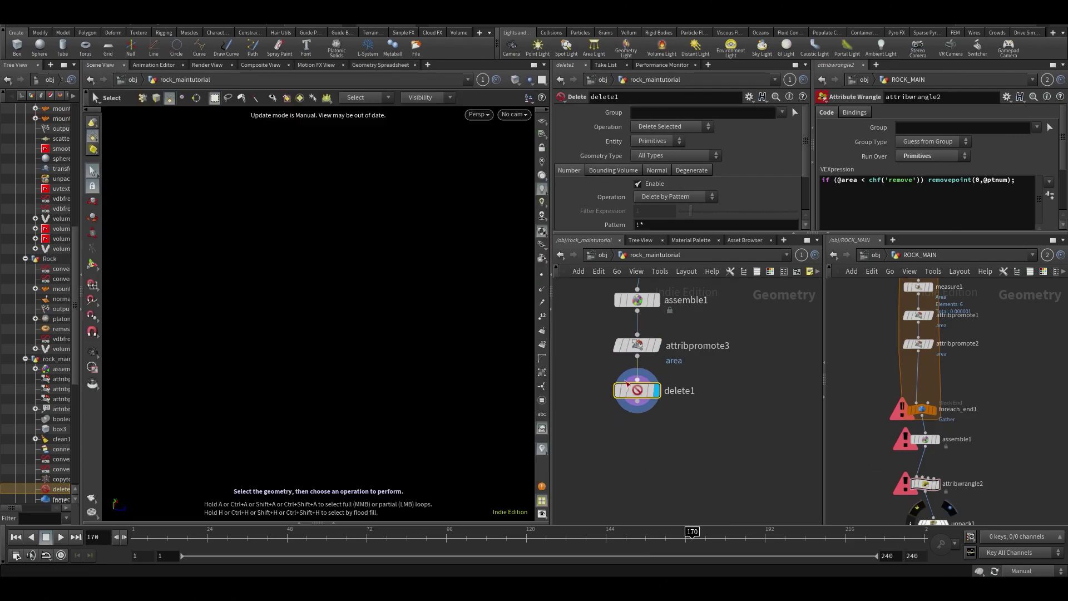
pyautogui.click(1021, 571)
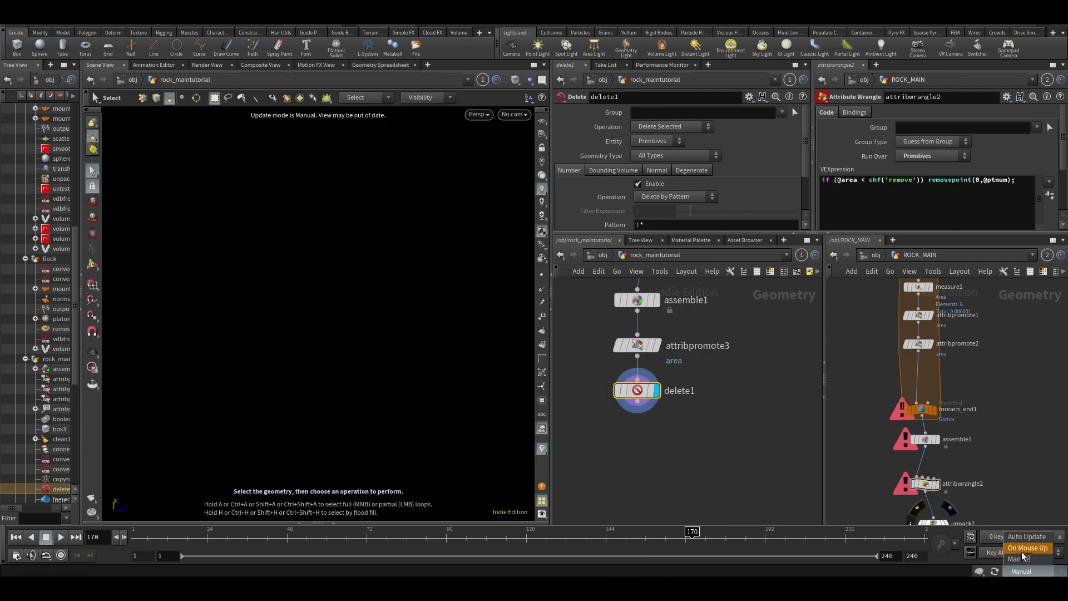
pyautogui.click(1026, 536)
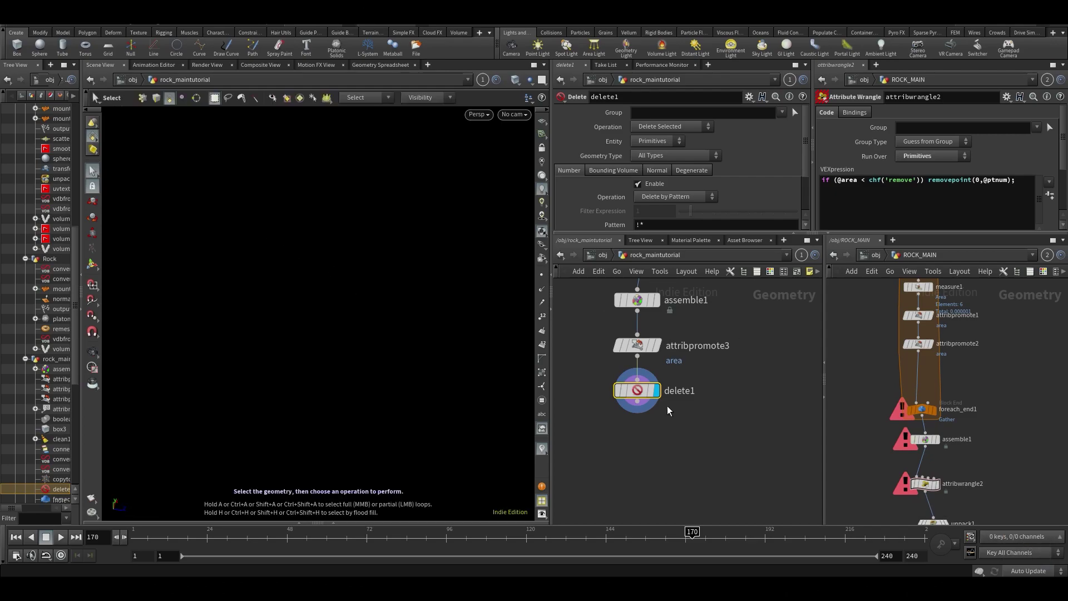
# Step: Set delete1's Operation to Delete by Expression
pyautogui.click(637, 391)
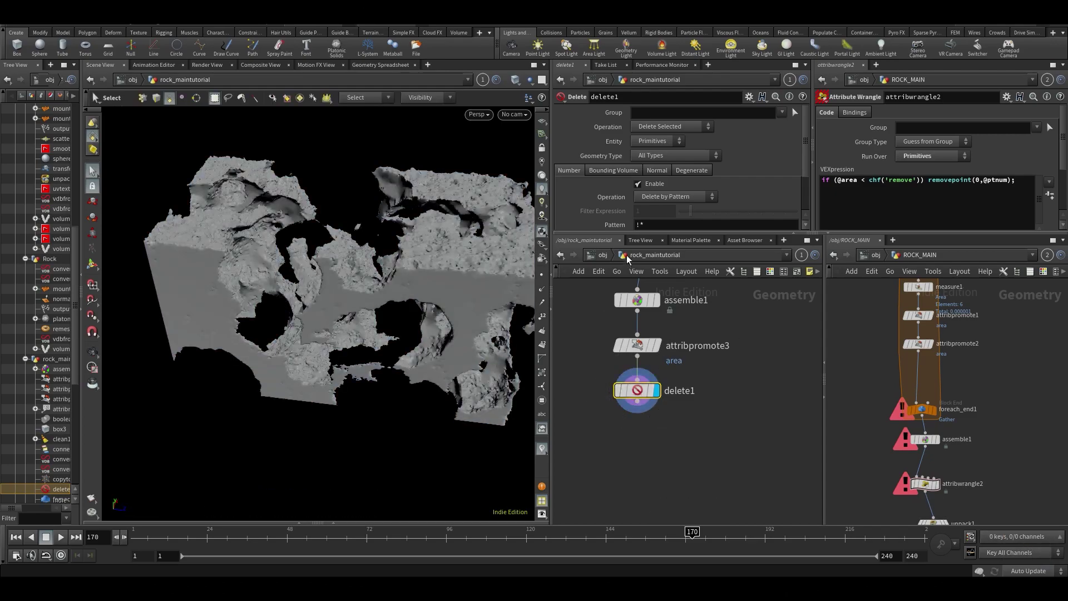
pyautogui.click(654, 199)
pyautogui.click(656, 235)
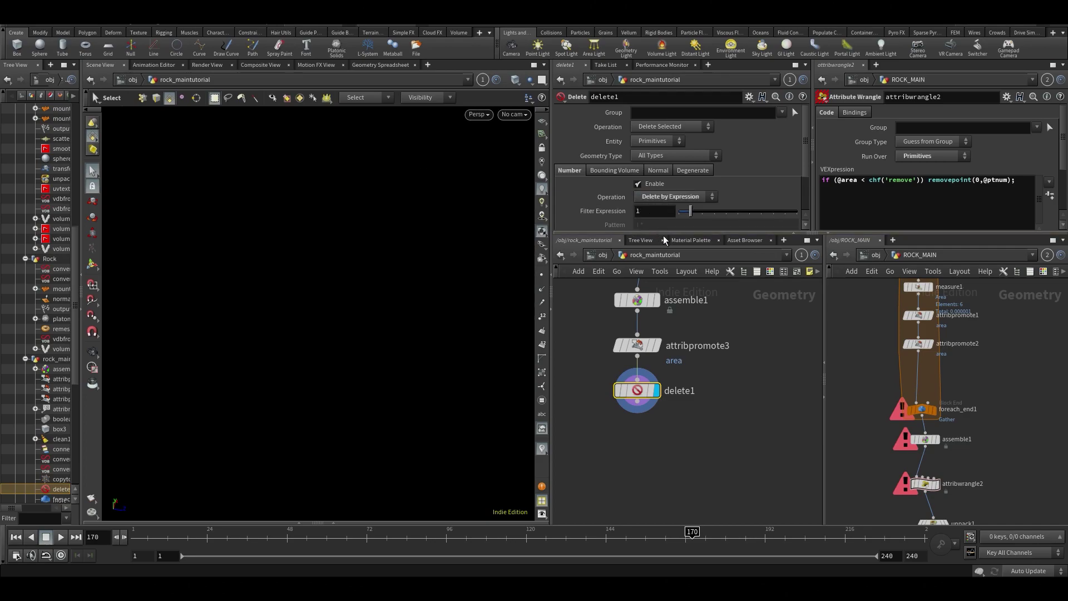
# Step: Scroll through attribpromote3's point area and name values, like 1209.47 for piece231
pyautogui.click(641, 349)
pyautogui.click(396, 66)
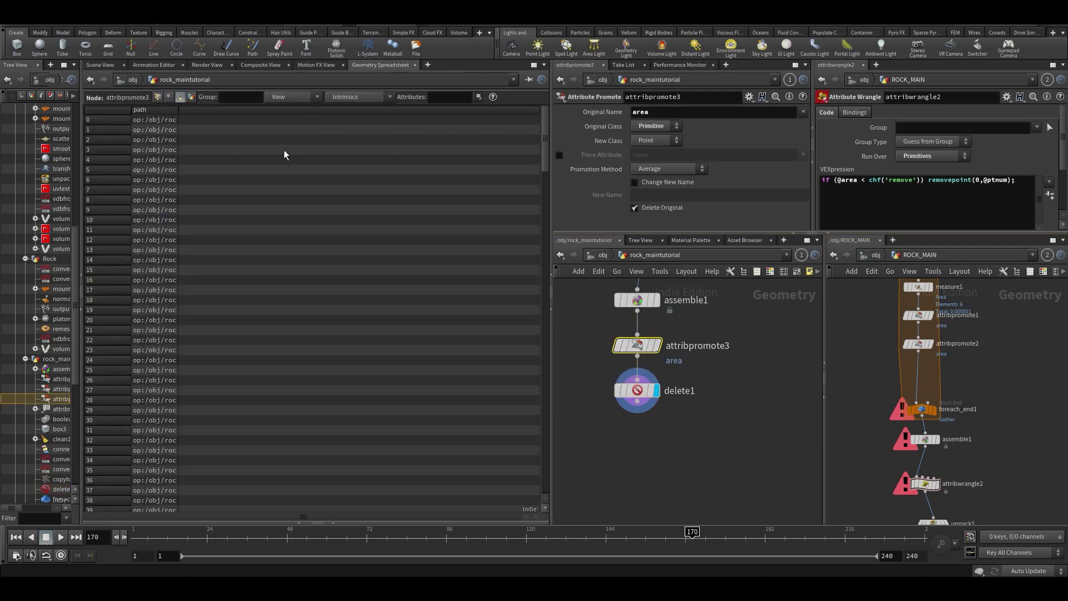
pyautogui.click(158, 97)
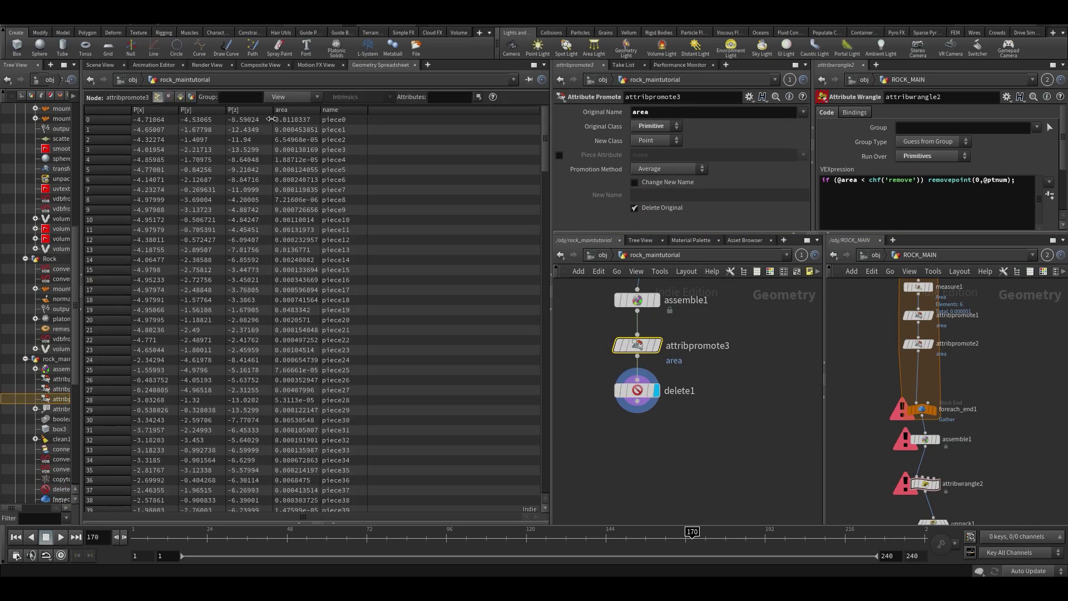
pyautogui.moveTo(542, 124); pyautogui.dragTo(560, 486)
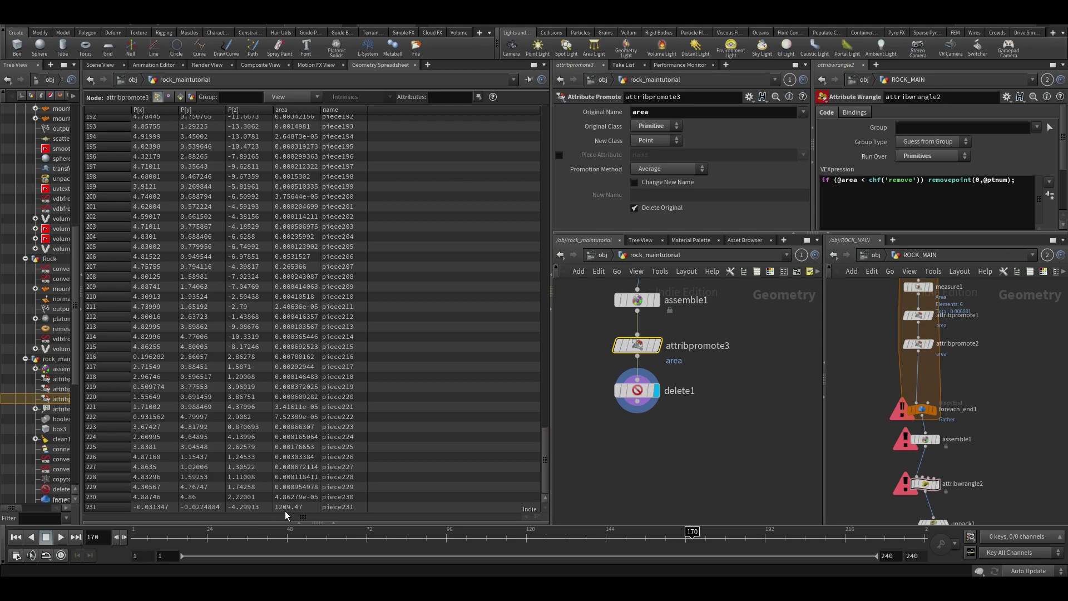
pyautogui.click(637, 390)
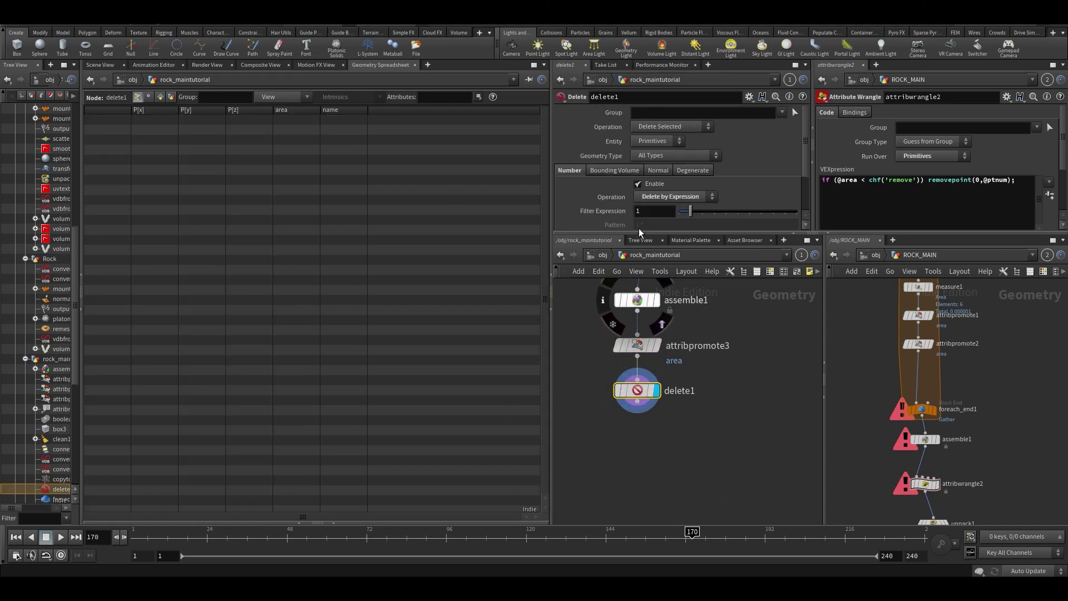
pyautogui.write('@area ')
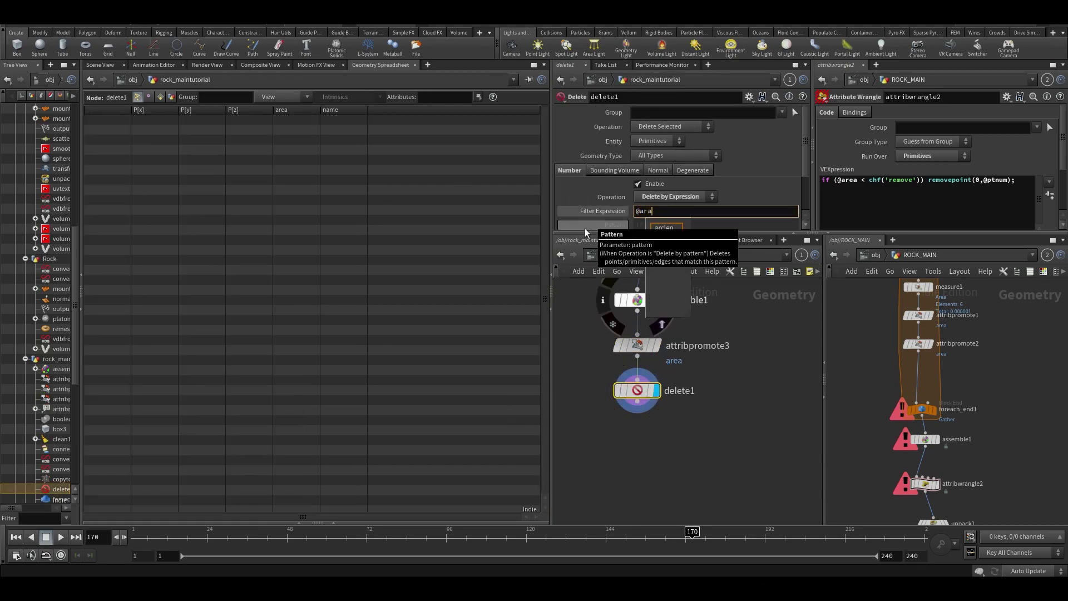
pyautogui.write('< 1000')
pyautogui.press('Return')
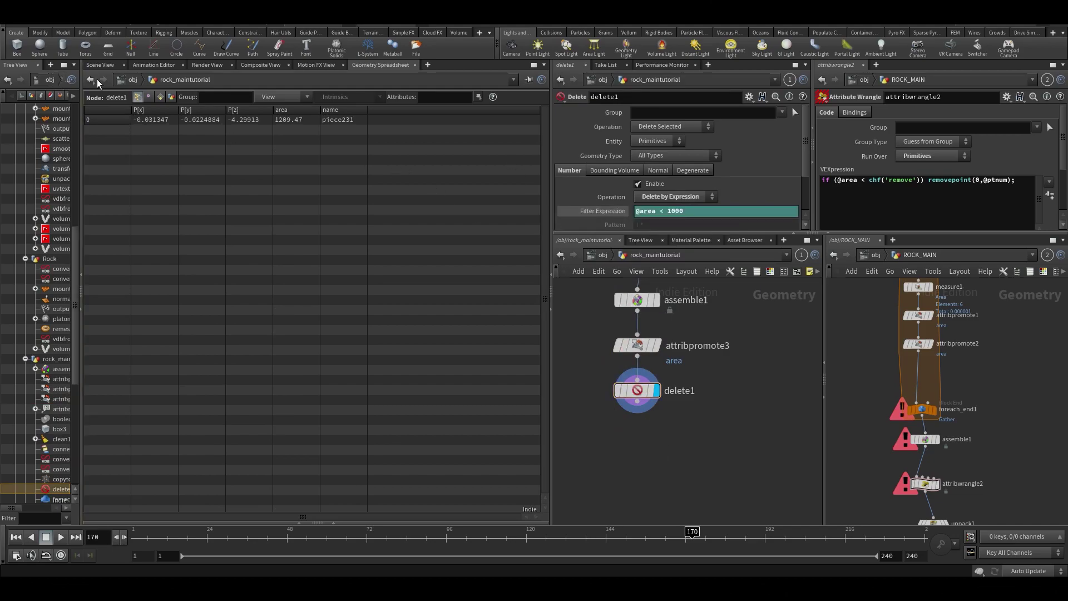
pyautogui.click(105, 68)
pyautogui.moveTo(647, 398); pyautogui.dragTo(648, 407)
pyautogui.click(656, 141)
pyautogui.click(650, 156)
# Step: Orbit the viewport to inspect the single remaining packed rock piece
pyautogui.moveTo(393, 285)
pyautogui.mouseDown()
pyautogui.moveTo(433, 259)
pyautogui.moveTo(390, 290)
pyautogui.moveTo(396, 259)
pyautogui.moveTo(384, 300)
pyautogui.mouseUp()
pyautogui.middleClick(621, 401)
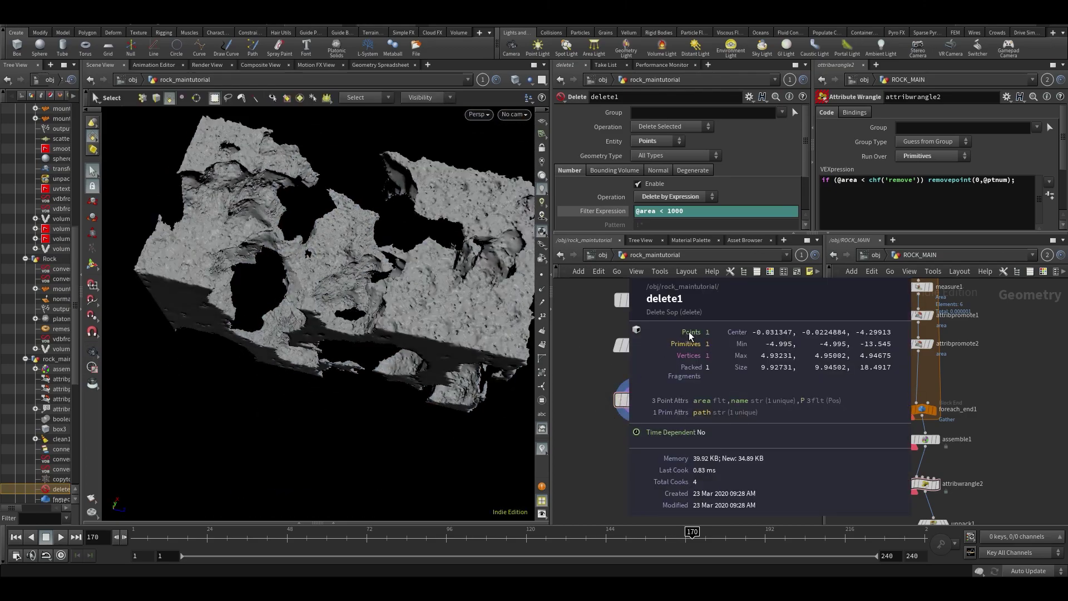
pyautogui.moveTo(462, 310); pyautogui.dragTo(251, 334)
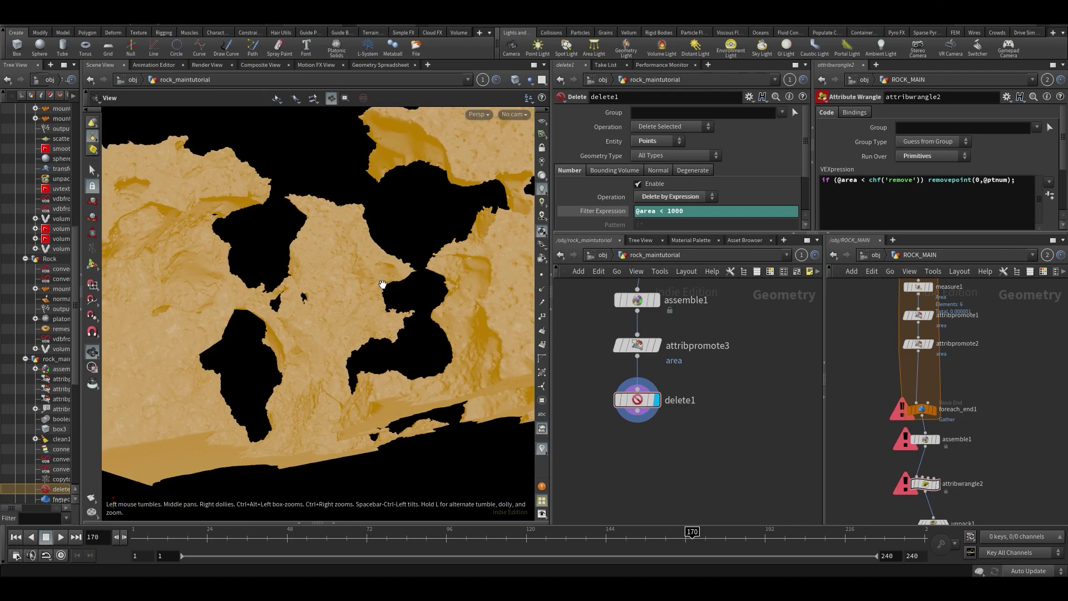
pyautogui.moveTo(691, 503); pyautogui.dragTo(669, 449, button='middle')
# Step: Add an Unpack node below delete1, wire delete1 into it, and display the unpacked rock
pyautogui.press('Tab')
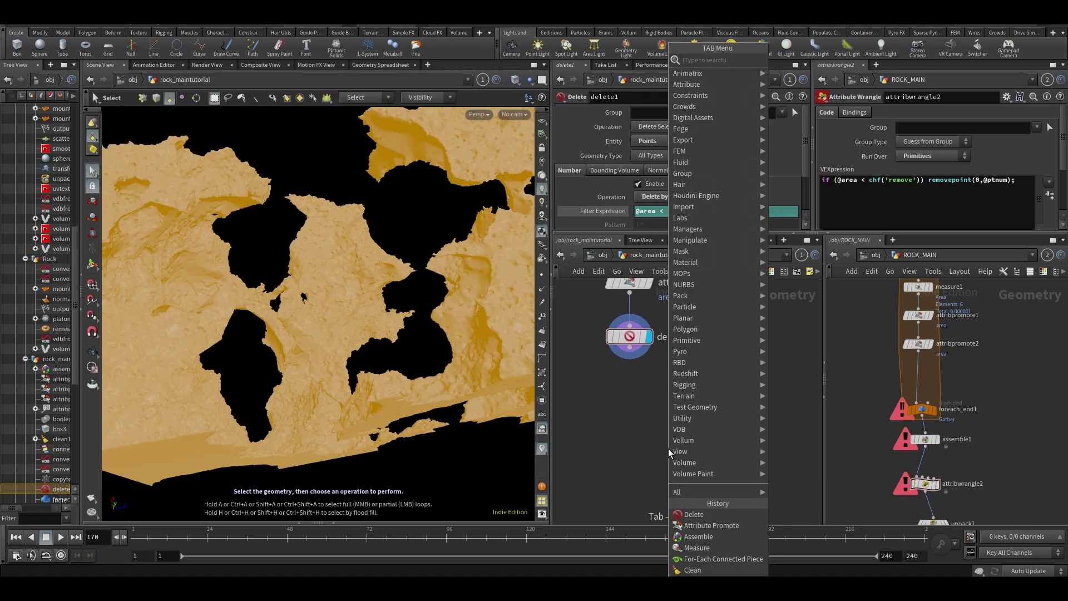
pyautogui.write('unp')
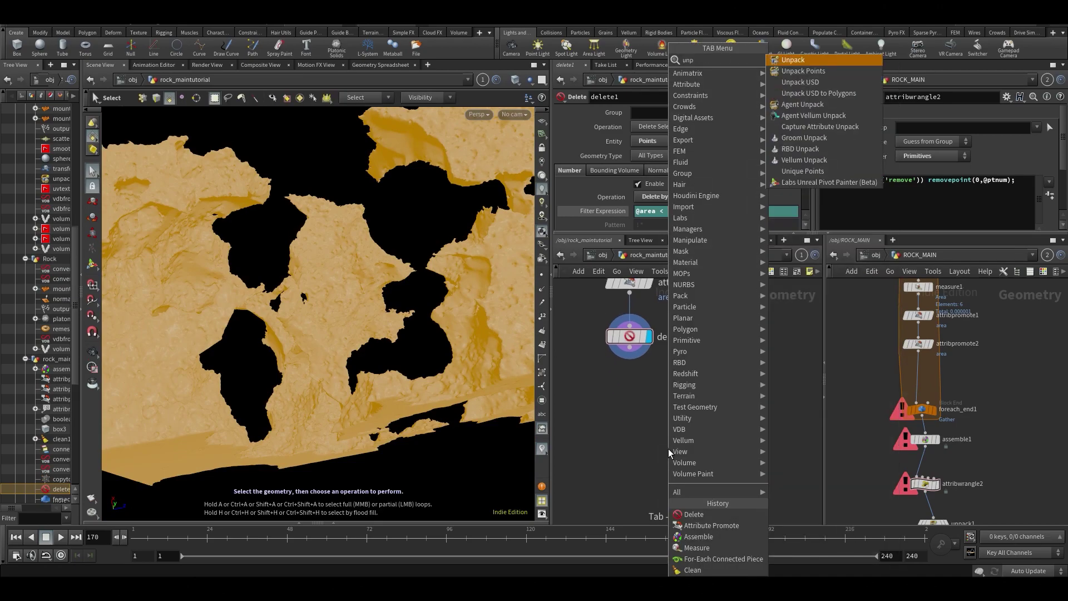
pyautogui.click(796, 59)
pyautogui.click(630, 418)
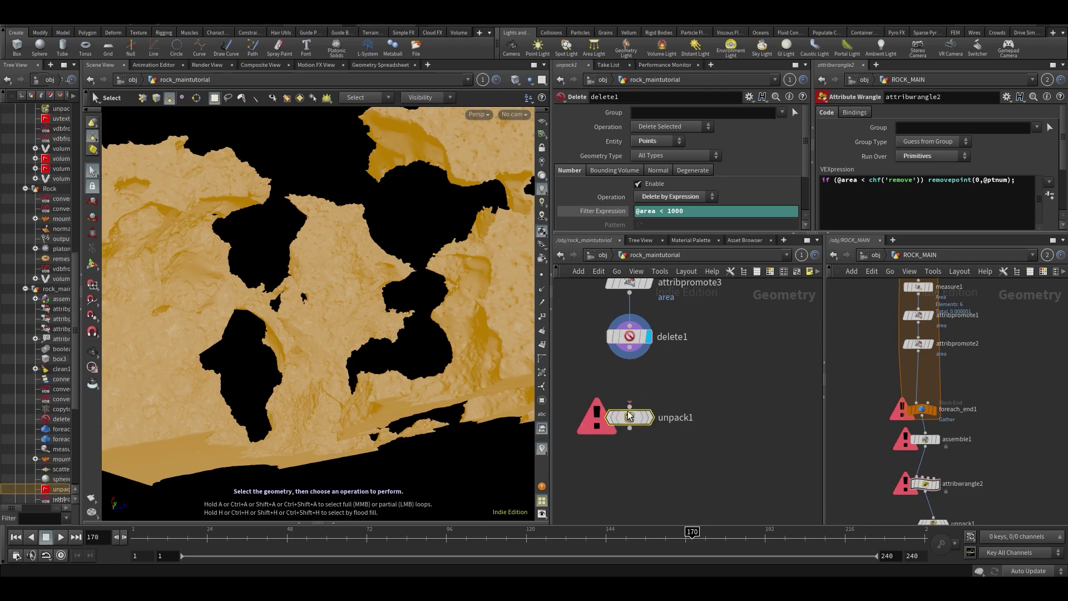
pyautogui.click(630, 406)
pyautogui.click(629, 358)
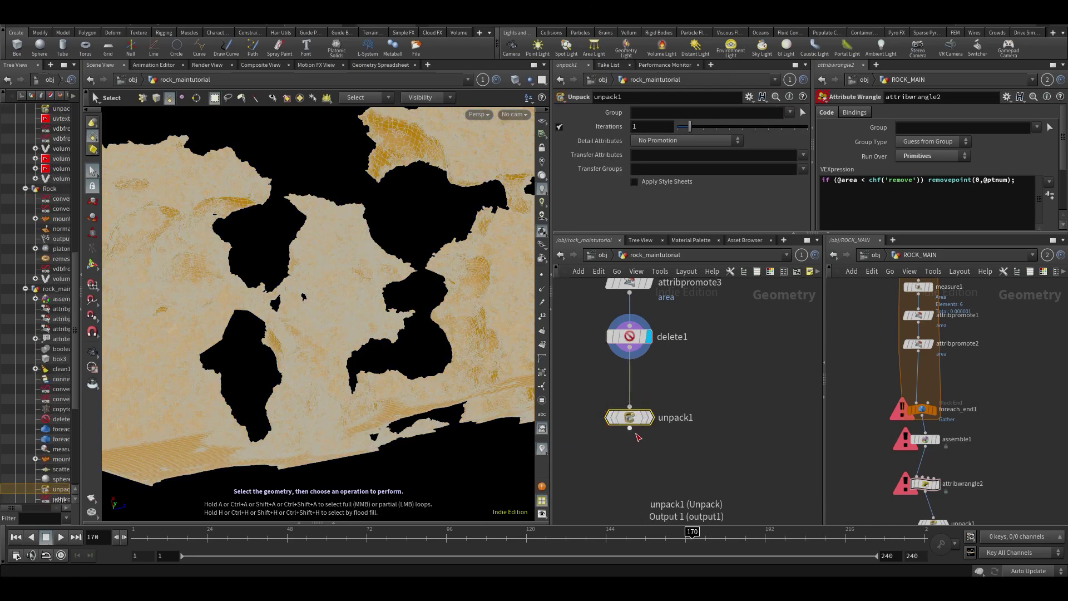
pyautogui.click(647, 418)
pyautogui.scroll(-3, 887, 443)
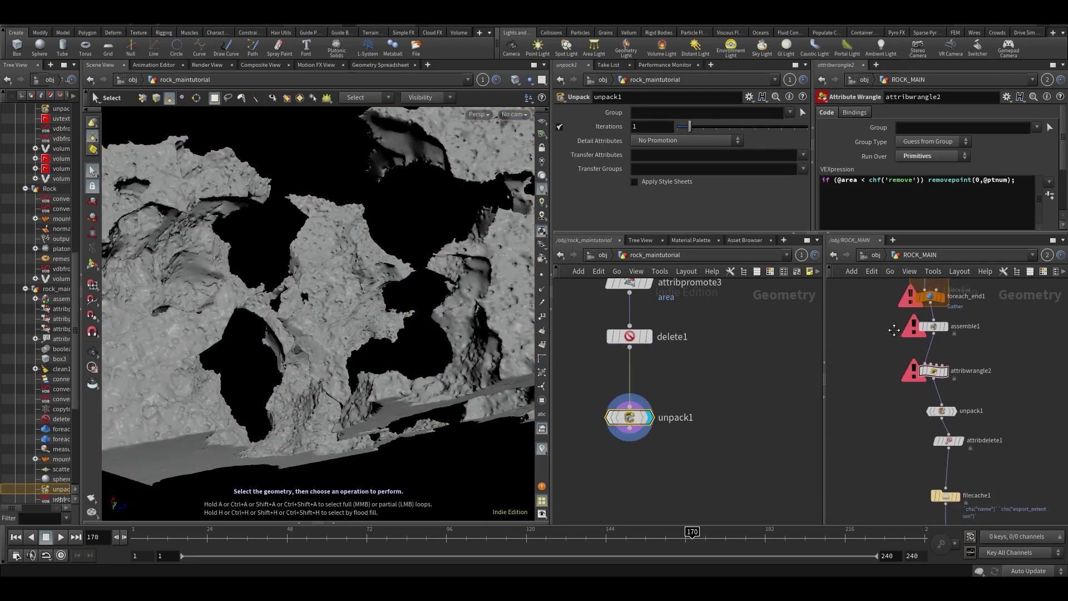
pyautogui.press('Tab')
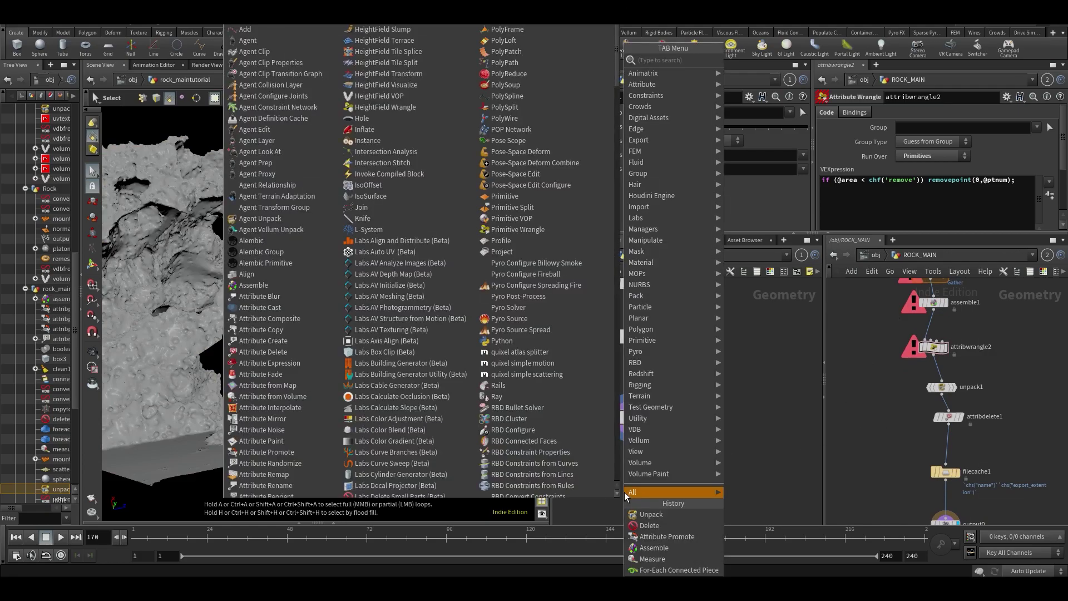
# Step: Create an Attribute Delete node under unpack1 that deletes the area and class primitive attributes
pyautogui.press('Tab')
pyautogui.write('attribute delete')
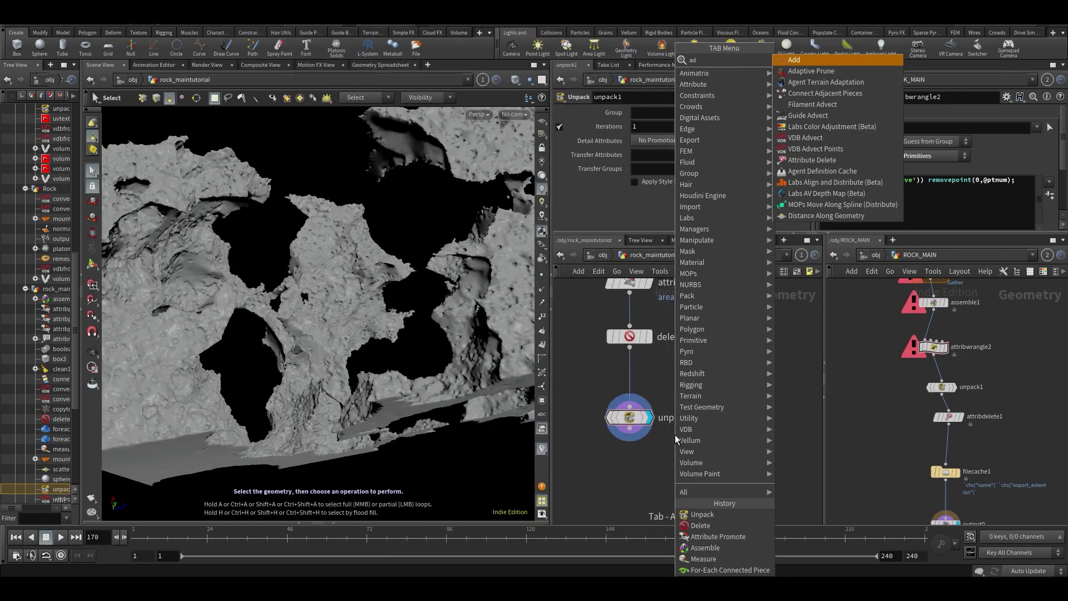
pyautogui.press('Return')
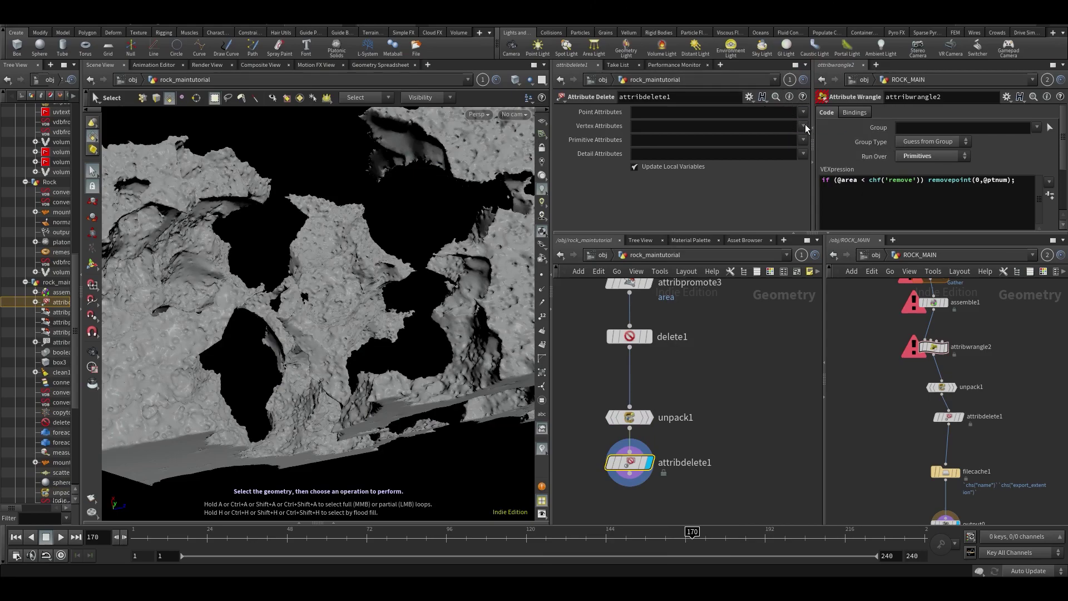
pyautogui.click(803, 139)
pyautogui.click(807, 154)
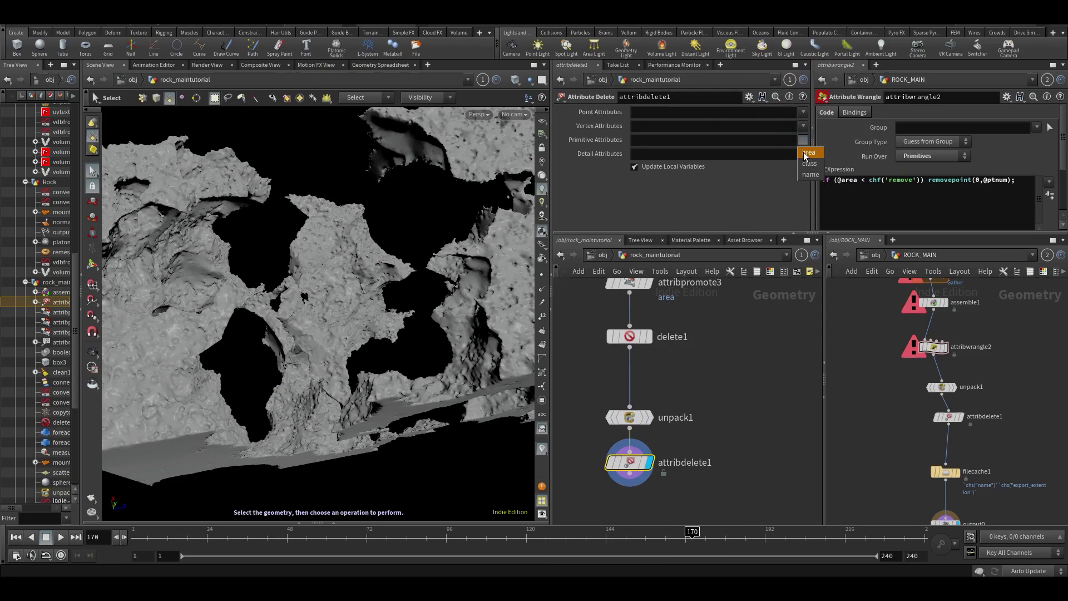
pyautogui.click(803, 139)
pyautogui.click(810, 163)
# Step: Add name to attribdelete1's deleted primitive attributes
pyautogui.moveTo(598, 336); pyautogui.dragTo(592, 438, button='middle')
pyautogui.moveTo(693, 490); pyautogui.dragTo(695, 480, button='middle')
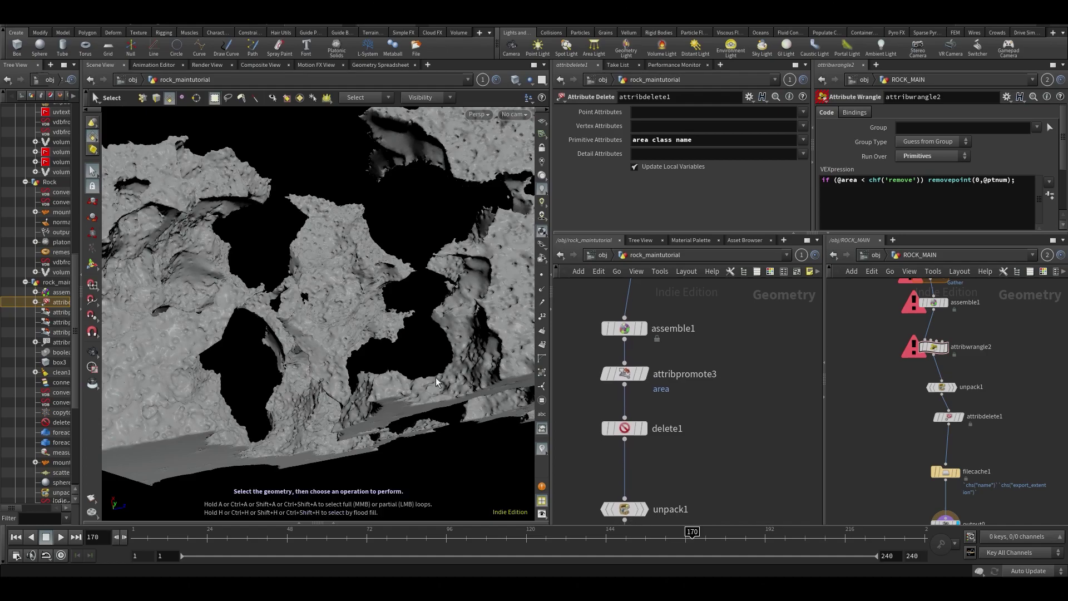
pyautogui.press('space')
pyautogui.moveTo(249, 455); pyautogui.dragTo(501, 361)
pyautogui.moveTo(699, 358); pyautogui.dragTo(721, 419, button='middle')
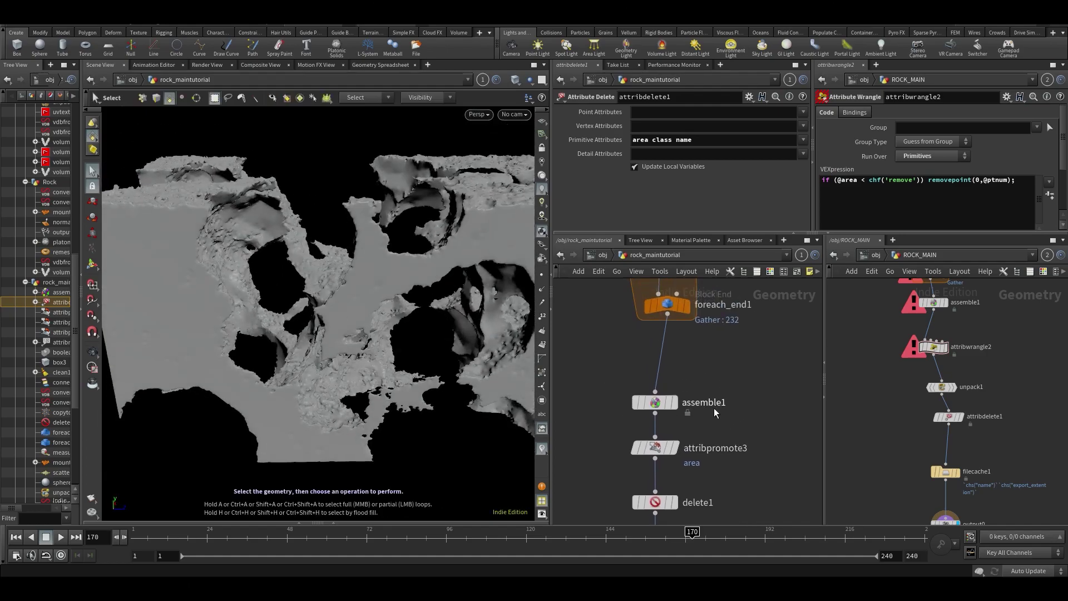
pyautogui.press('space')
pyautogui.moveTo(433, 321); pyautogui.dragTo(341, 286)
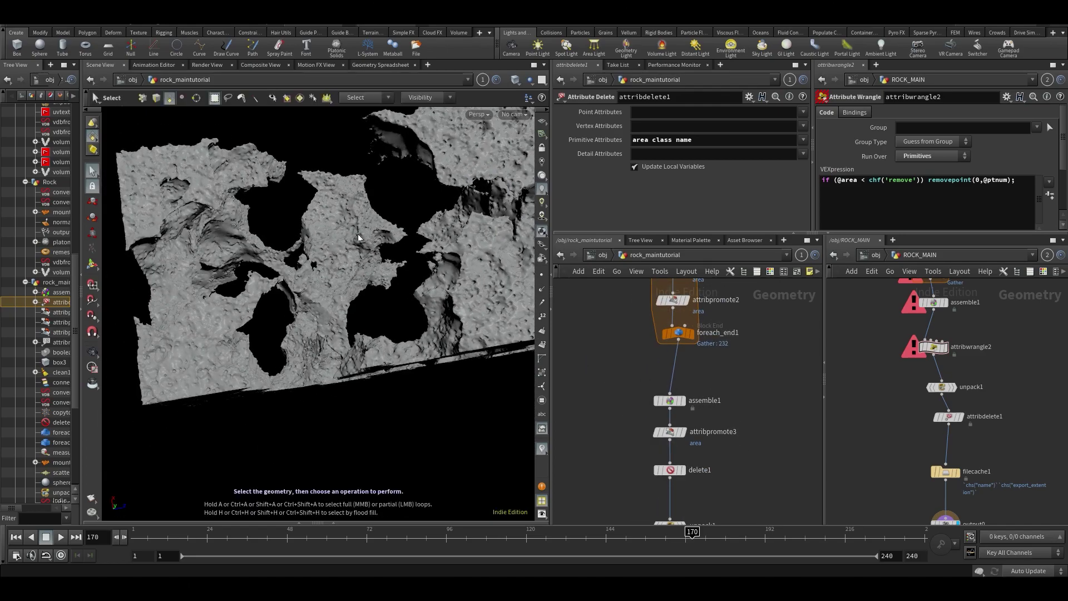
pyautogui.moveTo(643, 431); pyautogui.dragTo(650, 291, button='middle')
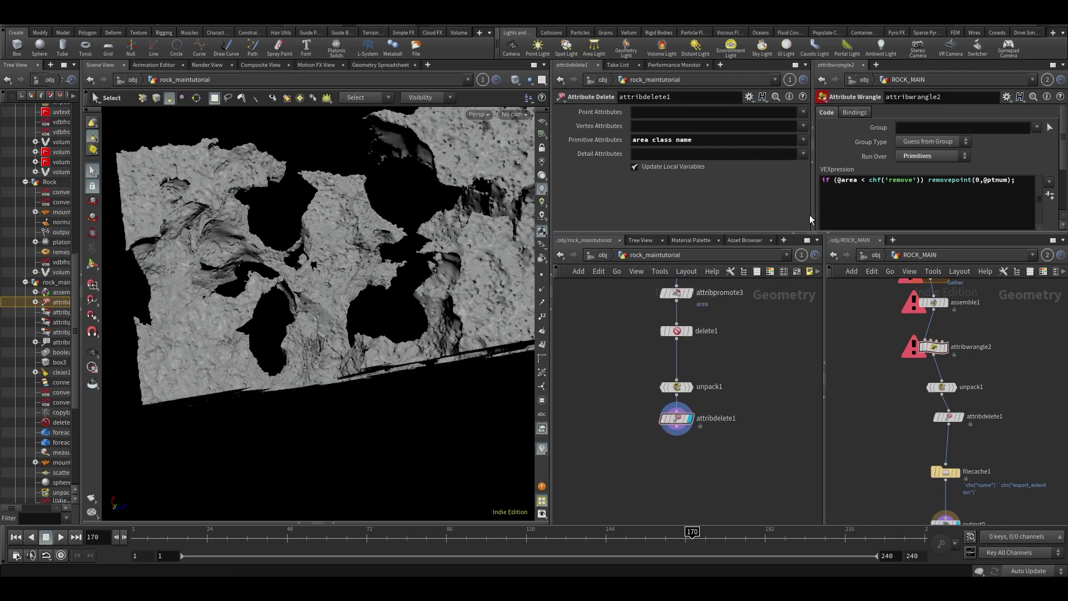
pyautogui.click(805, 139)
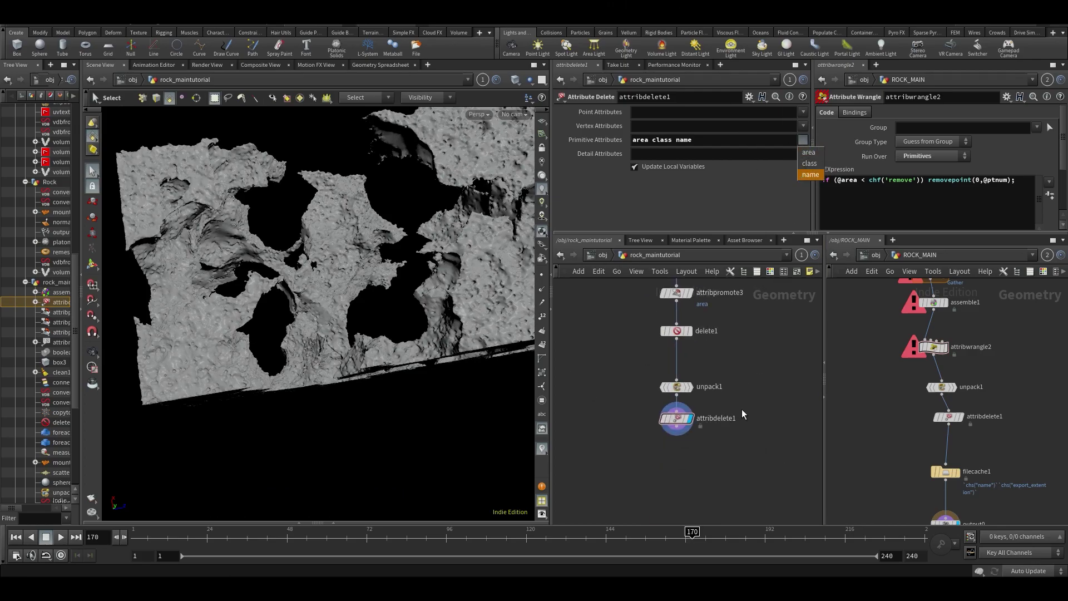
# Step: Move output0 lower to leave room below attribdelete1
pyautogui.scroll(-3, 743, 413)
pyautogui.press('Tab')
pyautogui.press('Escape')
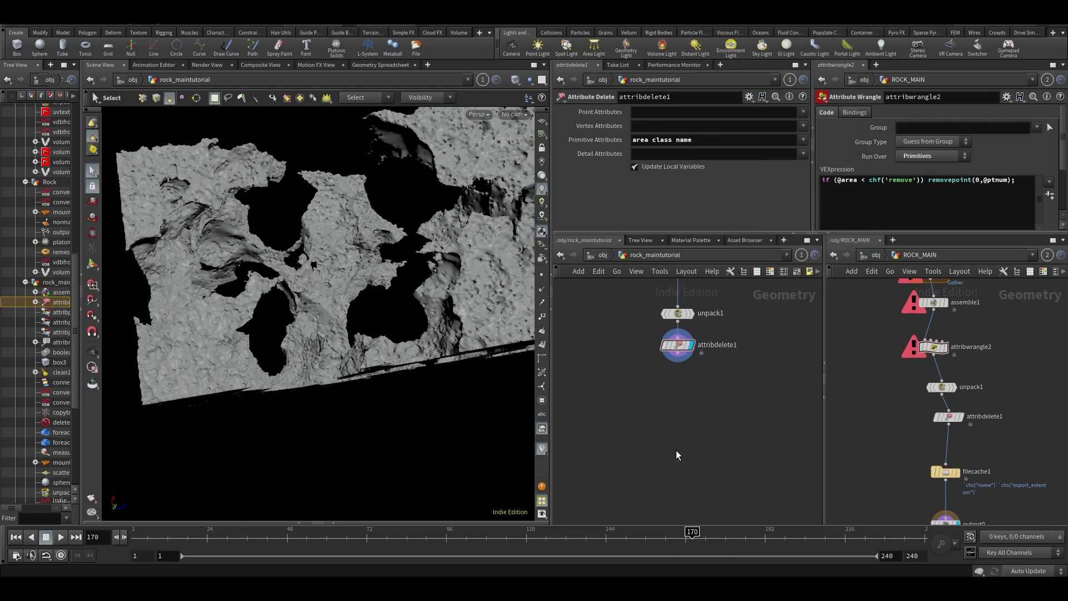
pyautogui.moveTo(678, 378); pyautogui.dragTo(671, 469)
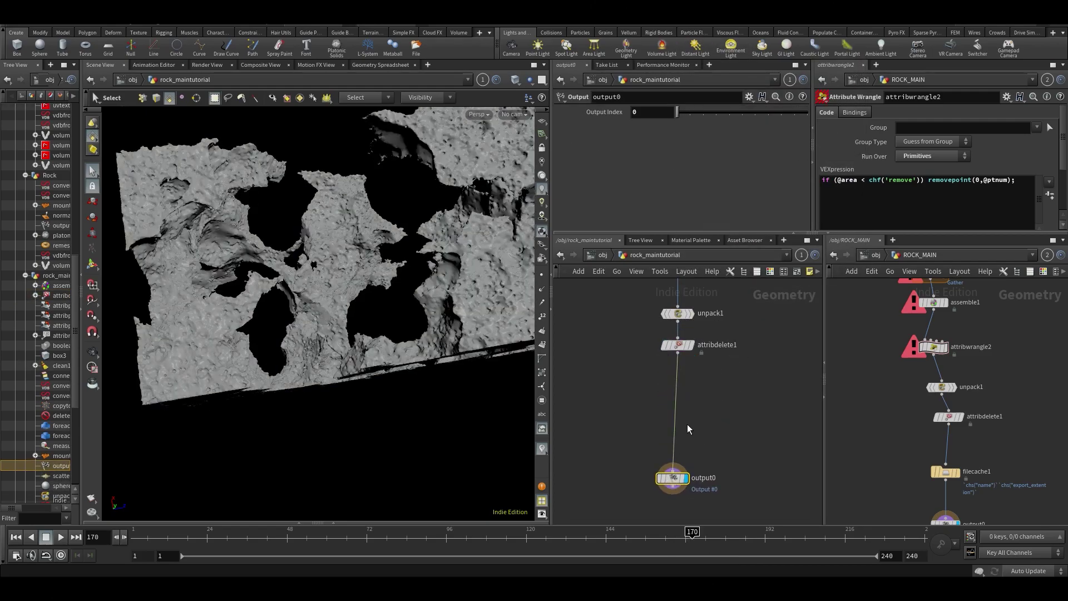
# Step: Insert a File Cache node on the wire just before output0
pyautogui.press('Tab')
pyautogui.write('f')
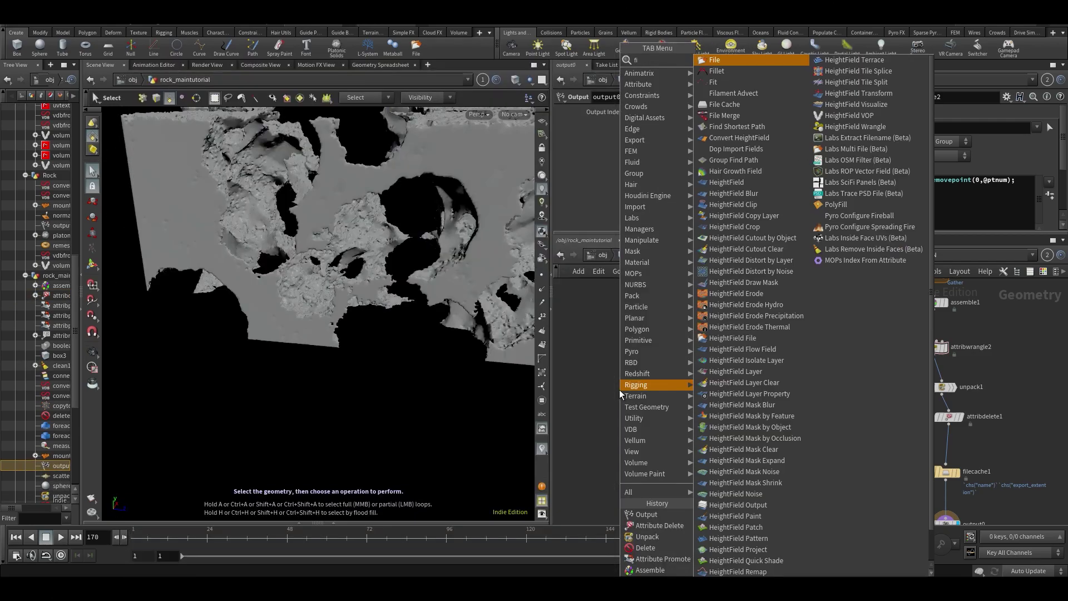
pyautogui.write('ilecache')
pyautogui.press('Return')
pyautogui.click(679, 437)
pyautogui.moveTo(681, 440); pyautogui.dragTo(710, 474)
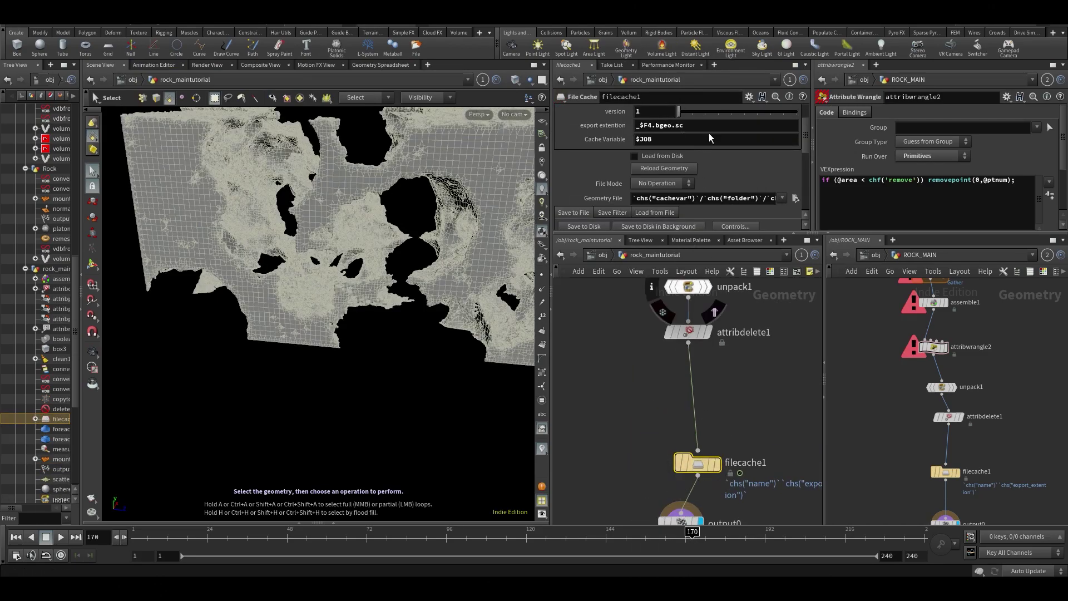
pyautogui.scroll(2, 709, 134)
# Step: Name the cache bigrock_tutorial and remove $F4 from the .bgeo.sc export extension
pyautogui.click(648, 140)
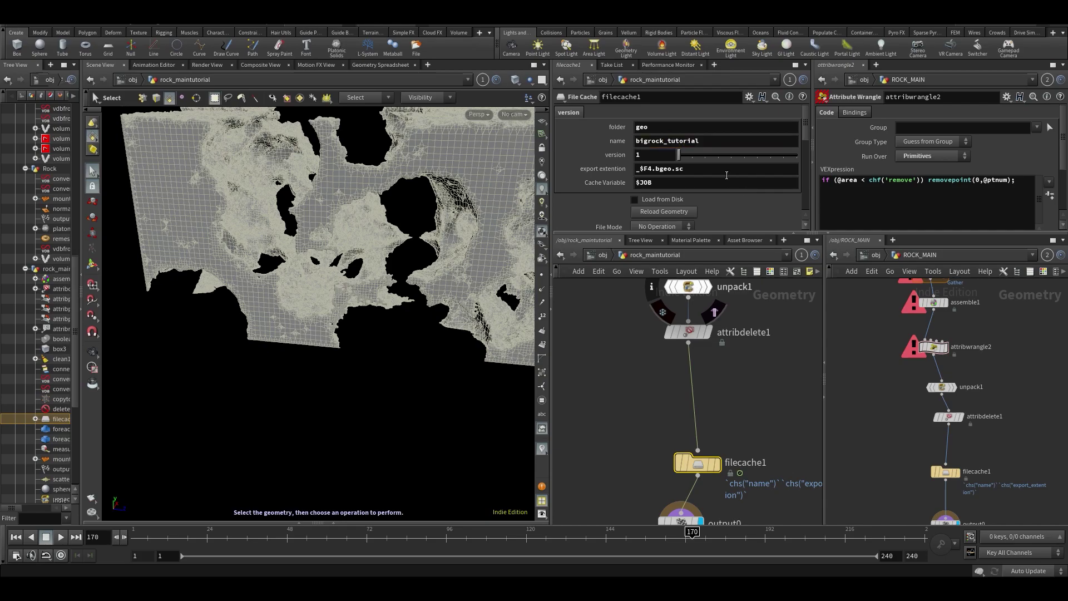
pyautogui.scroll(-5, 740, 186)
pyautogui.click(637, 170)
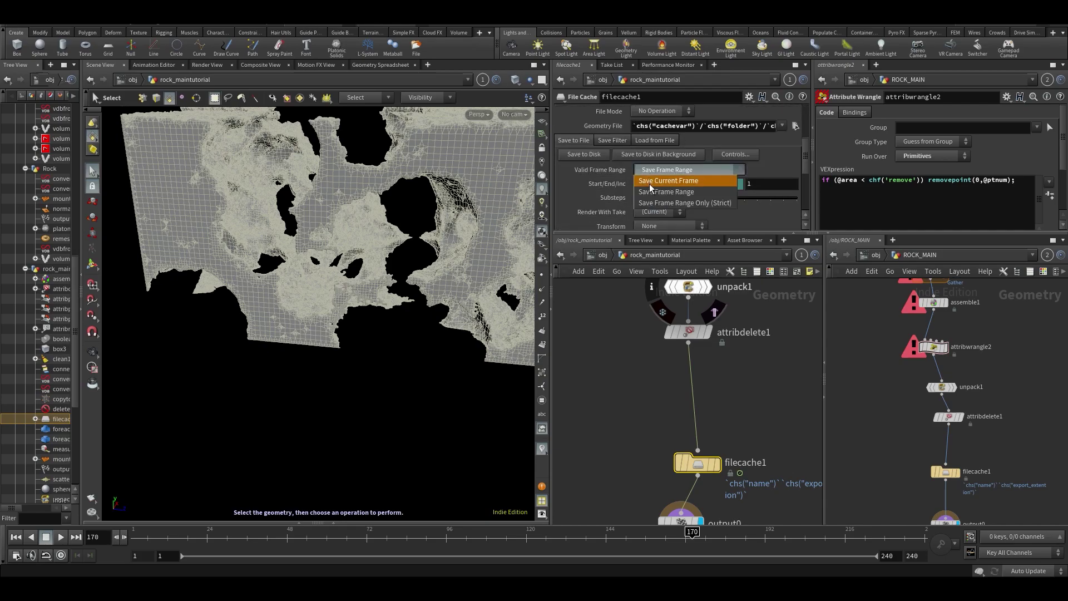
pyautogui.scroll(4, 645, 161)
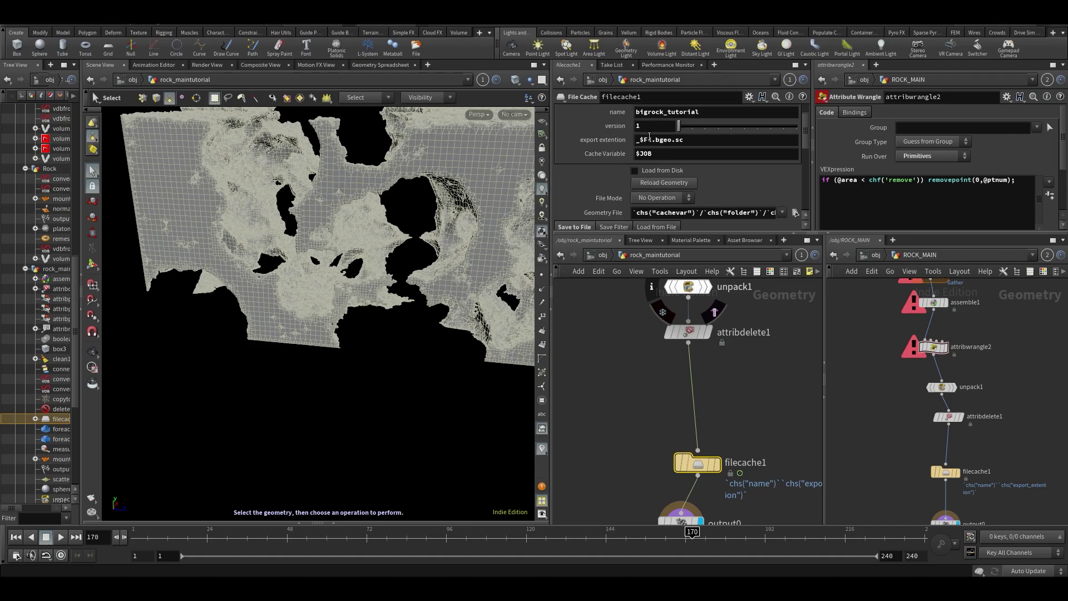
pyautogui.doubleClick(650, 138)
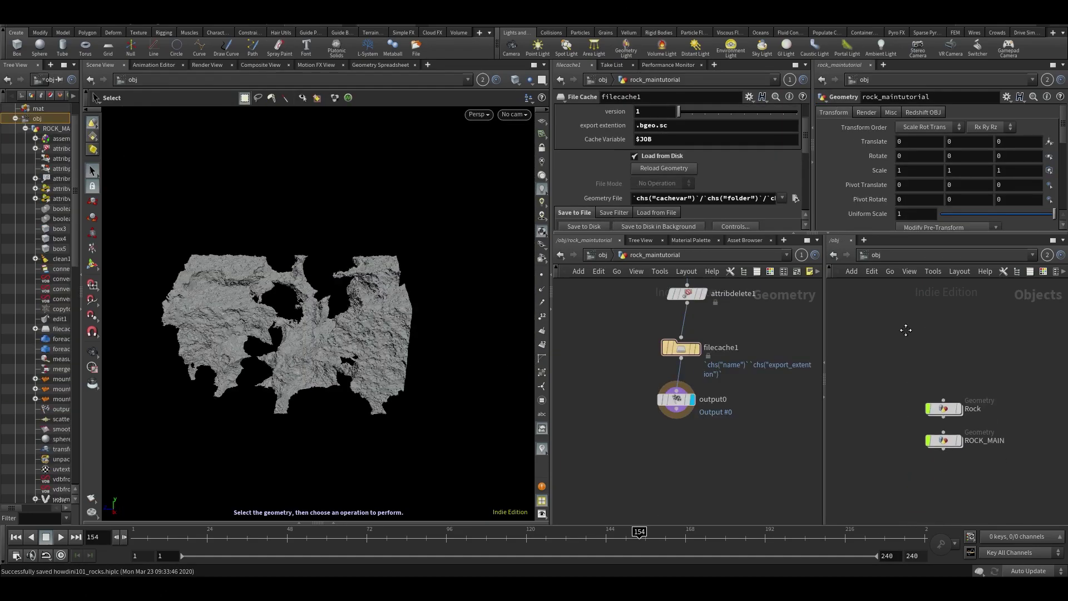
pyautogui.scroll(3, 912, 439)
pyautogui.scroll(-3, 908, 456)
pyautogui.scroll(2, 908, 438)
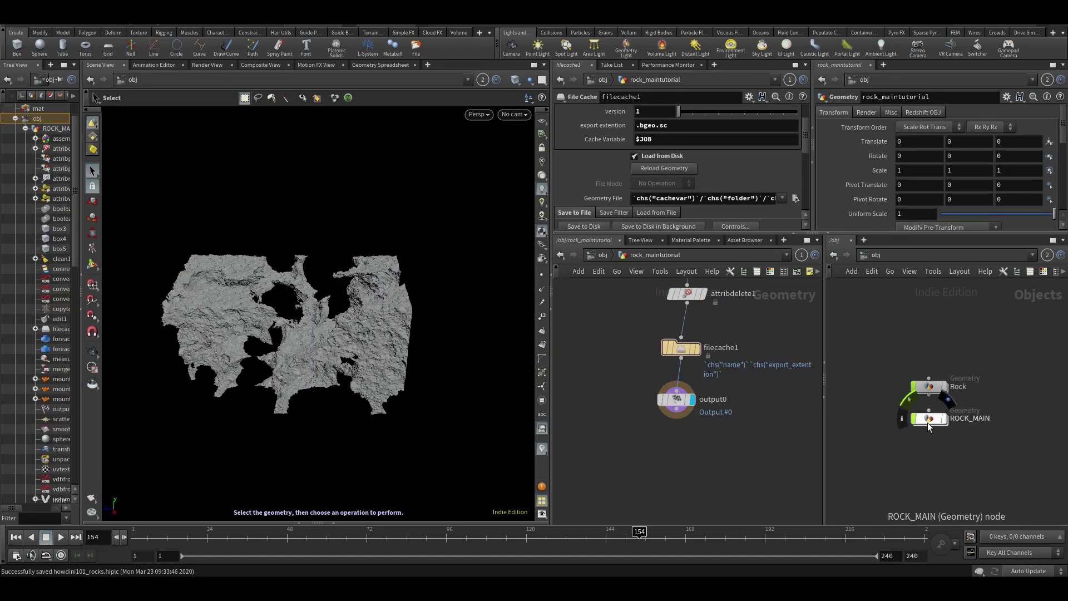
# Step: Inside ROCK_MAIN, display merge1, then boolean2's hole-riddled cube, and orbit to inspect it
pyautogui.doubleClick(929, 419)
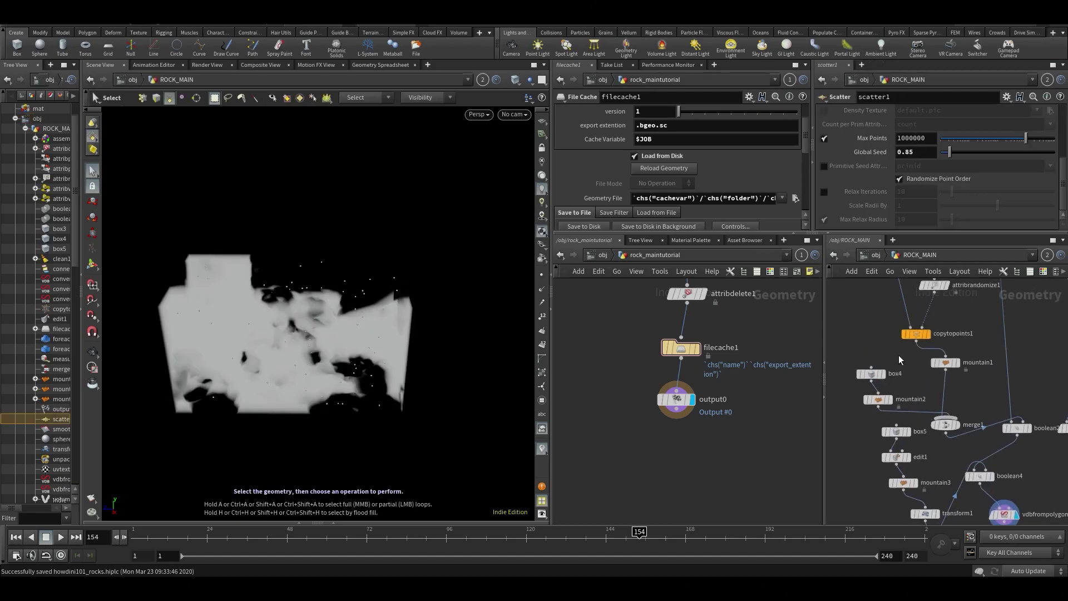
pyautogui.click(953, 425)
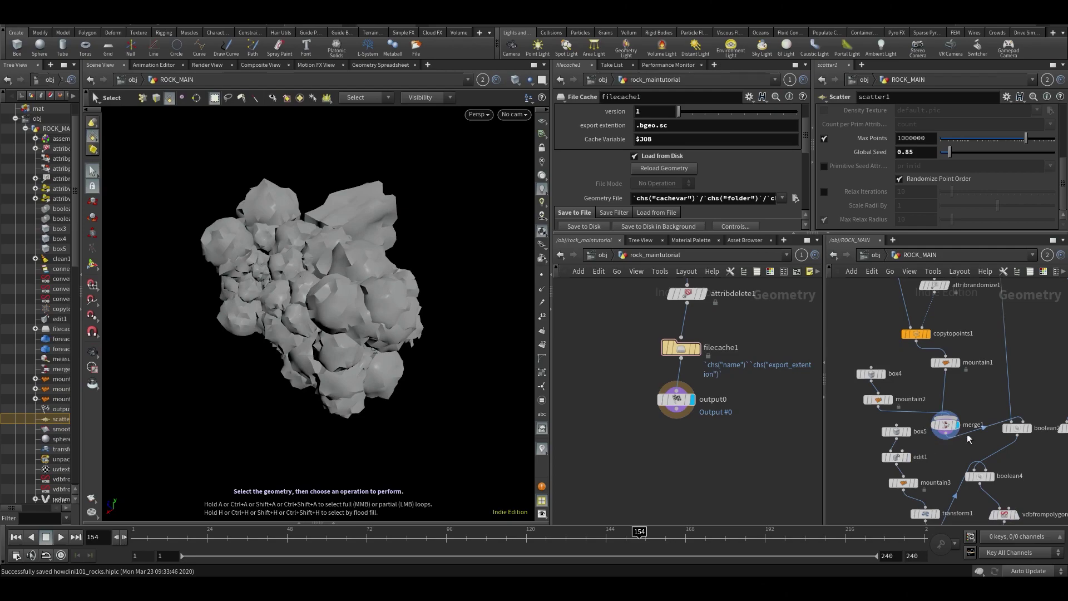
pyautogui.click(1028, 428)
pyautogui.press('Escape')
pyautogui.scroll(5, 260, 294)
pyautogui.moveTo(260, 293); pyautogui.dragTo(252, 332)
pyautogui.moveTo(428, 306); pyautogui.dragTo(274, 301)
# Step: Step the display flag through box5, mountain3, transform1 and boolean4 to compare their results
pyautogui.press('s')
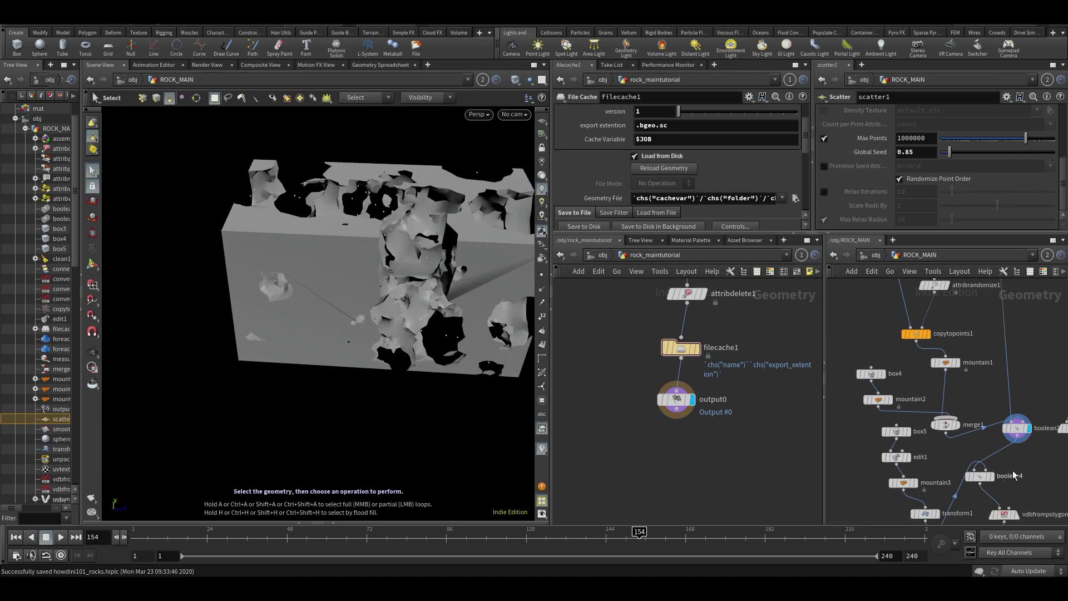
pyautogui.scroll(-3, 1011, 475)
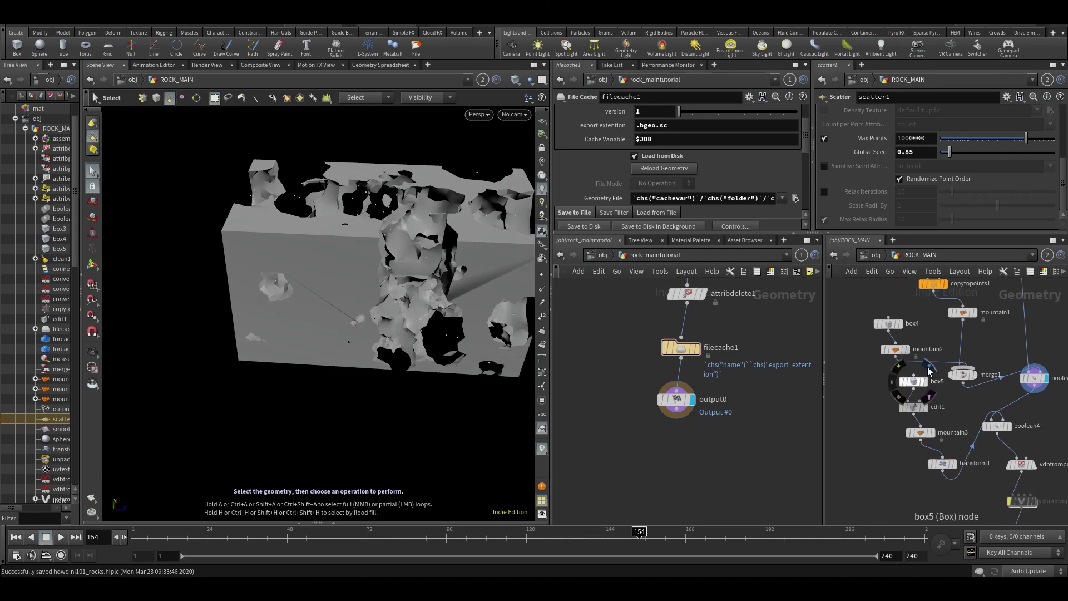
pyautogui.click(925, 382)
pyautogui.press('Escape')
pyautogui.moveTo(348, 237); pyautogui.dragTo(356, 233)
pyautogui.press('s')
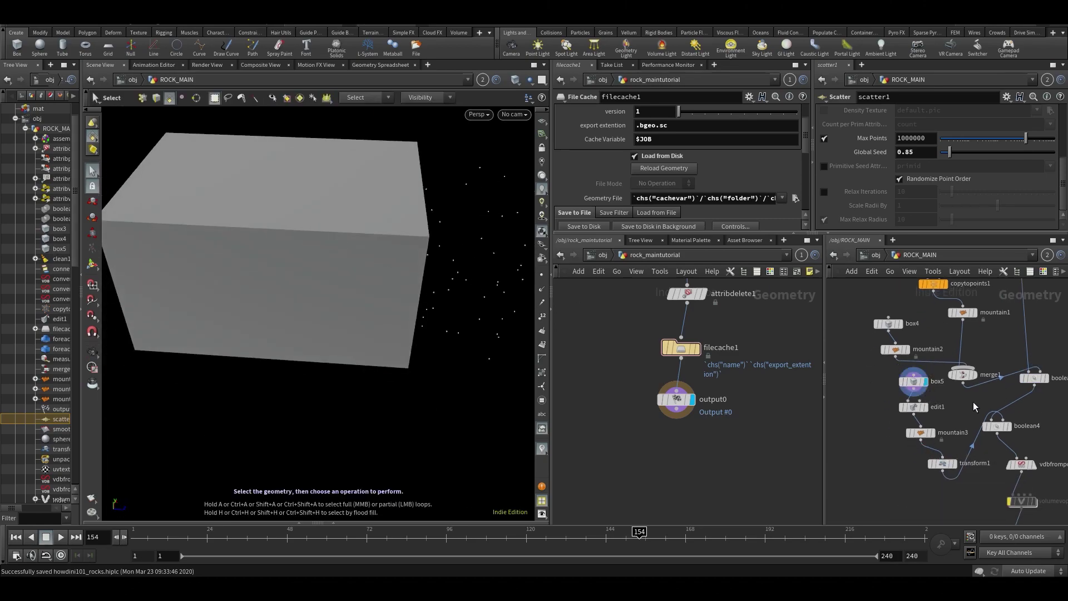
pyautogui.click(932, 433)
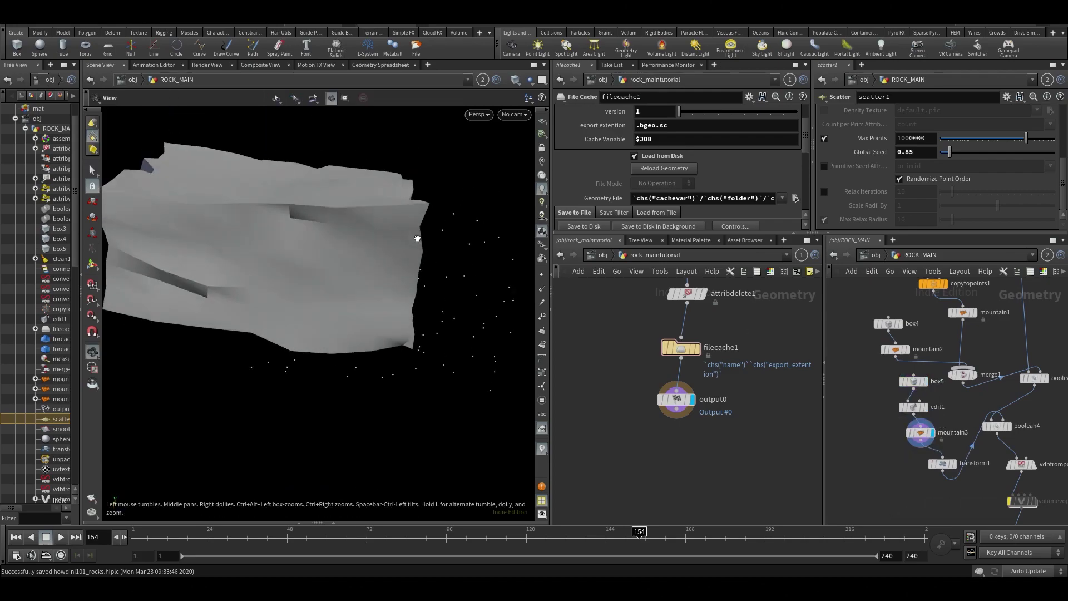
pyautogui.click(954, 463)
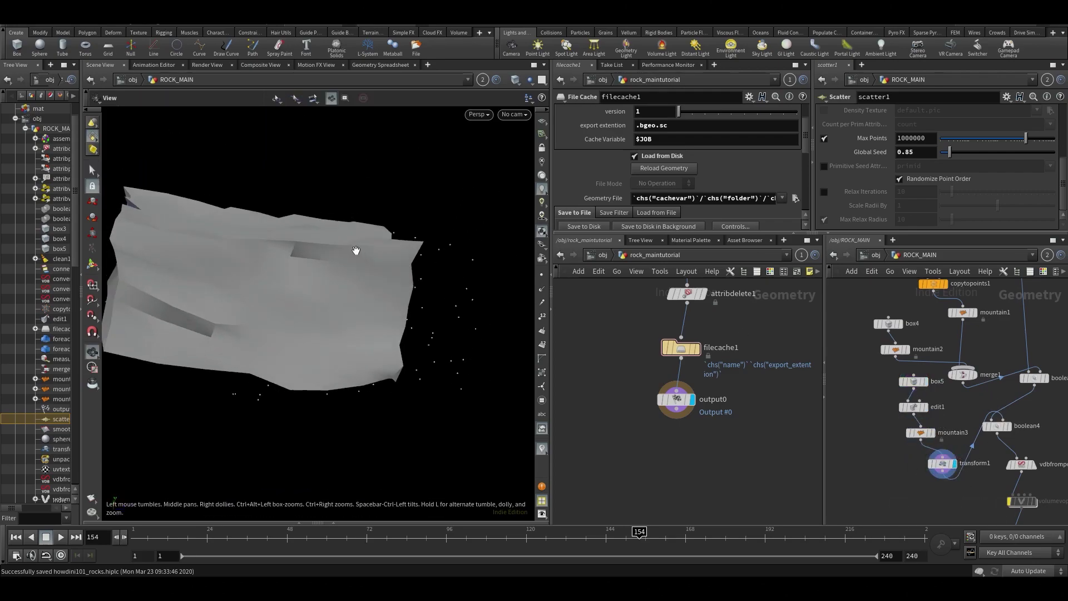
pyautogui.click(1007, 426)
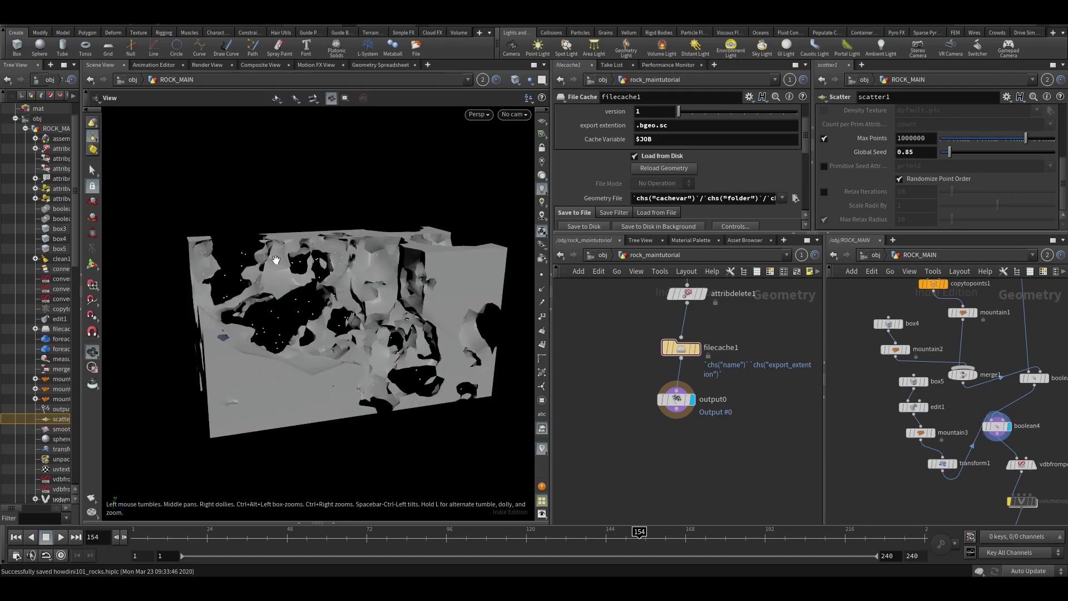
# Step: Template transform1 as a wireframe over boolean4 and restore scatter1's Global Seed to 0.85
pyautogui.keyDown('ctrl'); pyautogui.click(954, 463); pyautogui.keyUp('ctrl')
pyautogui.moveTo(264, 304); pyautogui.dragTo(219, 314)
pyautogui.press('s')
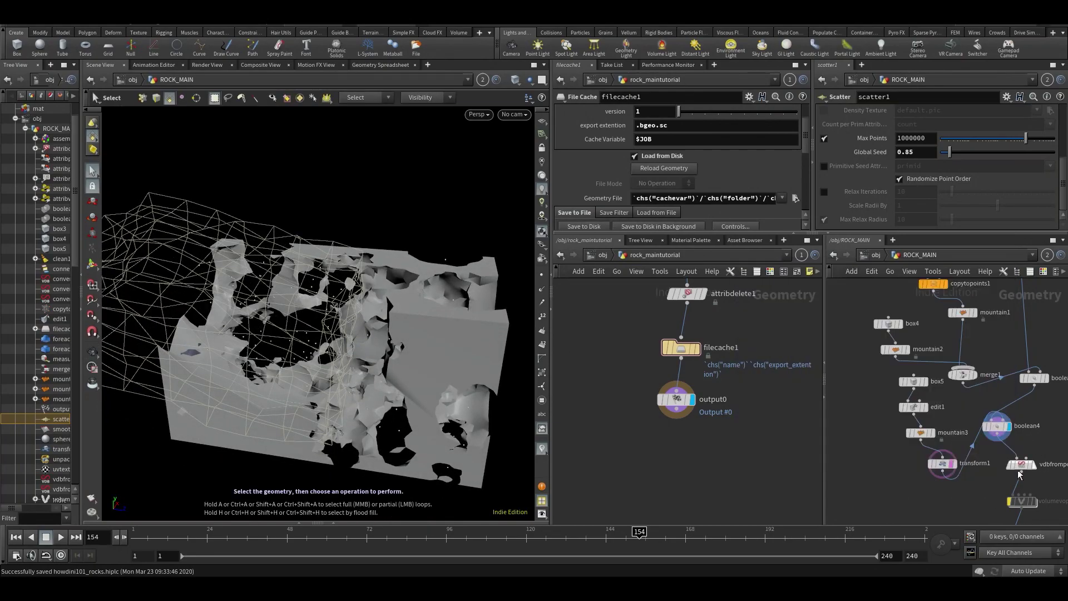
pyautogui.press('f')
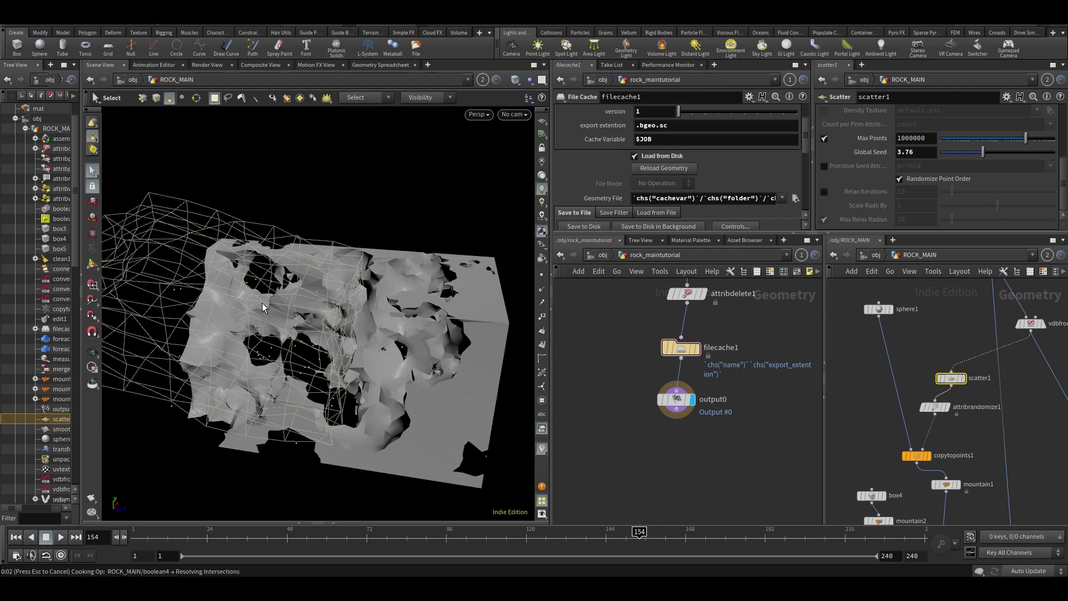
pyautogui.hotkey('ctrl', 'z')
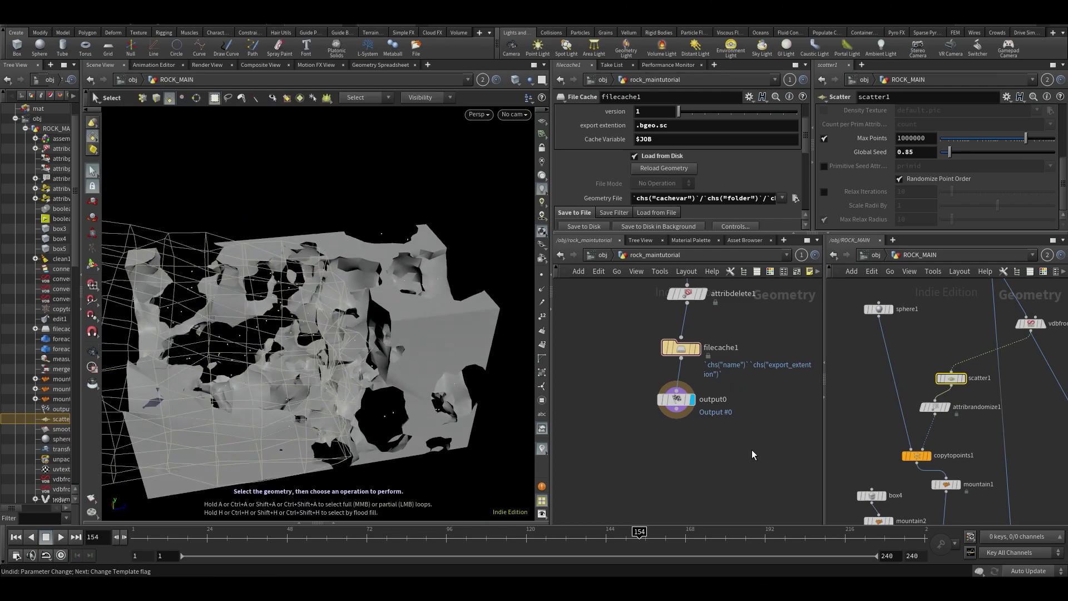
pyautogui.press('Escape')
pyautogui.moveTo(258, 329); pyautogui.dragTo(367, 317)
pyautogui.scroll(-10, 363, 305)
pyautogui.press('s')
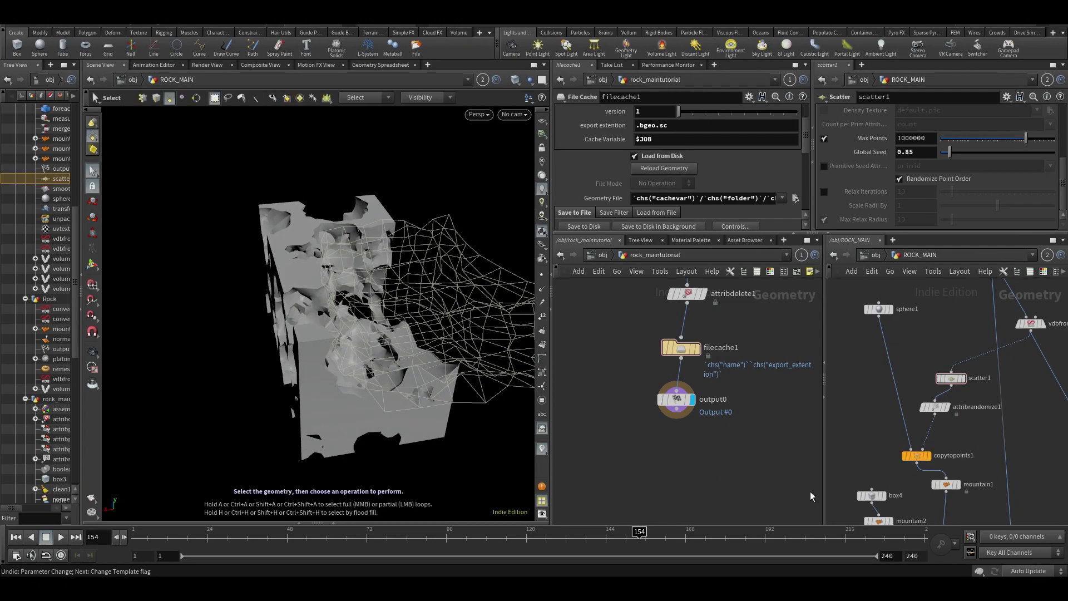
pyautogui.scroll(-4, 779, 454)
pyautogui.scroll(-2, 887, 447)
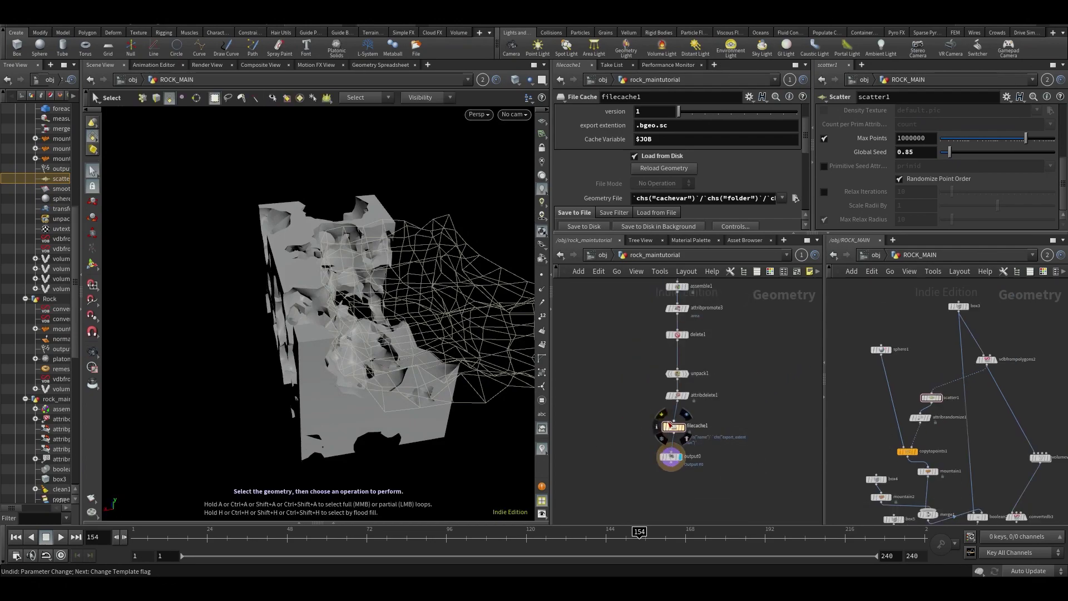
# Step: Display filecache1's cached rock, link the viewport to rock_maintutorial, and orbit closely around it
pyautogui.click(684, 415)
pyautogui.click(483, 79)
pyautogui.click(498, 126)
pyautogui.press('Escape')
pyautogui.moveTo(356, 311); pyautogui.dragTo(372, 219)
pyautogui.scroll(6, 353, 274)
pyautogui.scroll(5, 289, 234)
pyautogui.moveTo(289, 234); pyautogui.dragTo(343, 354)
pyautogui.press('s')
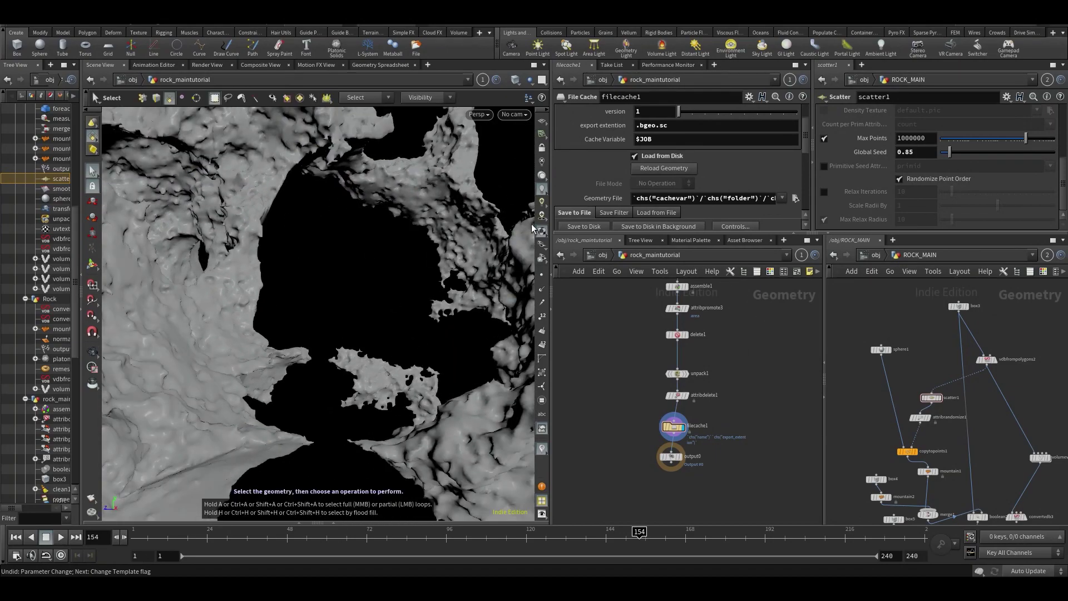
pyautogui.keyDown('alt'); pyautogui.moveTo(375, 317); pyautogui.dragTo(349, 312); pyautogui.keyUp('alt')
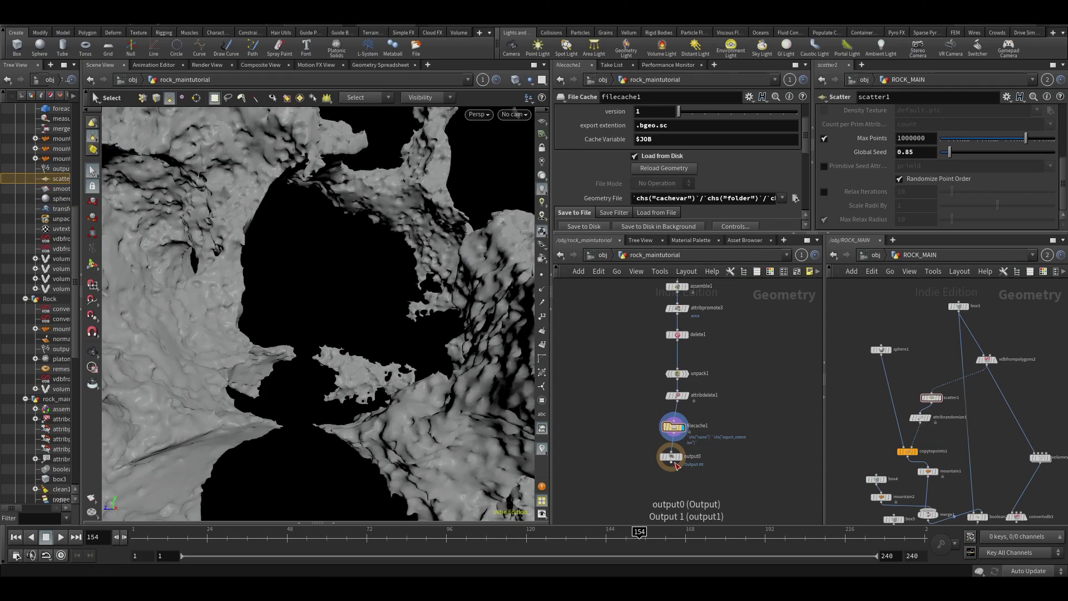
pyautogui.moveTo(674, 467); pyautogui.dragTo(677, 471)
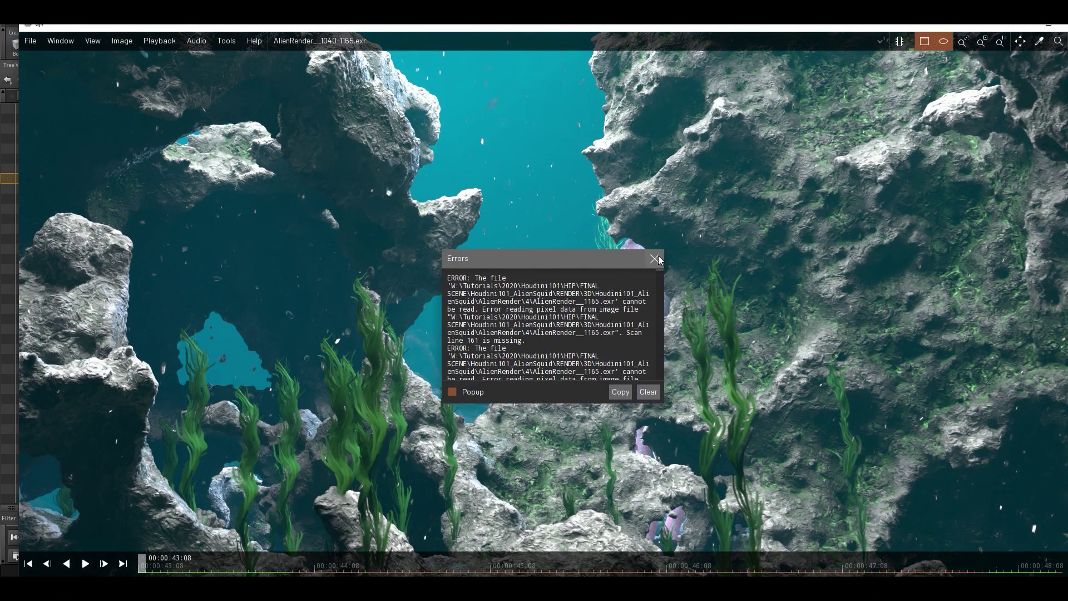
# Step: Clear the error log, step the render from 00:00:43:17 to 00:00:46:03, then close DJV
pyautogui.click(651, 392)
pyautogui.moveTo(540, 267); pyautogui.dragTo(951, 446)
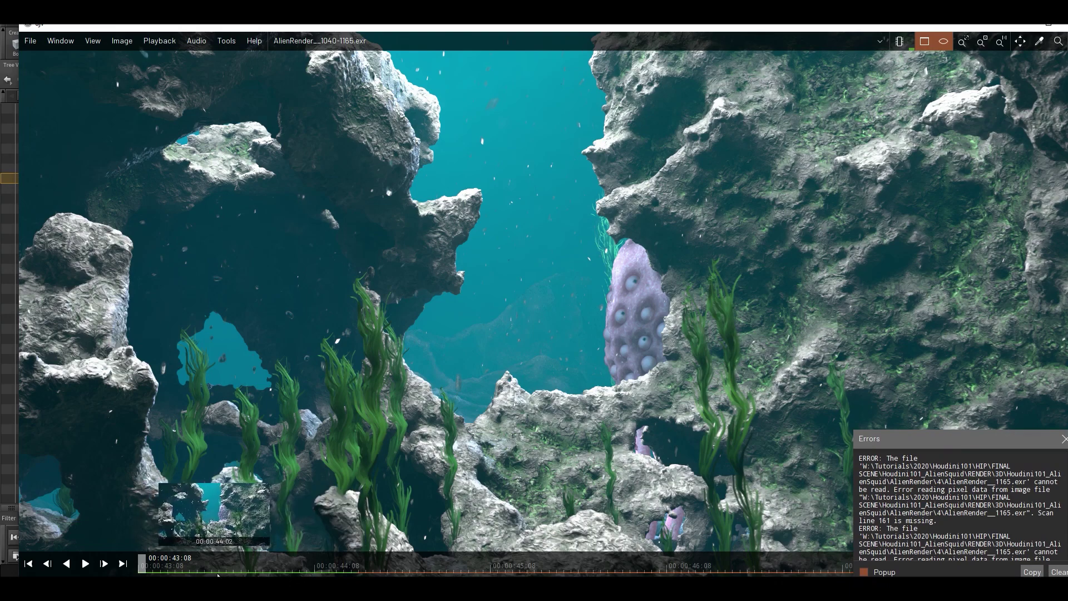
pyautogui.moveTo(184, 559); pyautogui.dragTo(320, 571)
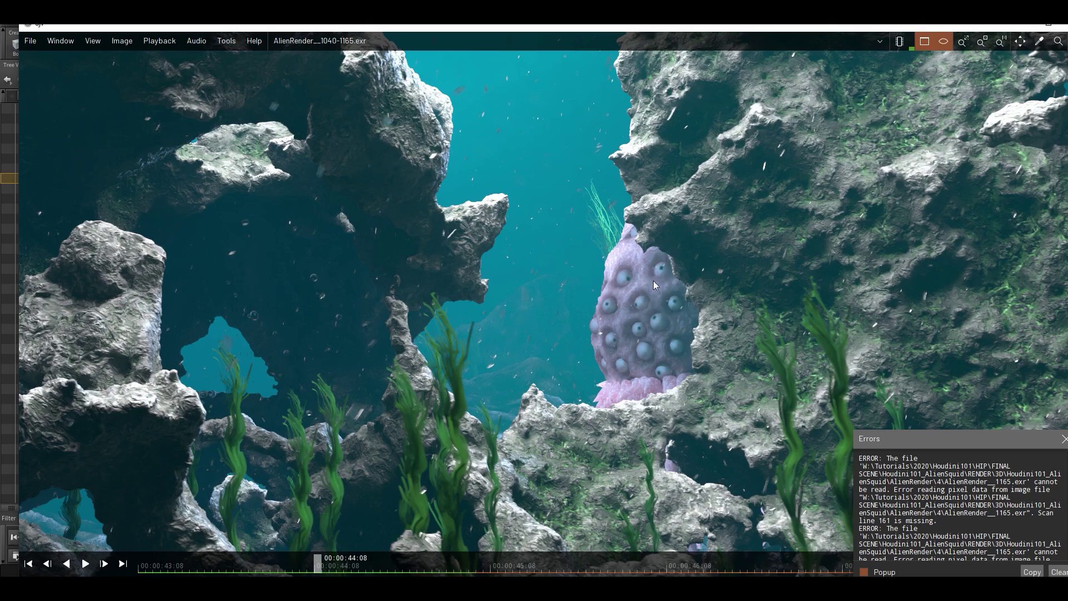
pyautogui.click(451, 564)
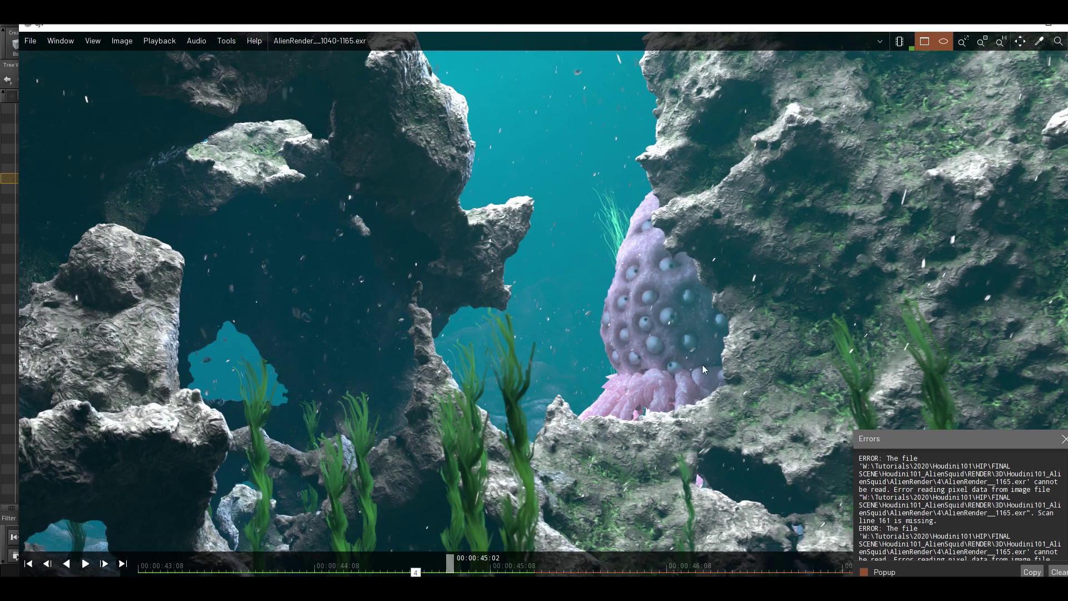
pyautogui.click(543, 566)
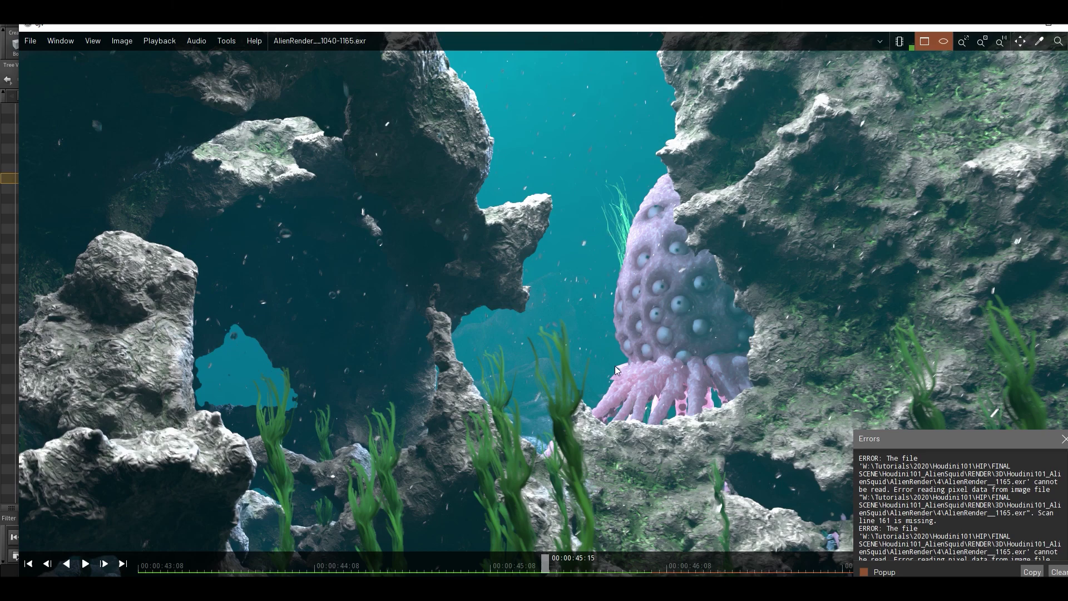
pyautogui.scroll(-1, 616, 366)
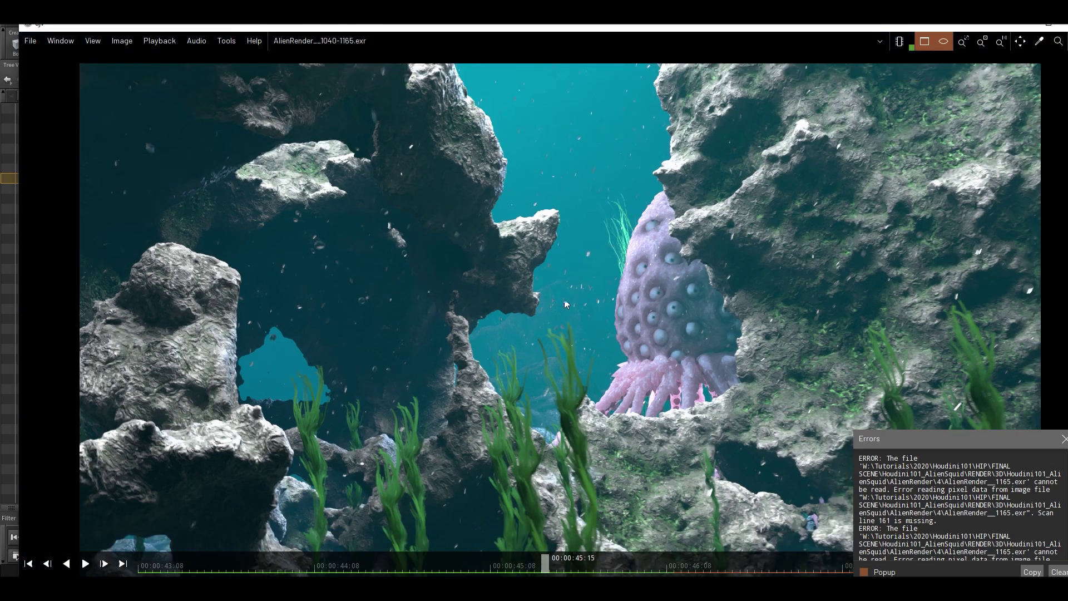
pyautogui.click(634, 563)
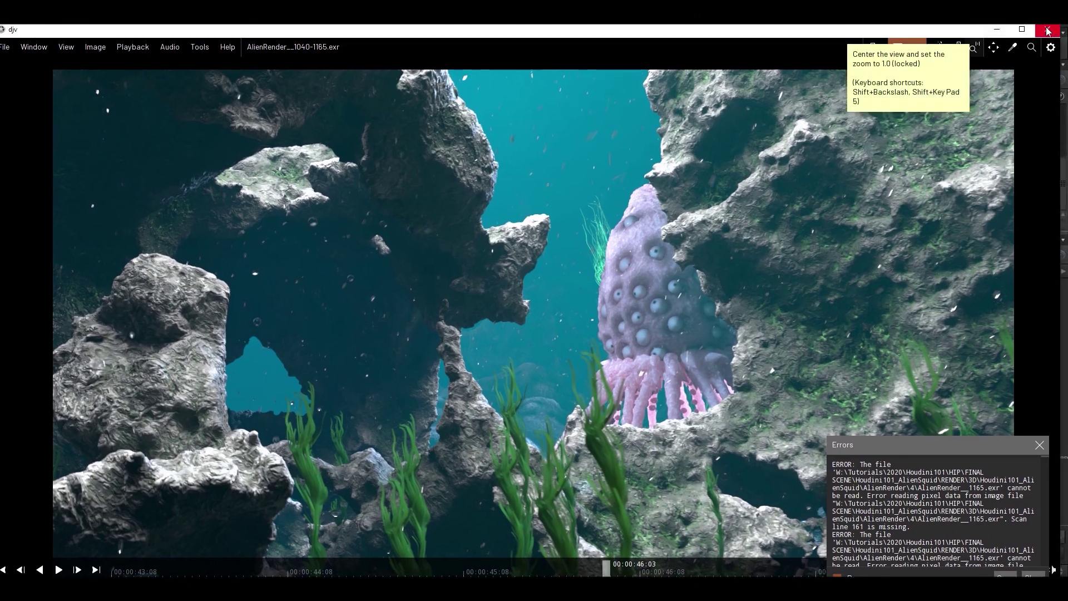
pyautogui.click(1034, 32)
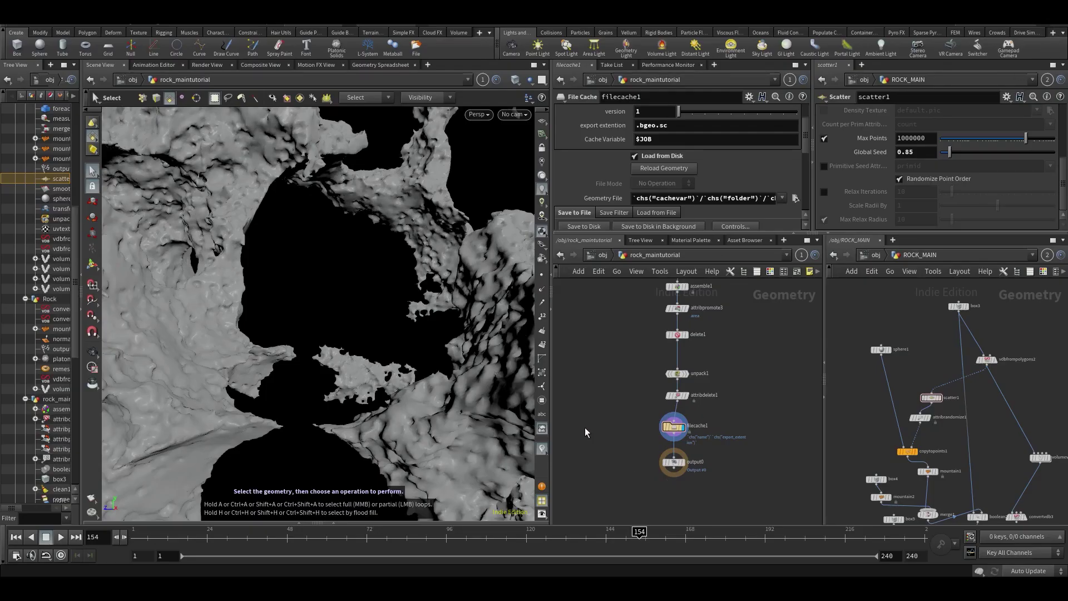
# Step: Make output0 the displayed node and return to the object level
pyautogui.scroll(3, 646, 408)
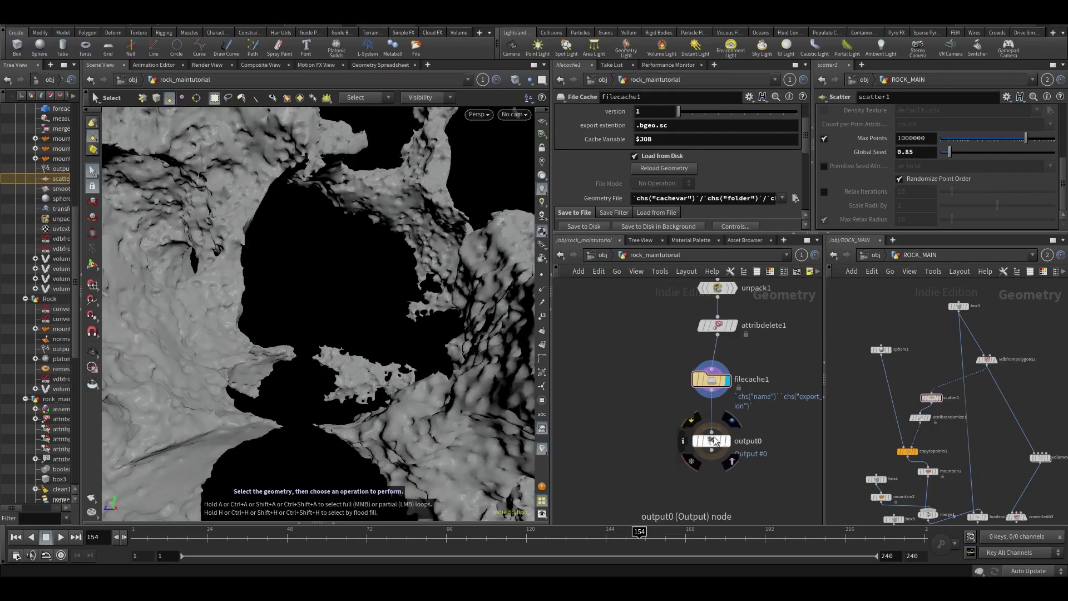
pyautogui.click(732, 424)
pyautogui.moveTo(631, 296); pyautogui.dragTo(628, 332, button='middle')
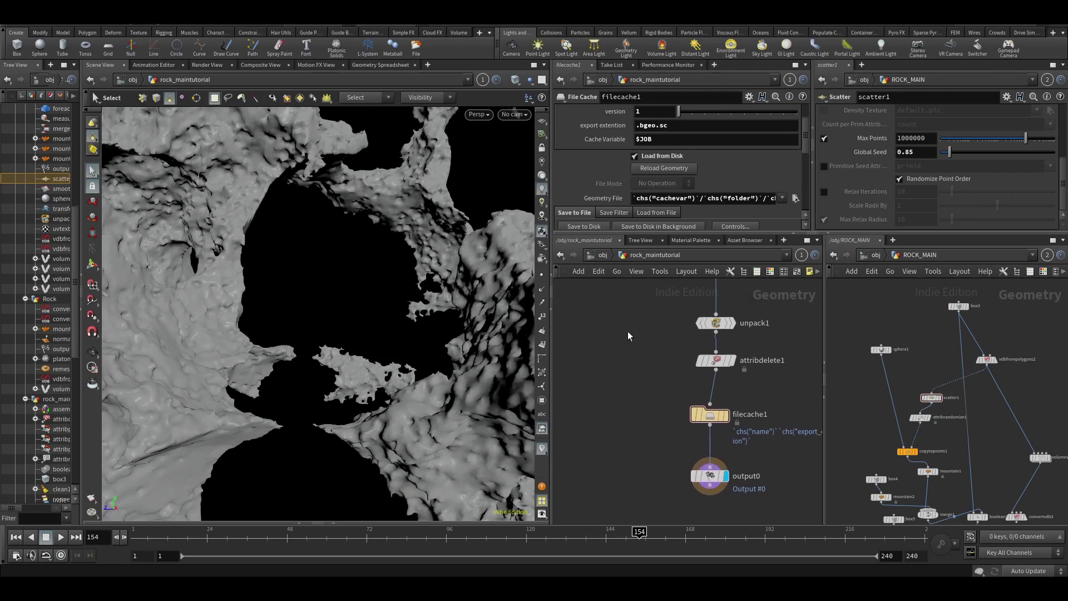
pyautogui.click(597, 258)
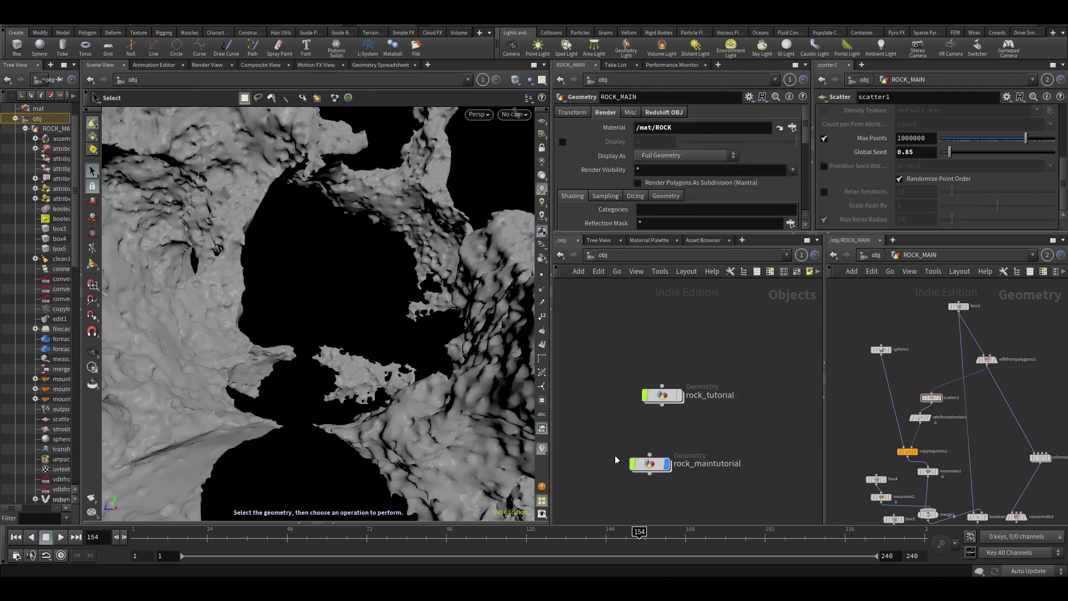
# Step: Drag the rock_maintutorial object into line beneath rock_tutorial
pyautogui.moveTo(652, 463)
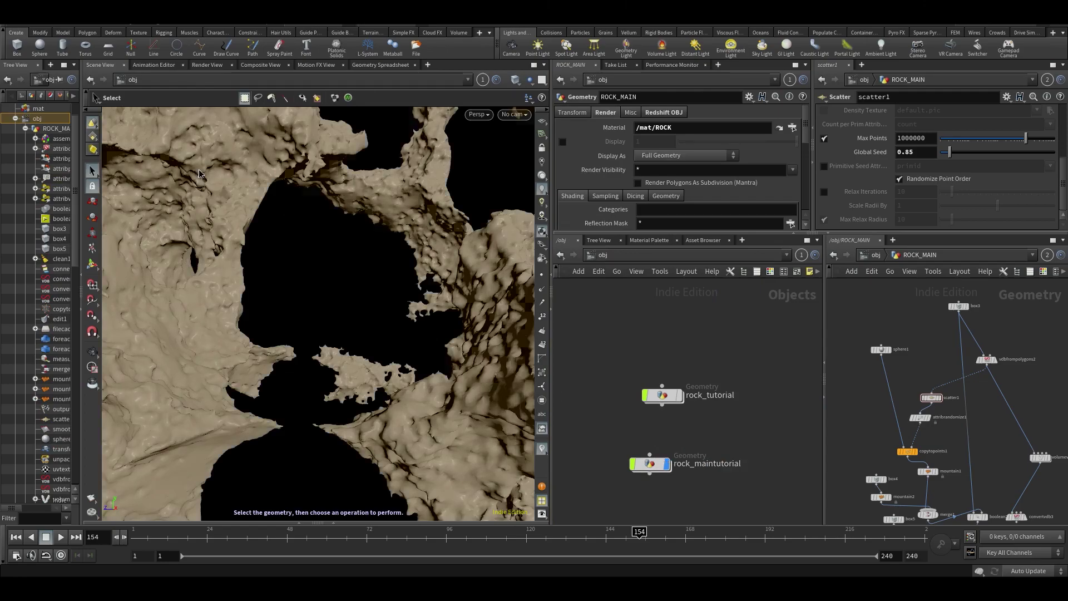
pyautogui.click(650, 463)
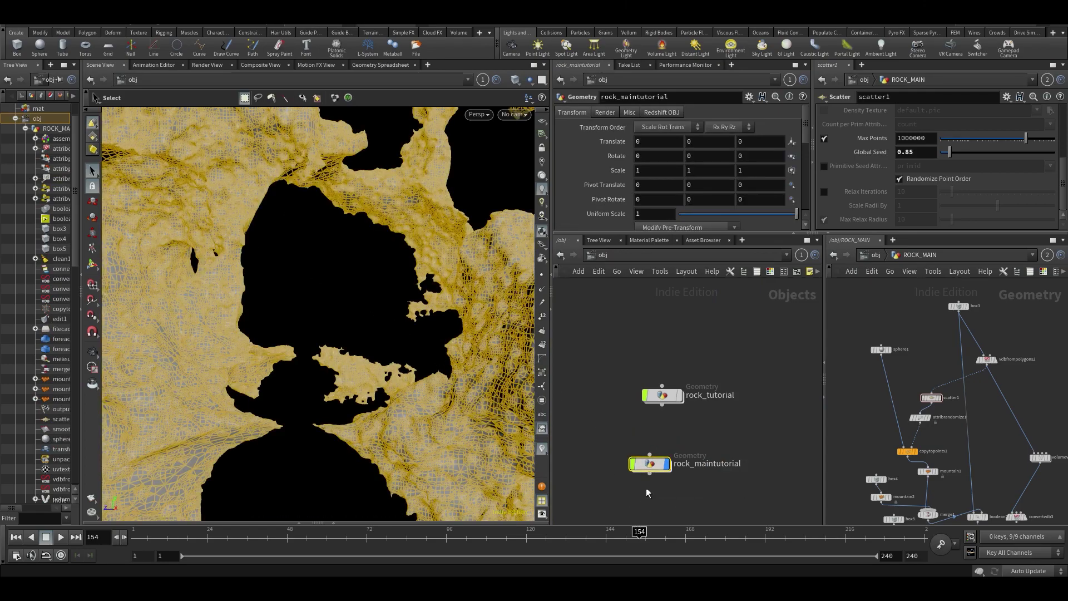
pyautogui.moveTo(691, 480); pyautogui.dragTo(710, 472, button='middle')
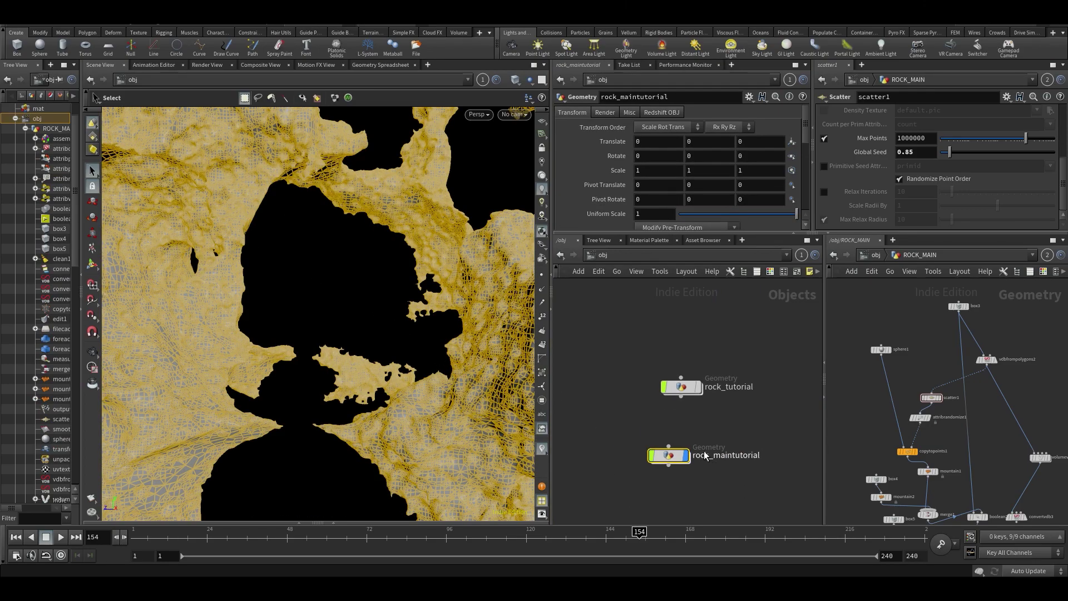
pyautogui.moveTo(683, 505); pyautogui.dragTo(679, 479, button='middle')
pyautogui.click(679, 482)
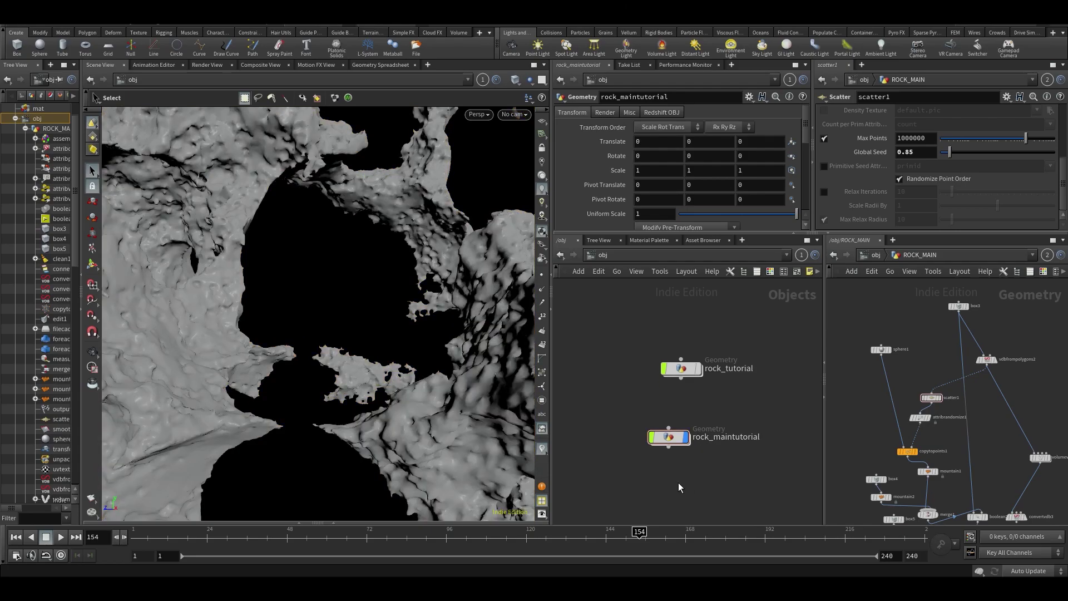
pyautogui.click(675, 437)
pyautogui.moveTo(675, 437); pyautogui.dragTo(678, 425)
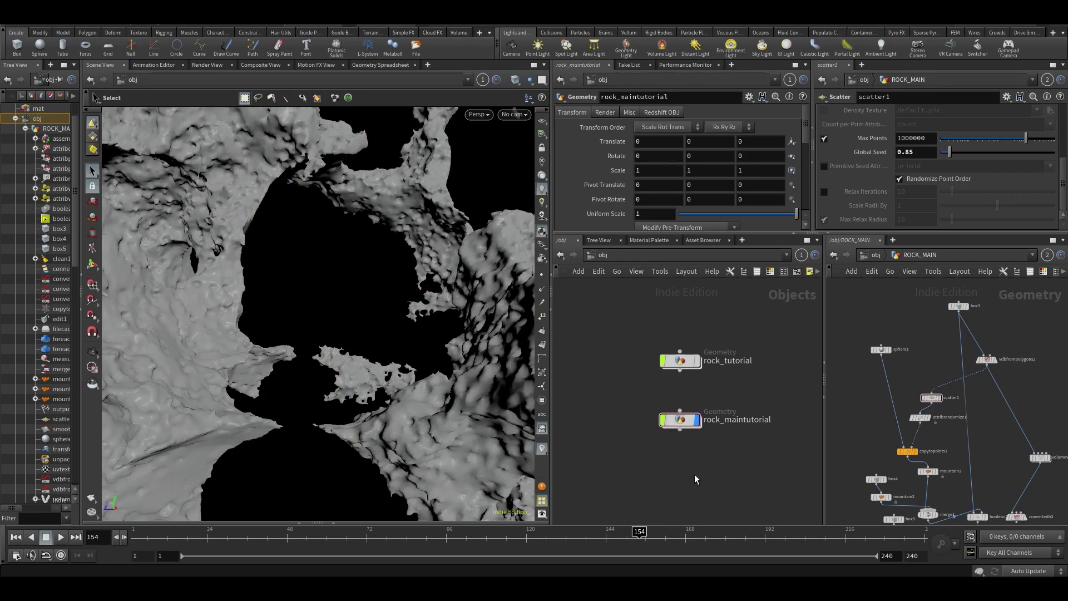